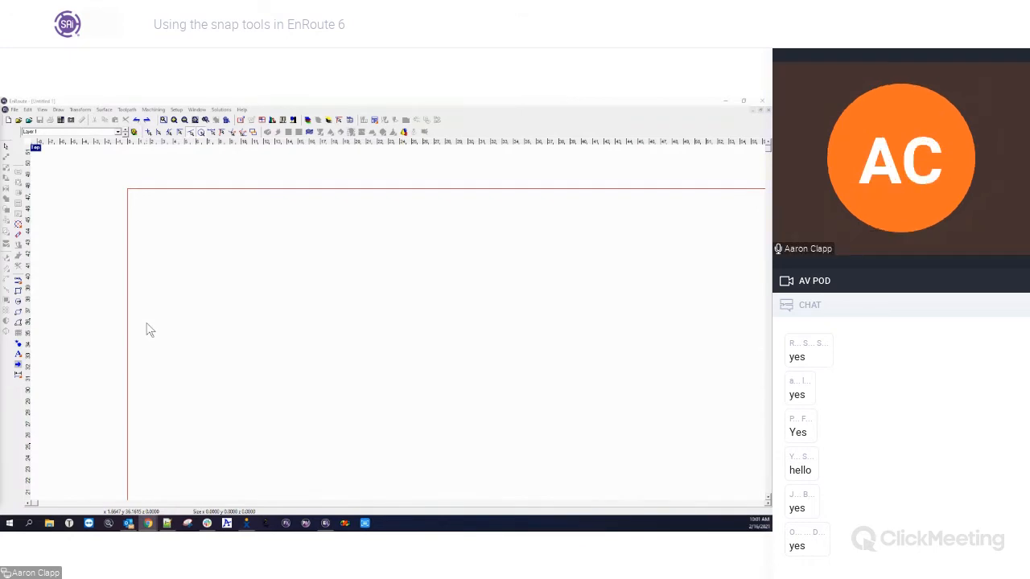
{"action": "scroll", "coordinate": [221, 313], "scroll_direction": "down", "scroll_amount": 2}
{"action": "scroll", "coordinate": [172, 349], "scroll_direction": "down", "scroll_amount": 1}
{"action": "scroll", "coordinate": [225, 421], "scroll_direction": "up", "scroll_amount": 3}
{"action": "scroll", "coordinate": [113, 306], "scroll_direction": "up", "scroll_amount": 1}
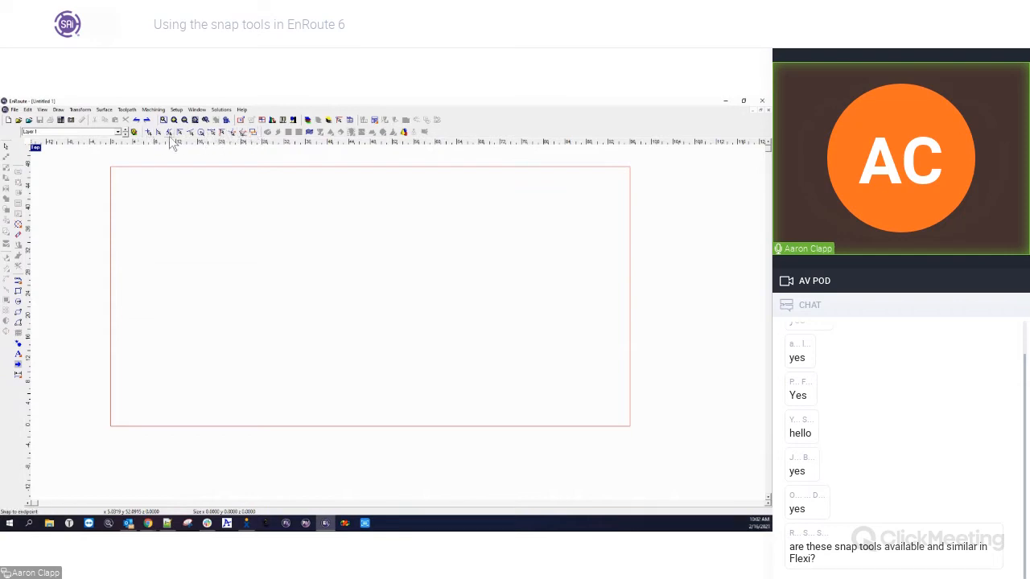
Step: Locate Snaps in the list of toolbars, float the Snaps toolbar over the drawing area and dock it back in its row
{"action": "left_click", "coordinate": [80, 109]}
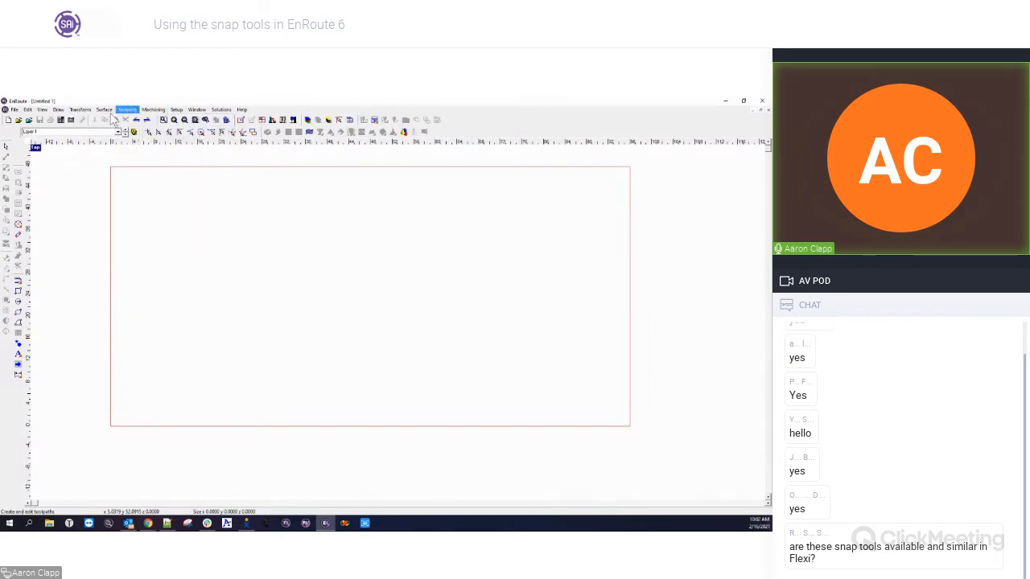
{"action": "mouse_move", "coordinate": [47, 112]}
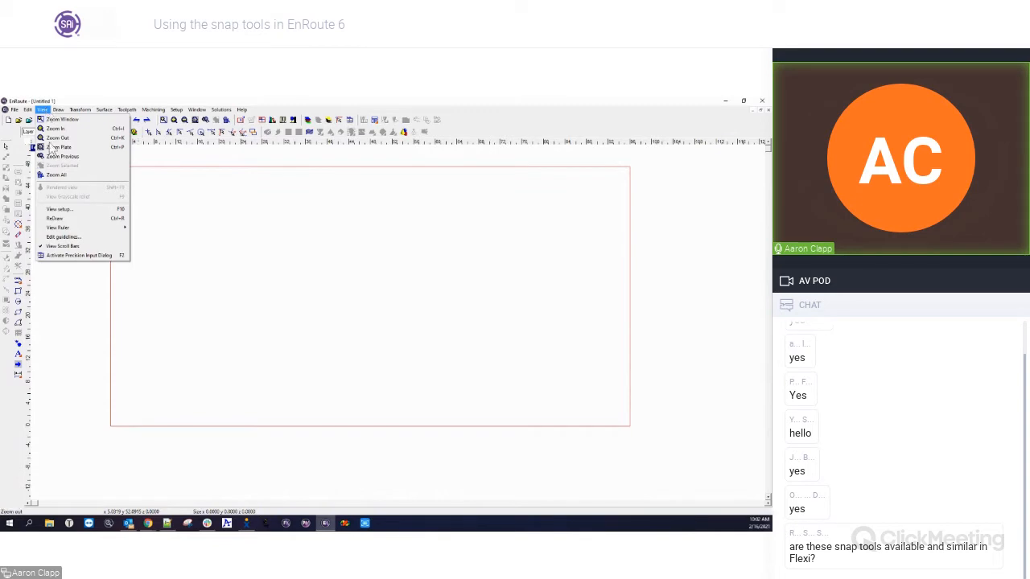
{"action": "mouse_move", "coordinate": [87, 112]}
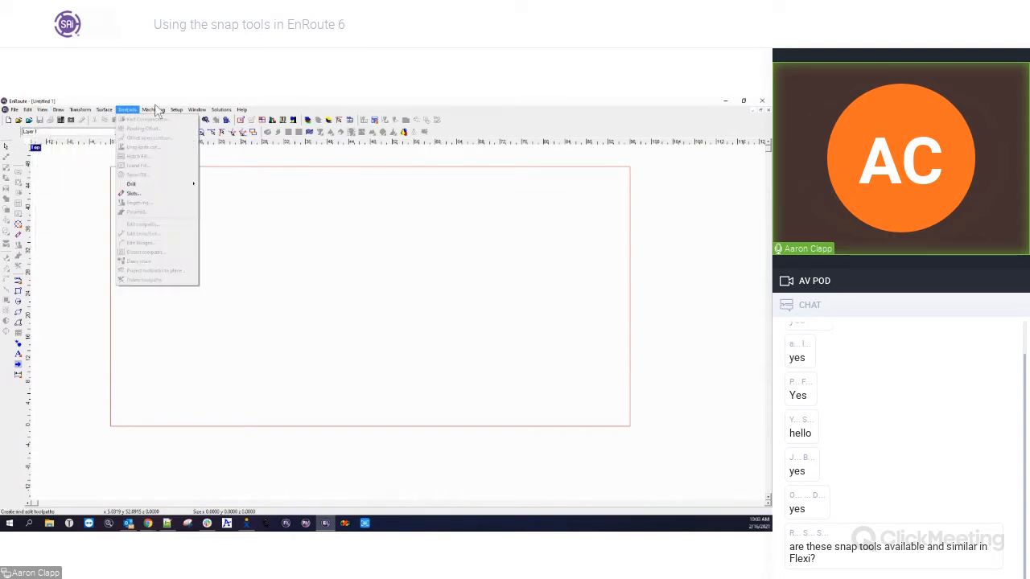
{"action": "mouse_move", "coordinate": [176, 110]}
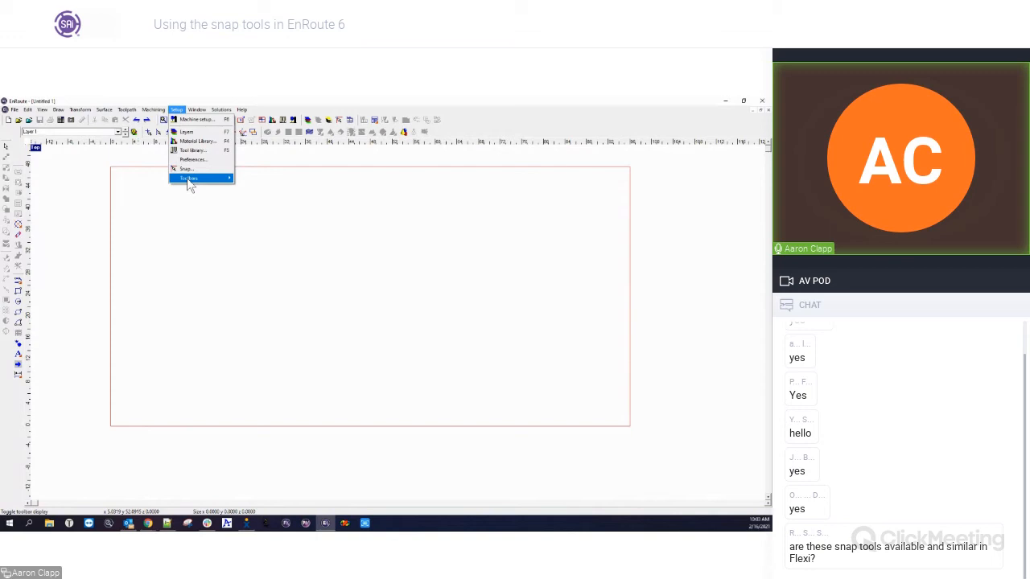
{"action": "mouse_move", "coordinate": [190, 178]}
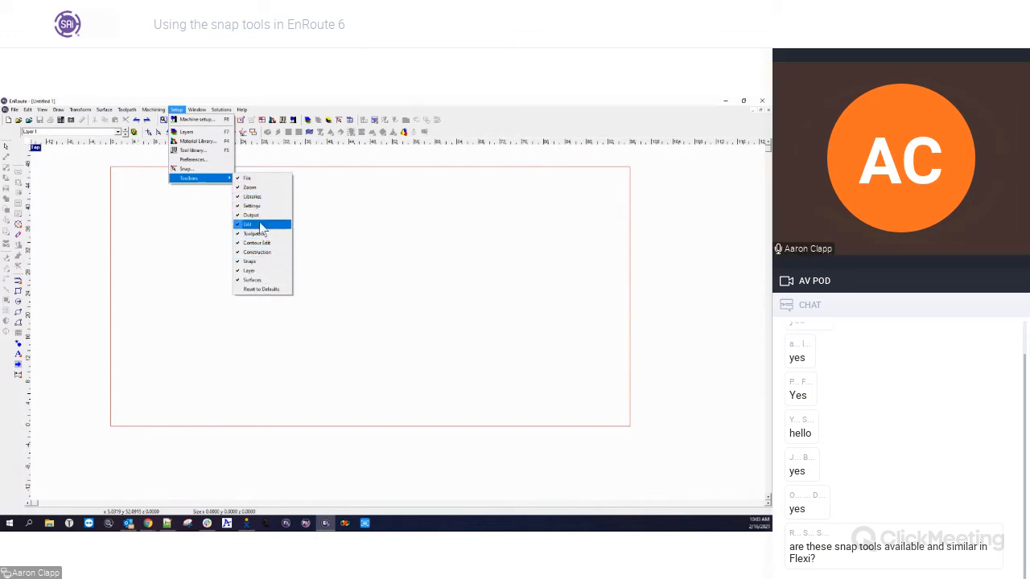
{"action": "left_click", "coordinate": [262, 262]}
{"action": "left_click_drag", "start_coordinate": [145, 135], "coordinate": [173, 227]}
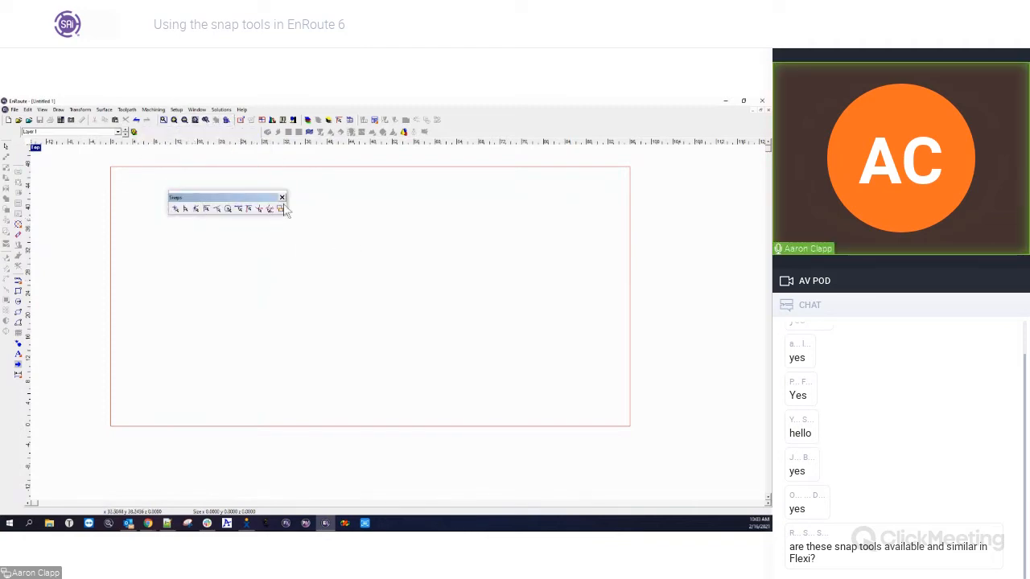
{"action": "left_click_drag", "start_coordinate": [207, 198], "coordinate": [188, 135]}
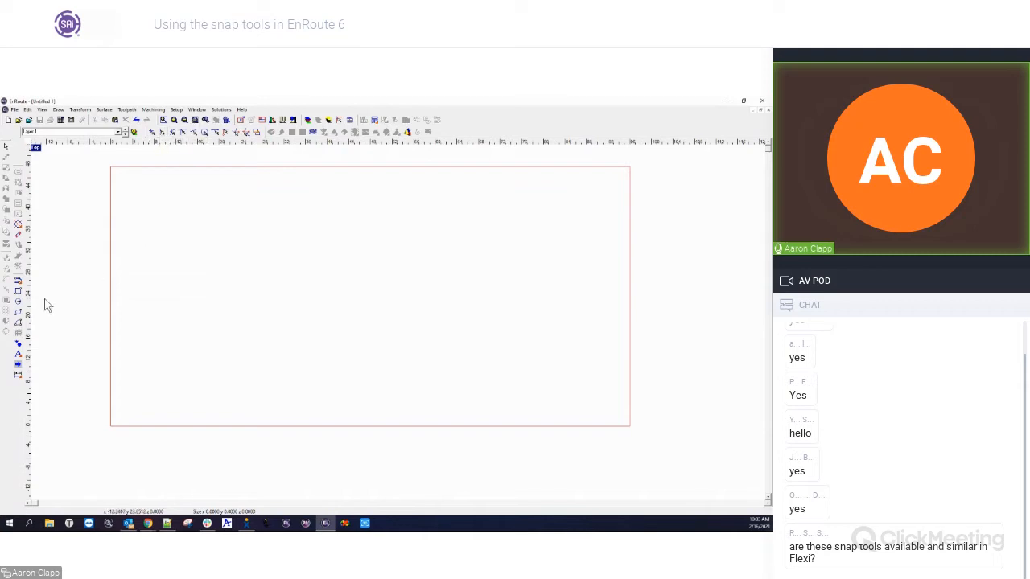
Step: Place a vertical guideline across the plate near 12 on the horizontal ruler
{"action": "left_click", "coordinate": [179, 285]}
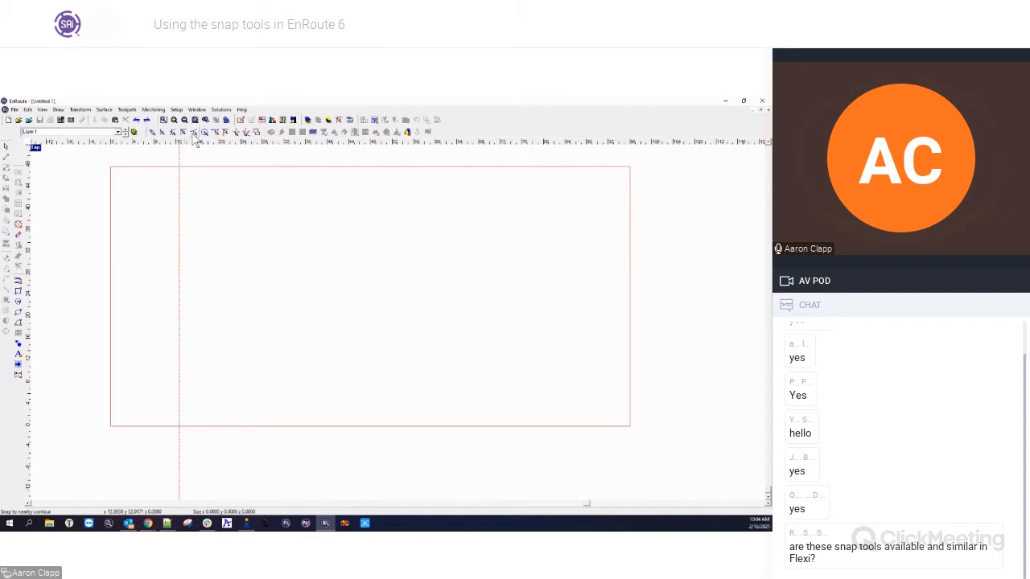
Step: Draw a closed four-sided polygon in the middle of the plate, with its base wider than its upper side
{"action": "left_click", "coordinate": [18, 281]}
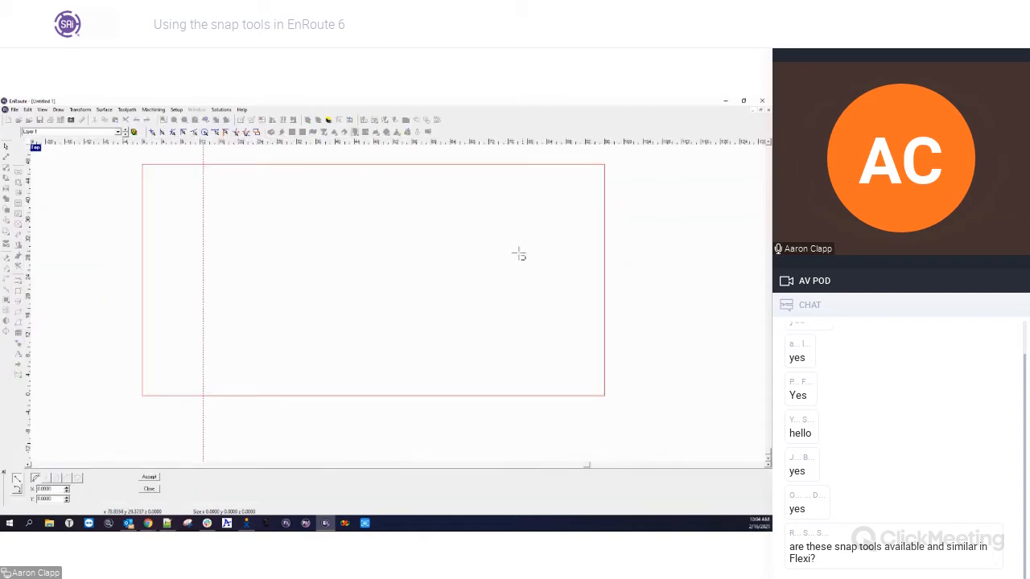
{"action": "left_click_drag", "start_coordinate": [281, 241], "coordinate": [399, 245]}
{"action": "left_click", "coordinate": [281, 243]}
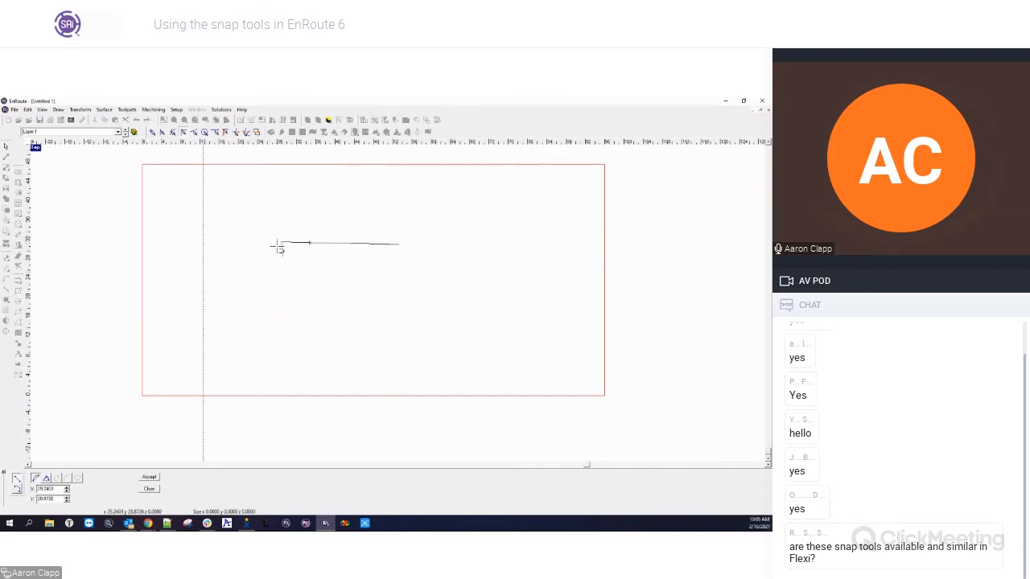
{"action": "left_click", "coordinate": [259, 304]}
{"action": "left_click", "coordinate": [449, 304]}
{"action": "left_click", "coordinate": [399, 243]}
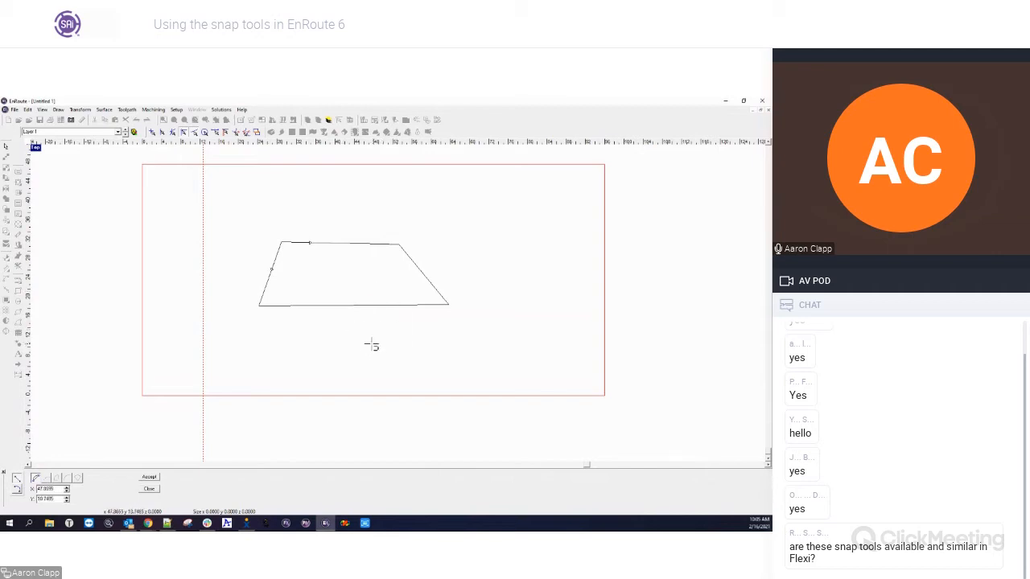
Step: Finish the drawing command and delete the four-sided polygon
{"action": "key", "text": "Escape"}
{"action": "left_click", "coordinate": [266, 254]}
{"action": "key", "text": "Delete"}
Step: Draw a rectangle on the plate from about X 28.2, Y 35.8 to about X 50.1, Y 21.2
{"action": "left_click", "coordinate": [17, 290]}
{"action": "mouse_move", "coordinate": [283, 226]}
{"action": "left_mouse_down"}
{"action": "mouse_move", "coordinate": [355, 260]}
{"action": "mouse_move", "coordinate": [383, 293]}
{"action": "left_mouse_up"}
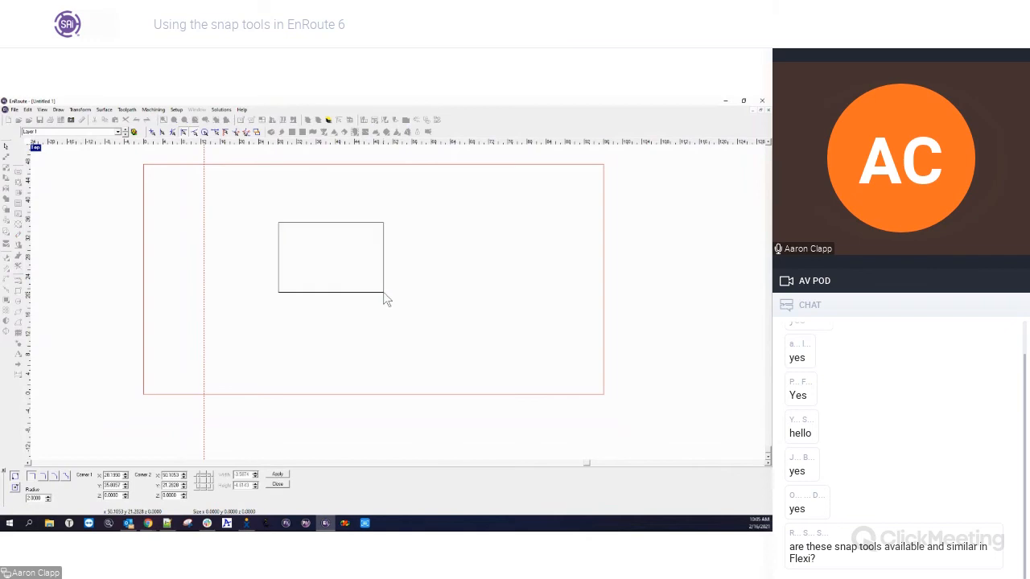
{"action": "key", "text": "Escape"}
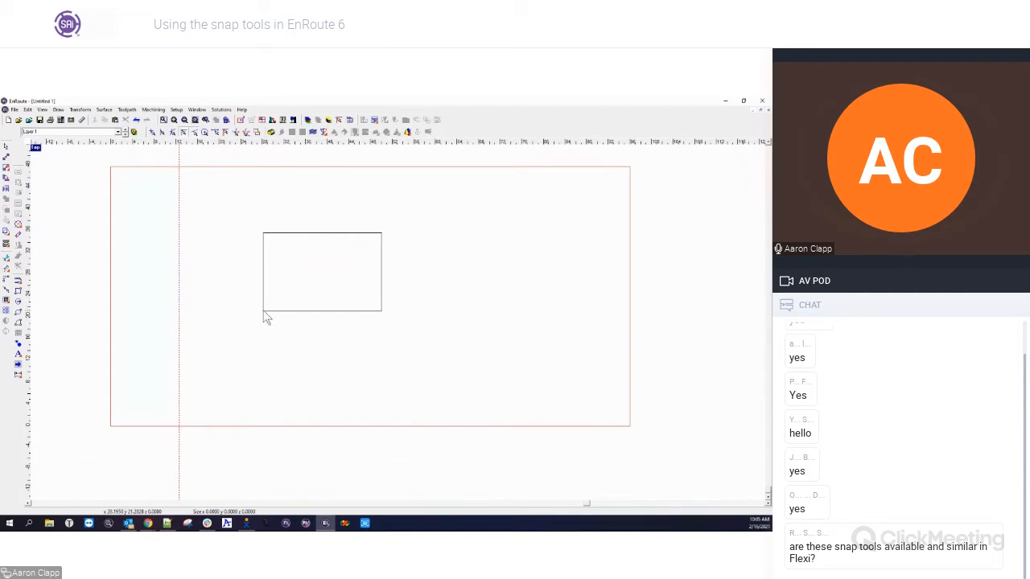
{"action": "left_click", "coordinate": [18, 283]}
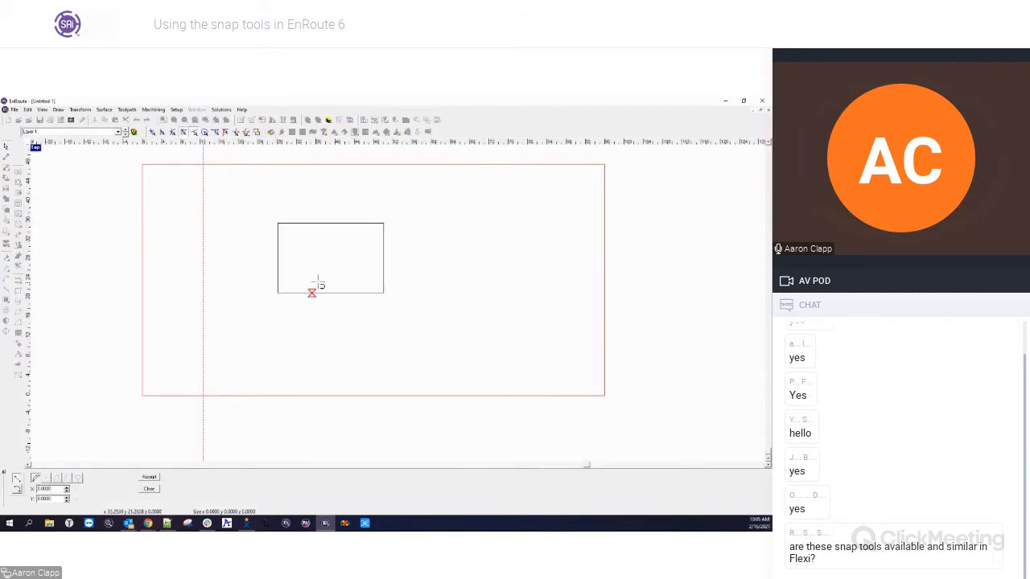
{"action": "left_click", "coordinate": [278, 294]}
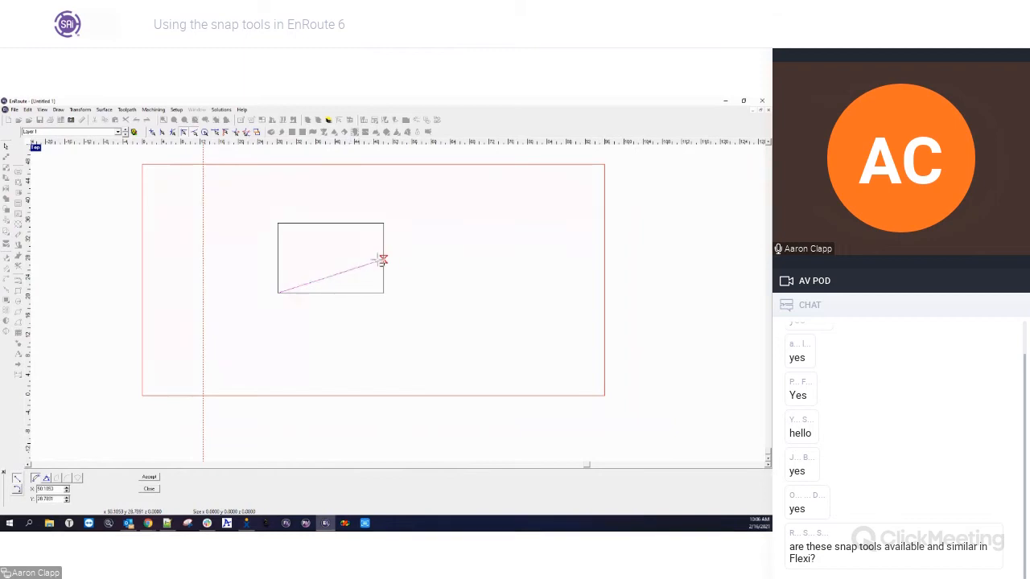
{"action": "key", "text": "Escape"}
Step: Draw a vertical line through the middle of the rectangle, snapped from its lower edge to its upper edge
{"action": "left_click", "coordinate": [331, 293]}
{"action": "left_click", "coordinate": [330, 223]}
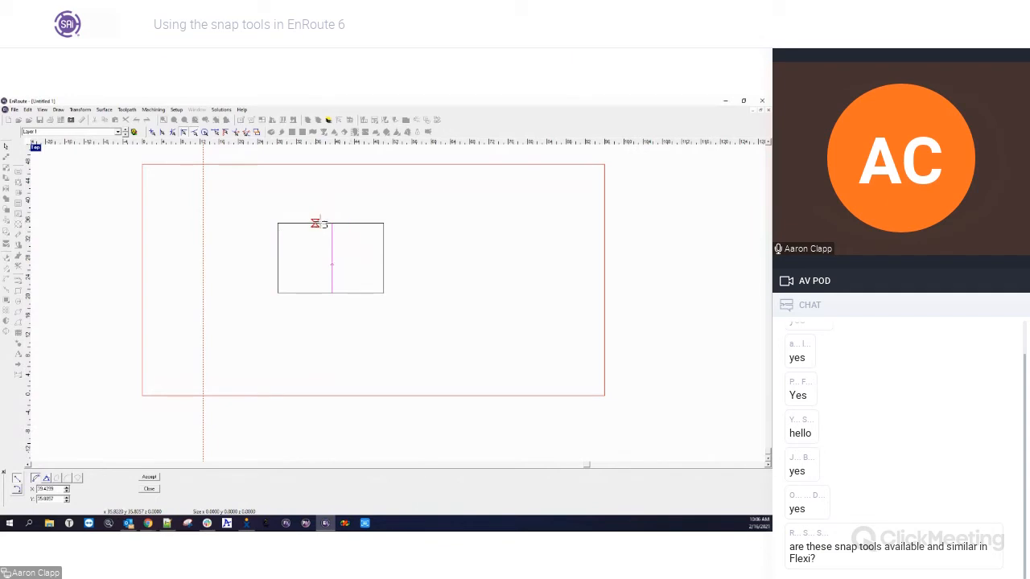
{"action": "left_click", "coordinate": [332, 224]}
{"action": "key", "text": "Escape"}
{"action": "key", "text": "Escape"}
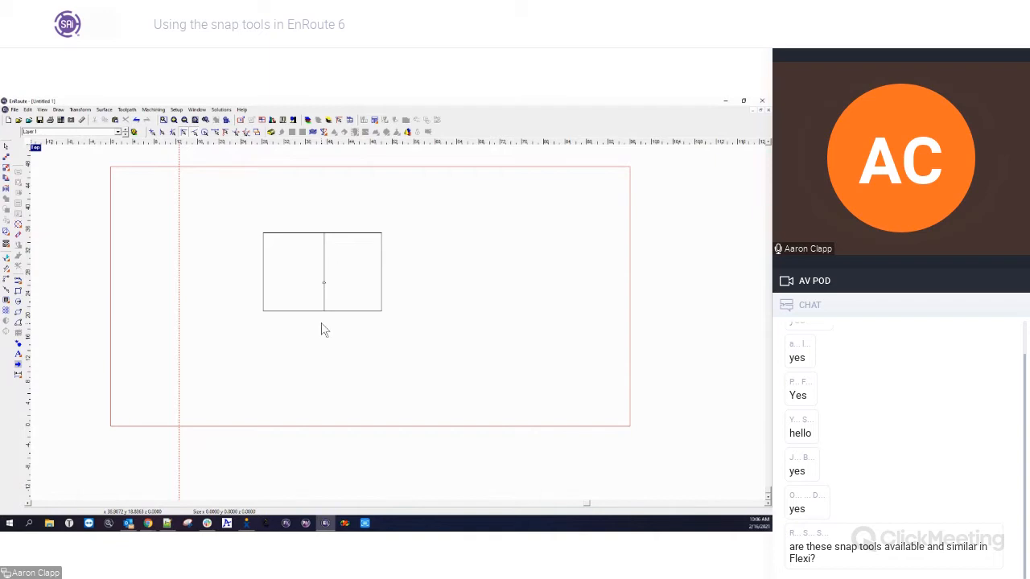
Step: Delete the rectangle together with its vertical dividing line
{"action": "left_click_drag", "start_coordinate": [246, 218], "coordinate": [481, 388]}
{"action": "key", "text": "Delete"}
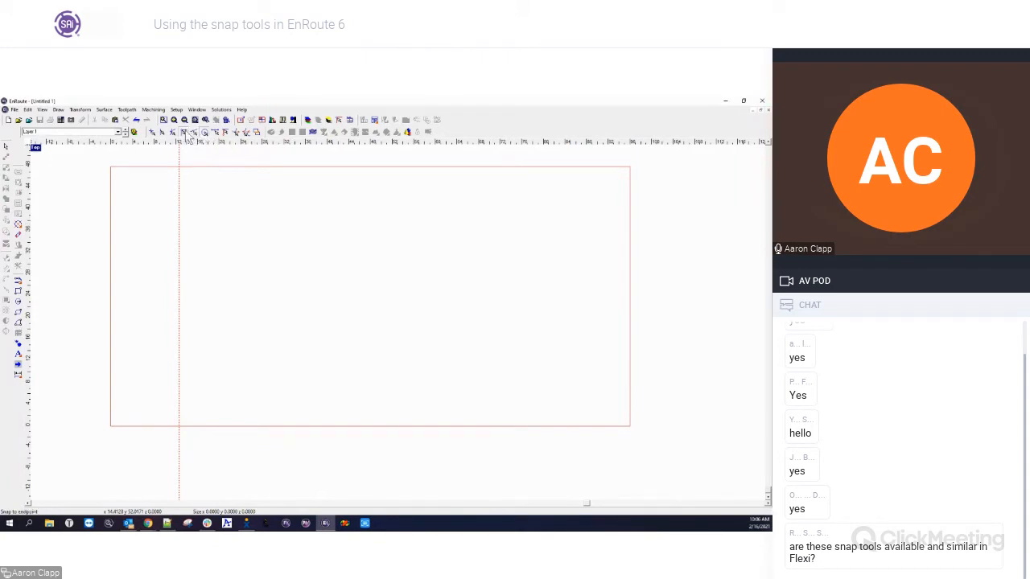
Step: Draw a small circle in the upper half of the plate, between the guideline and the plate's centre
{"action": "left_click", "coordinate": [18, 301]}
{"action": "left_click", "coordinate": [274, 238]}
{"action": "key", "text": "Escape"}
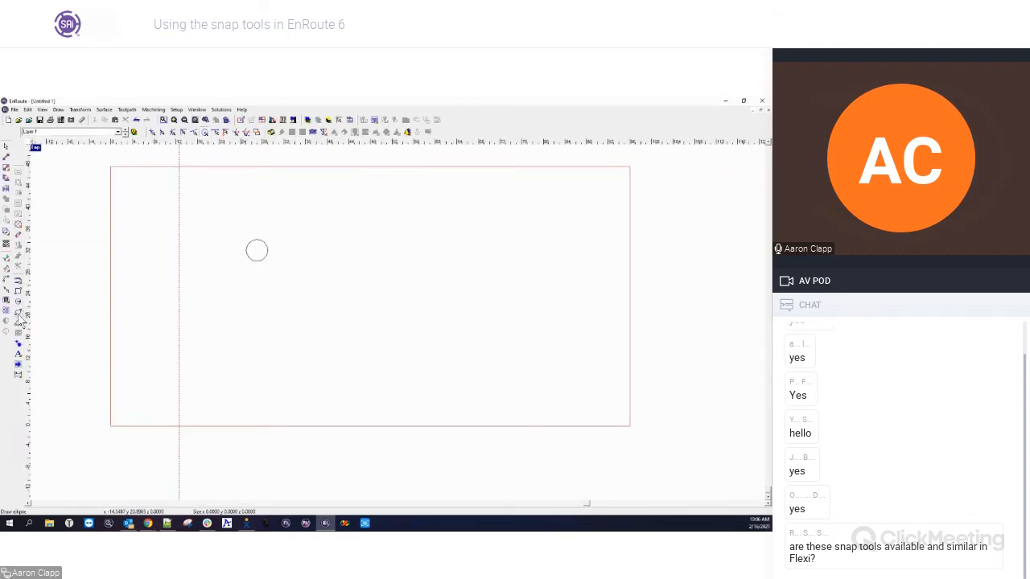
Step: Draw an arc about 10 wide and 5.1 high and move it close to the right side of the circle
{"action": "left_click", "coordinate": [18, 322]}
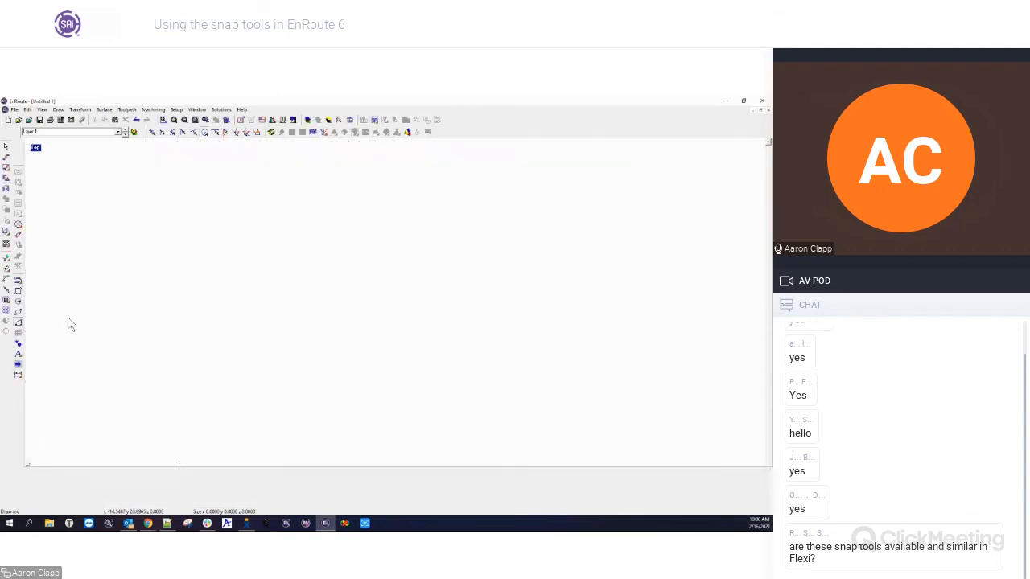
{"action": "left_click", "coordinate": [391, 272]}
{"action": "left_click", "coordinate": [366, 268]}
{"action": "left_click", "coordinate": [414, 249]}
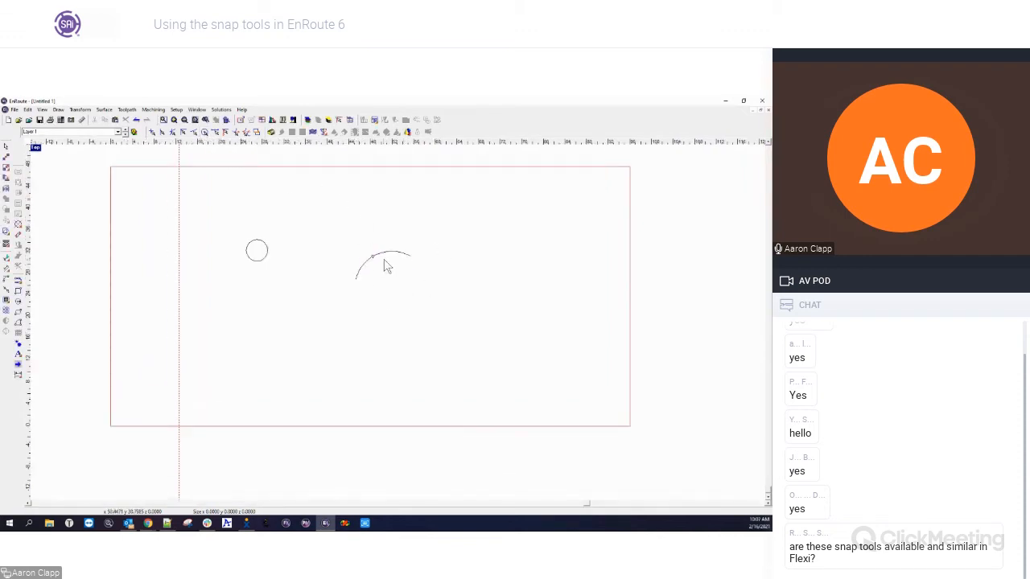
{"action": "left_click_drag", "start_coordinate": [385, 259], "coordinate": [325, 244]}
Step: Turn on the centre snap and try to draw a line starting from the arc's centre point
{"action": "left_click", "coordinate": [19, 290]}
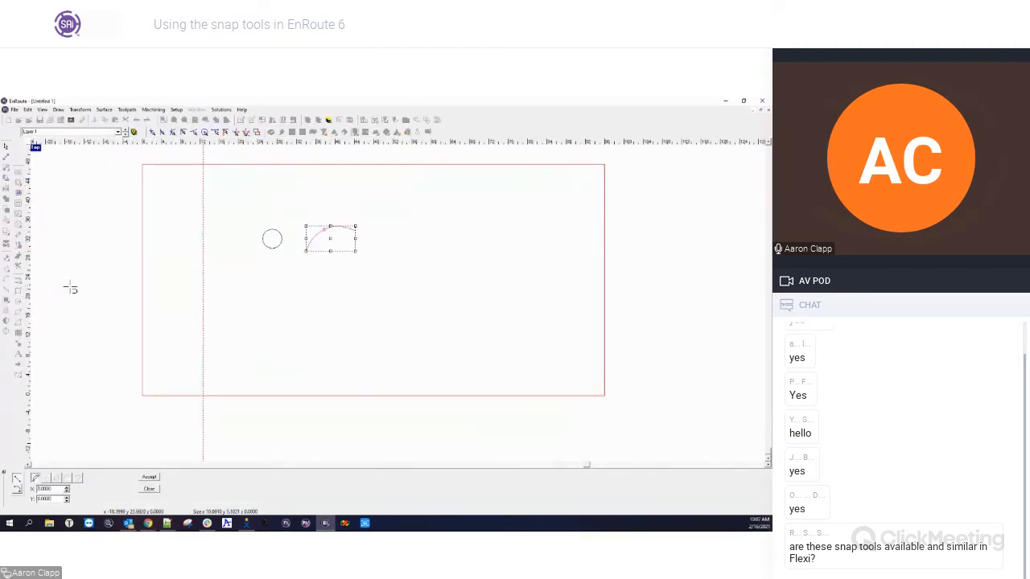
{"action": "left_click", "coordinate": [205, 133]}
{"action": "left_click", "coordinate": [330, 232]}
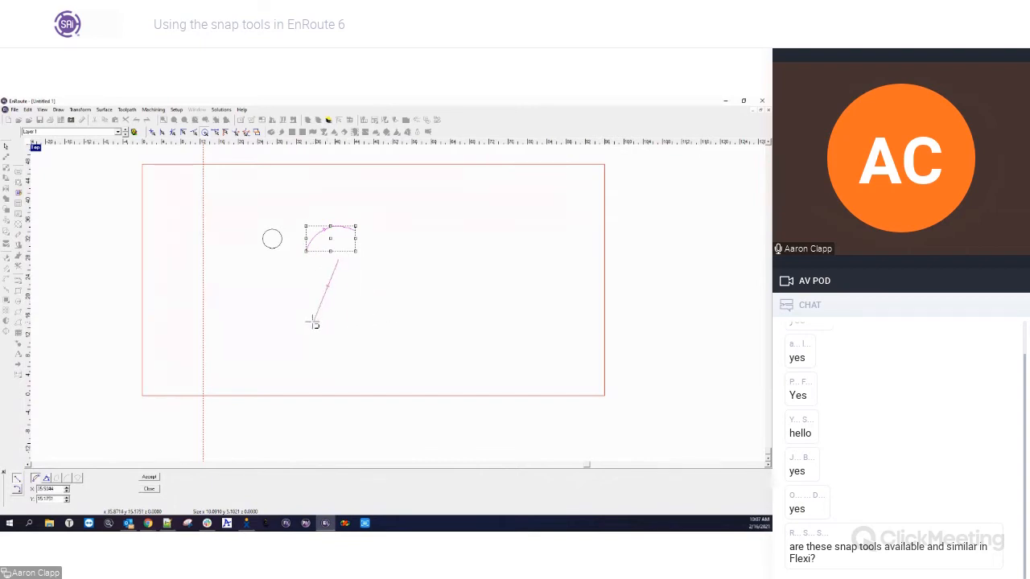
{"action": "key", "text": "Escape"}
Step: Draw a vertical line from the circle's centre up to its circumference, with snapping to nearby contours turned on
{"action": "scroll", "coordinate": [280, 250], "scroll_direction": "up", "scroll_amount": 2}
{"action": "scroll", "coordinate": [243, 203], "scroll_direction": "up", "scroll_amount": 3}
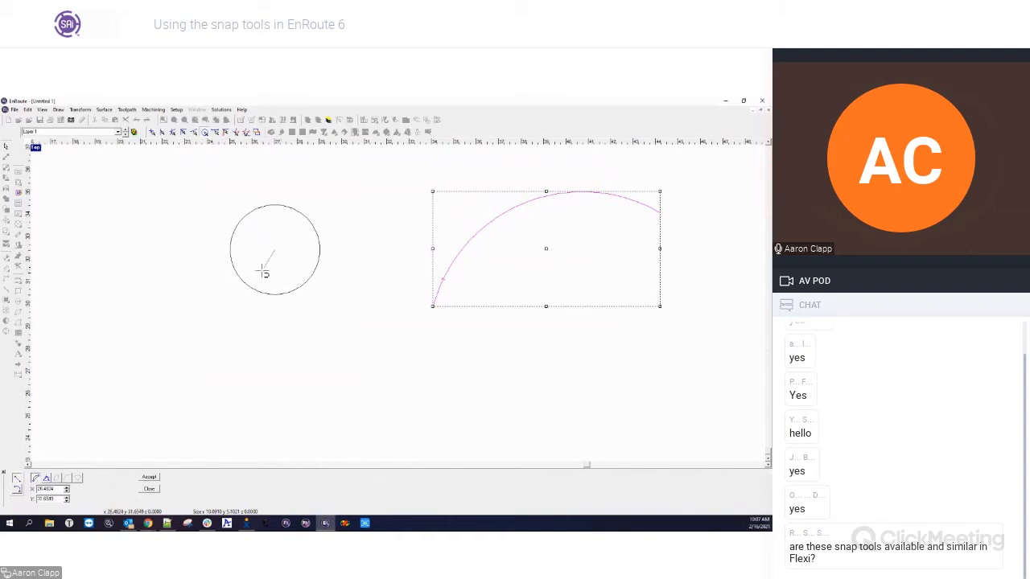
{"action": "left_click", "coordinate": [241, 250]}
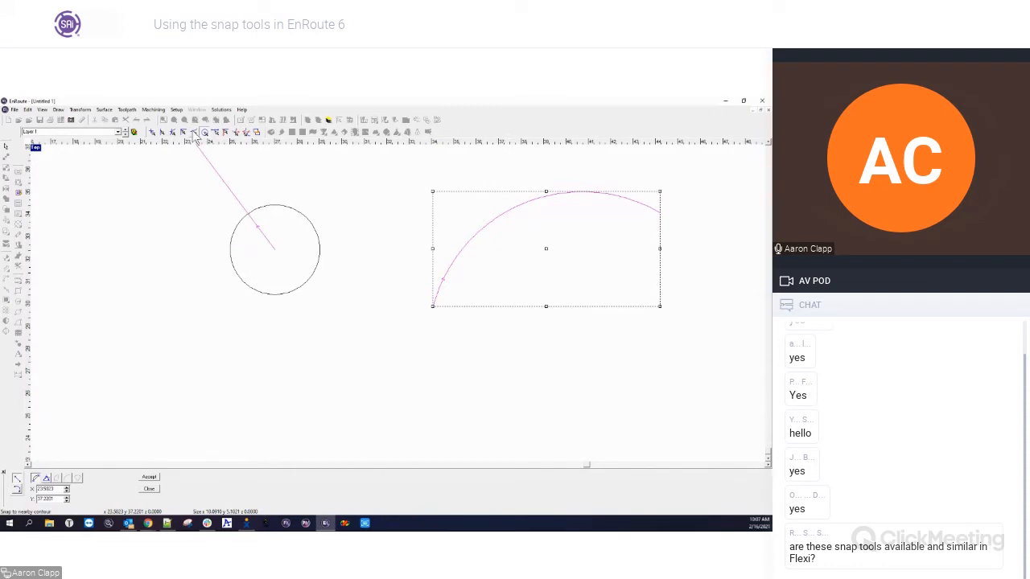
{"action": "left_click", "coordinate": [195, 132]}
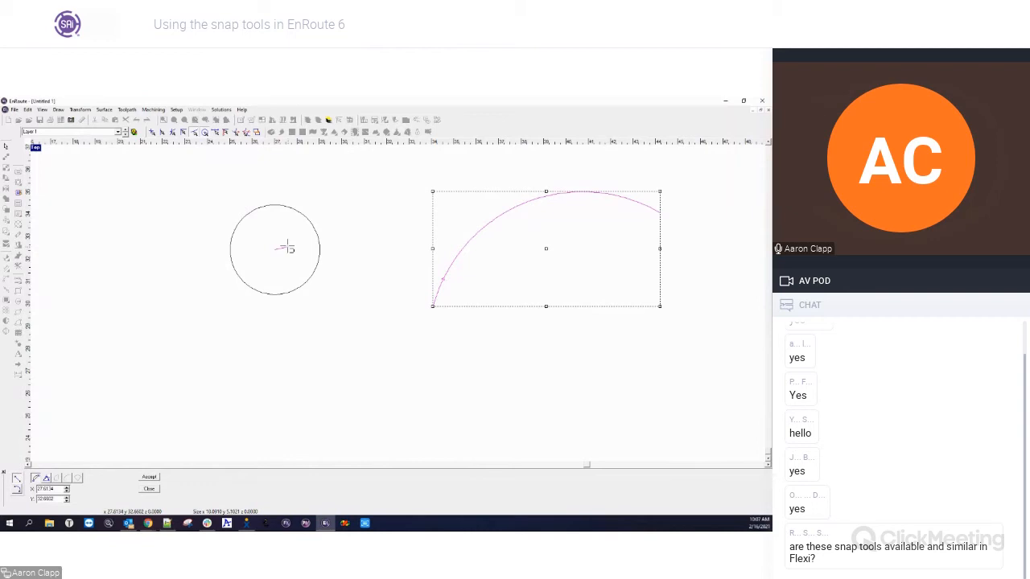
{"action": "left_click", "coordinate": [275, 206]}
{"action": "left_click", "coordinate": [275, 207]}
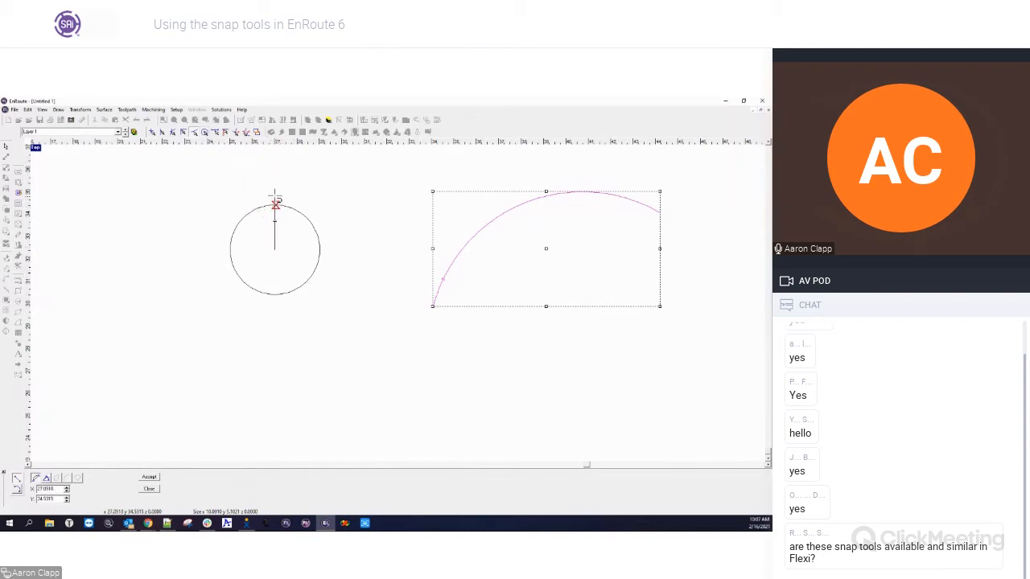
Step: Draw three more lines from the circle's centre to its right, lowest and left points
{"action": "left_click", "coordinate": [275, 249]}
{"action": "left_click", "coordinate": [320, 249]}
{"action": "left_click", "coordinate": [275, 250]}
{"action": "left_click", "coordinate": [276, 294]}
{"action": "left_click", "coordinate": [275, 250]}
{"action": "left_click", "coordinate": [231, 252]}
{"action": "key", "text": "Escape"}
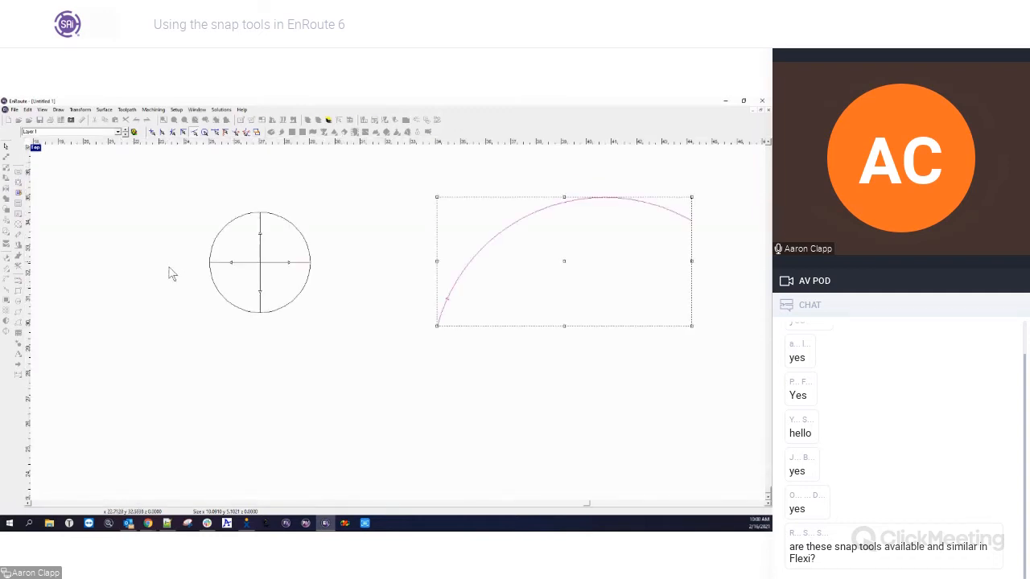
Step: Select the circle, its radius lines and the arc, and draw a wide rectangle to the right of the arc
{"action": "left_click", "coordinate": [158, 284]}
{"action": "scroll", "coordinate": [176, 303], "scroll_direction": "down", "scroll_amount": 1}
{"action": "scroll", "coordinate": [178, 306], "scroll_direction": "down", "scroll_amount": 2}
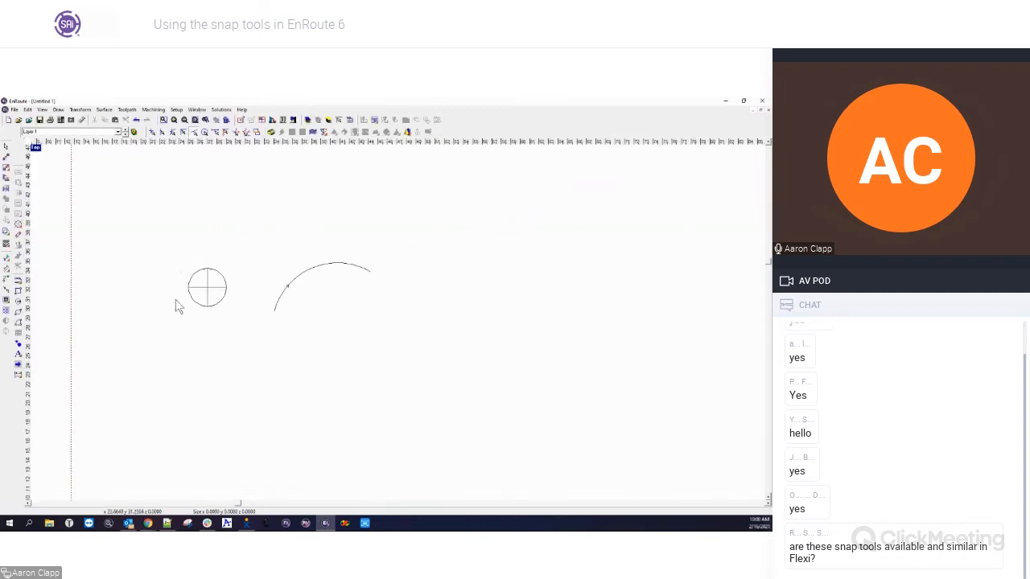
{"action": "left_click_drag", "start_coordinate": [191, 250], "coordinate": [501, 340]}
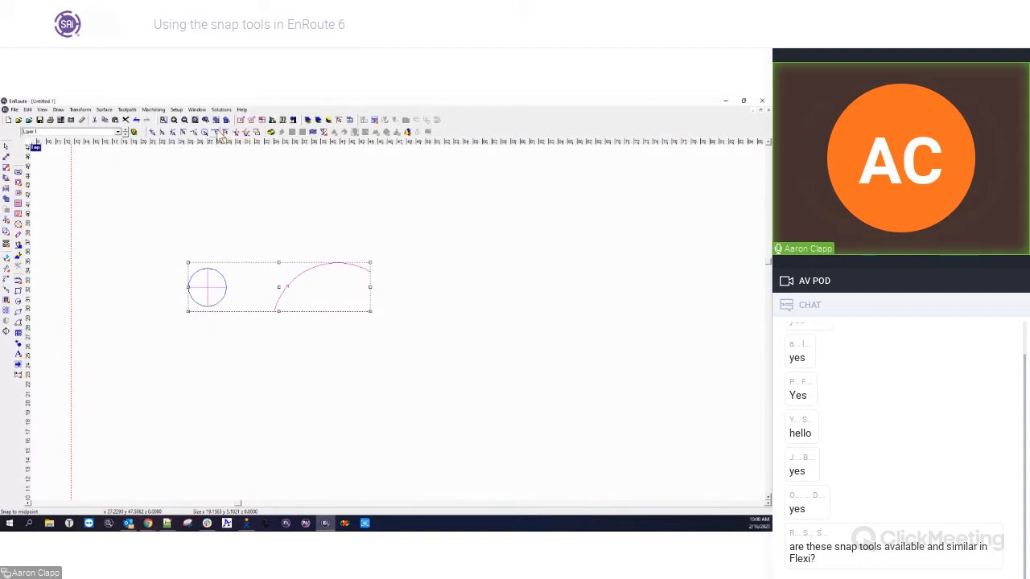
{"action": "left_click", "coordinate": [22, 297]}
{"action": "left_click_drag", "start_coordinate": [411, 260], "coordinate": [542, 324]}
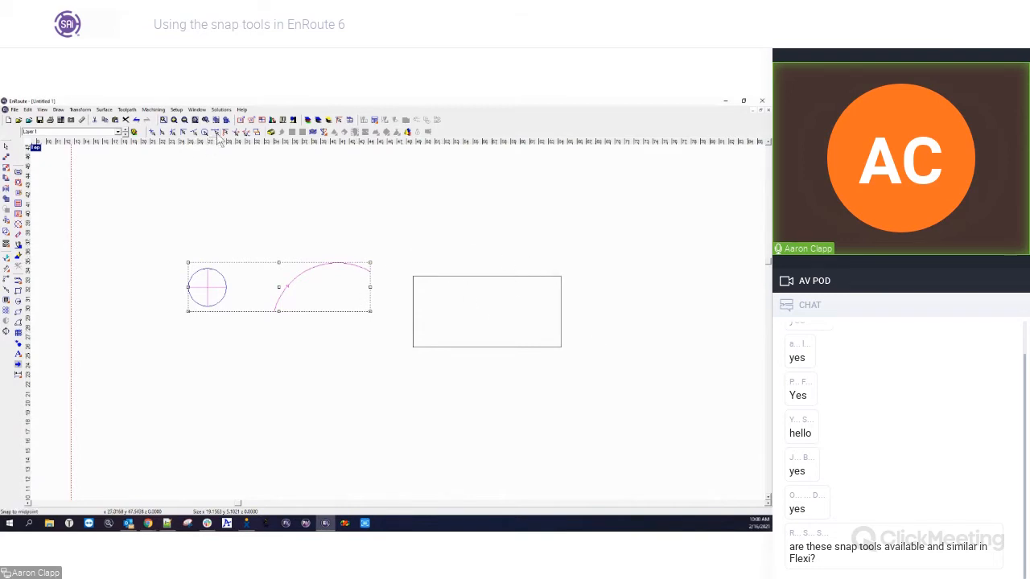
Step: With midpoint snap, draw a diamond joining the midpoints of the rectangle's four sides
{"action": "left_click", "coordinate": [24, 287]}
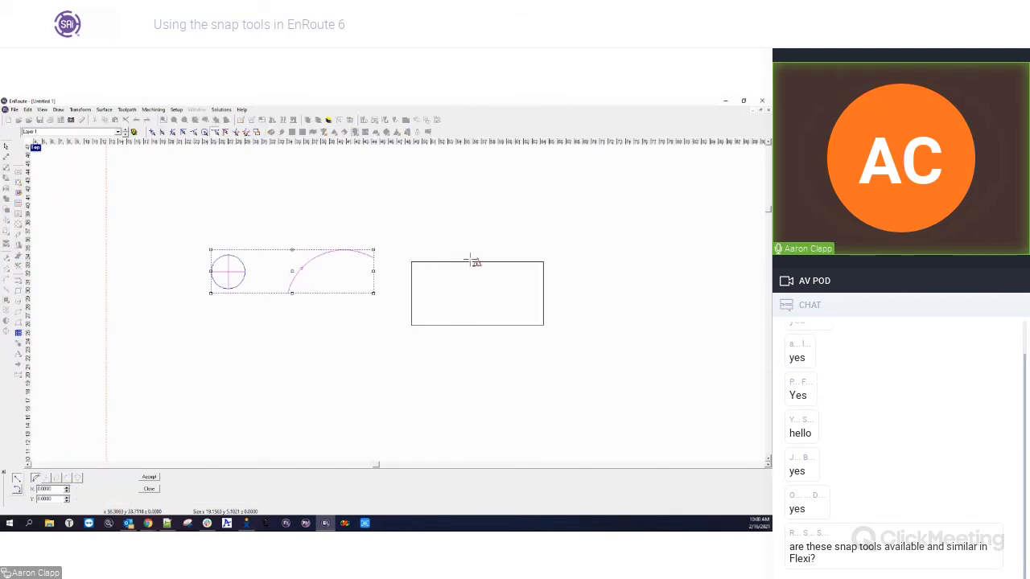
{"action": "left_click", "coordinate": [478, 325]}
{"action": "left_click", "coordinate": [544, 293]}
{"action": "left_click", "coordinate": [477, 262]}
{"action": "left_click", "coordinate": [412, 293]}
{"action": "left_click", "coordinate": [477, 325]}
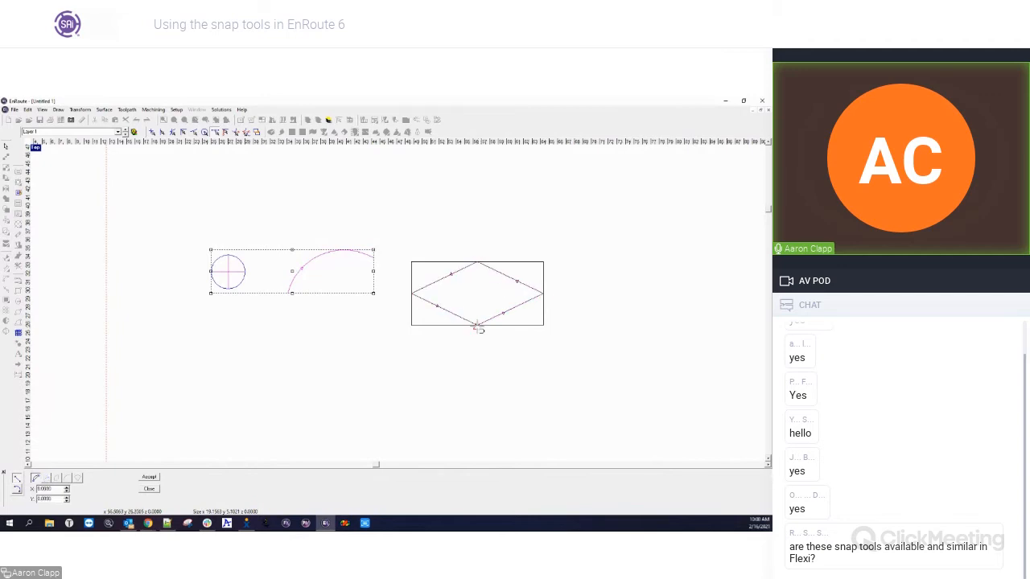
{"action": "scroll", "coordinate": [673, 343], "scroll_direction": "up", "scroll_amount": 2}
{"action": "scroll", "coordinate": [674, 344], "scroll_direction": "up", "scroll_amount": 1}
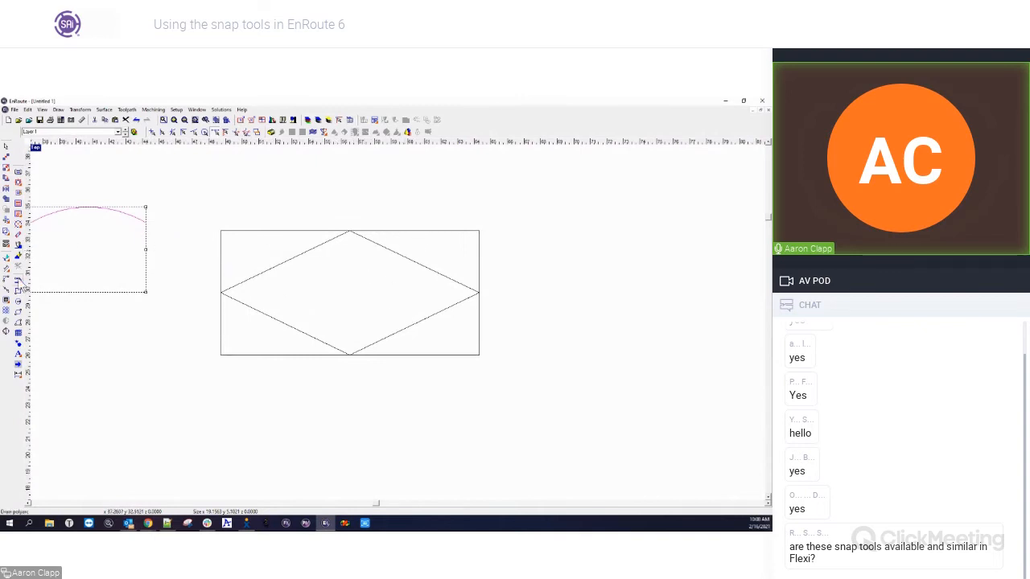
Step: With midpoint snap, draw a line joining the midpoints of the diamond's upper-right and lower-left sides
{"action": "left_click", "coordinate": [18, 280]}
{"action": "left_click", "coordinate": [413, 251]}
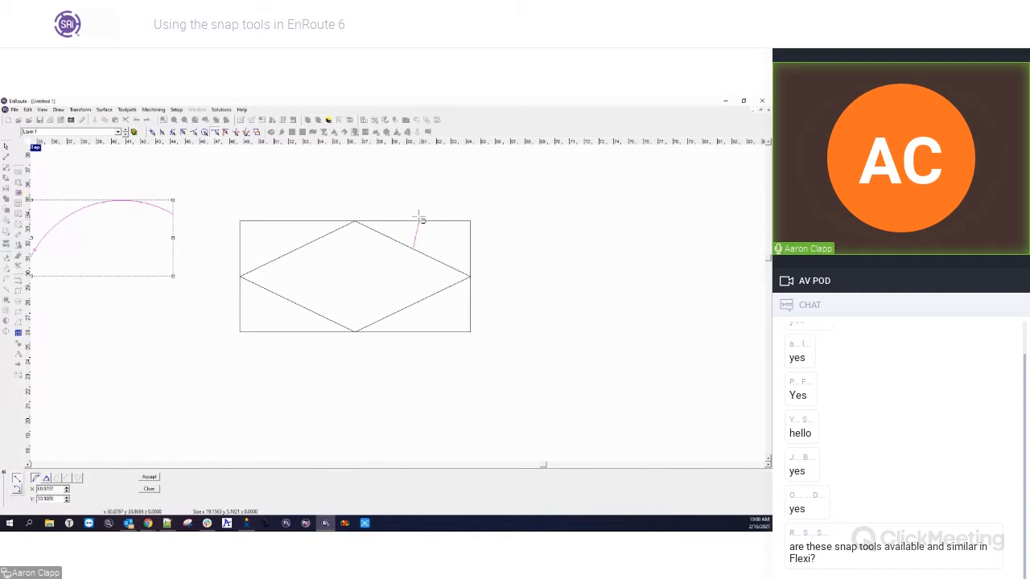
{"action": "left_click", "coordinate": [298, 305]}
{"action": "key", "text": "Escape"}
Step: Delete all the drawn shapes and the vertical guideline crossing the plate
{"action": "scroll", "coordinate": [368, 291], "scroll_direction": "down", "scroll_amount": 3}
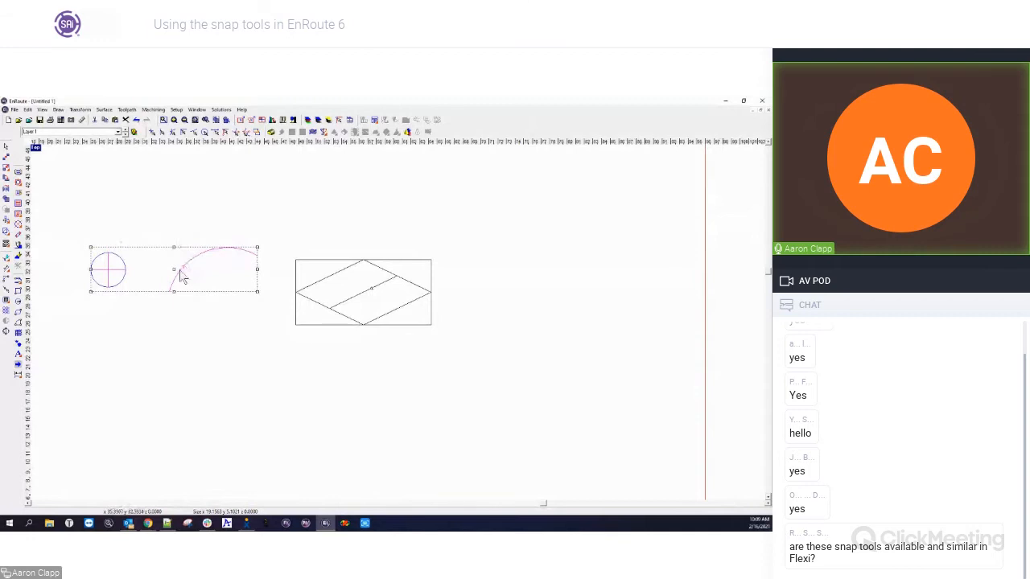
{"action": "right_click", "coordinate": [277, 199]}
{"action": "left_click", "coordinate": [104, 228]}
{"action": "left_click_drag", "start_coordinate": [73, 212], "coordinate": [524, 362]}
{"action": "key", "text": "Delete"}
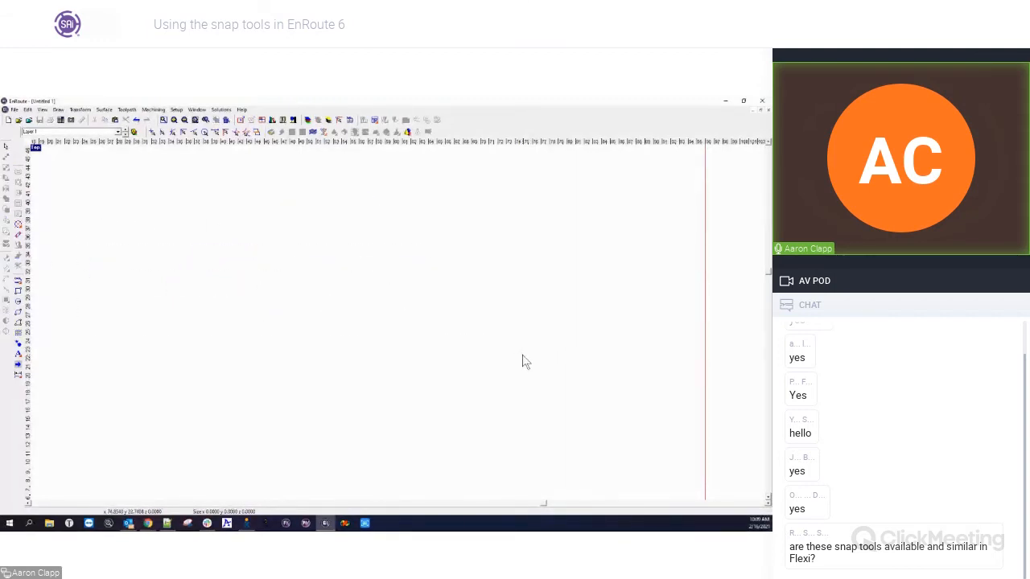
{"action": "scroll", "coordinate": [540, 345], "scroll_direction": "down", "scroll_amount": 3}
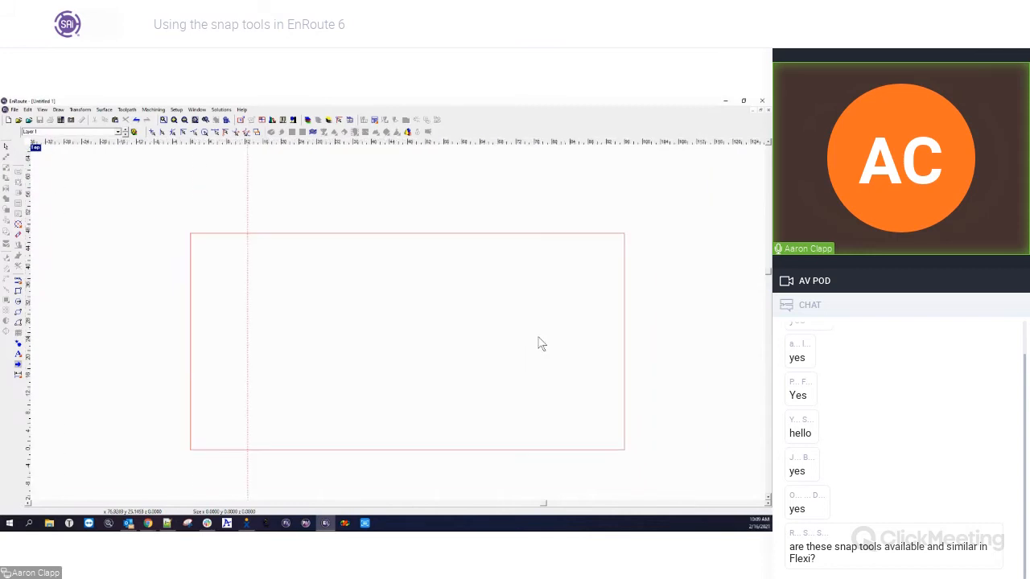
{"action": "right_click", "coordinate": [248, 200]}
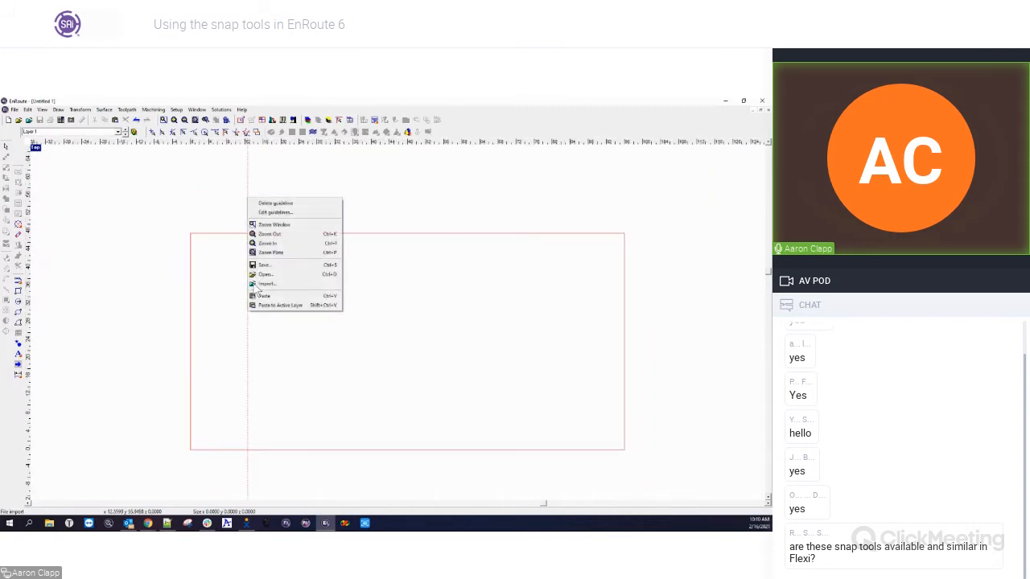
{"action": "left_click", "coordinate": [266, 203]}
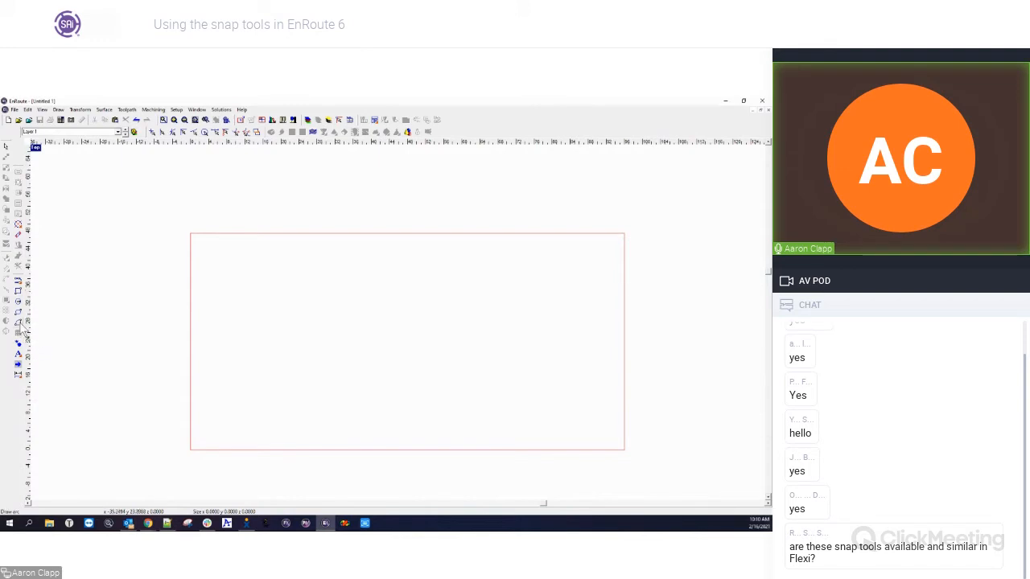
Step: Draw a three-cornered polygon about 26.5 wide and 23 high, standing upright in the plate's left half
{"action": "left_click", "coordinate": [19, 322]}
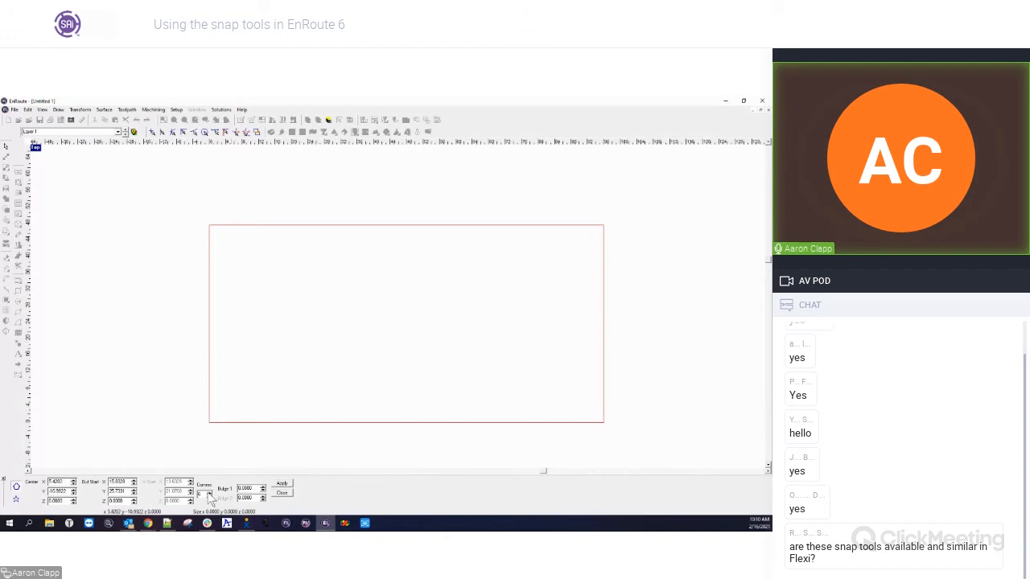
{"action": "mouse_move", "coordinate": [338, 329]}
{"action": "left_mouse_down"}
{"action": "mouse_move", "coordinate": [347, 342]}
{"action": "mouse_move", "coordinate": [408, 357]}
{"action": "mouse_move", "coordinate": [394, 358]}
{"action": "left_mouse_up"}
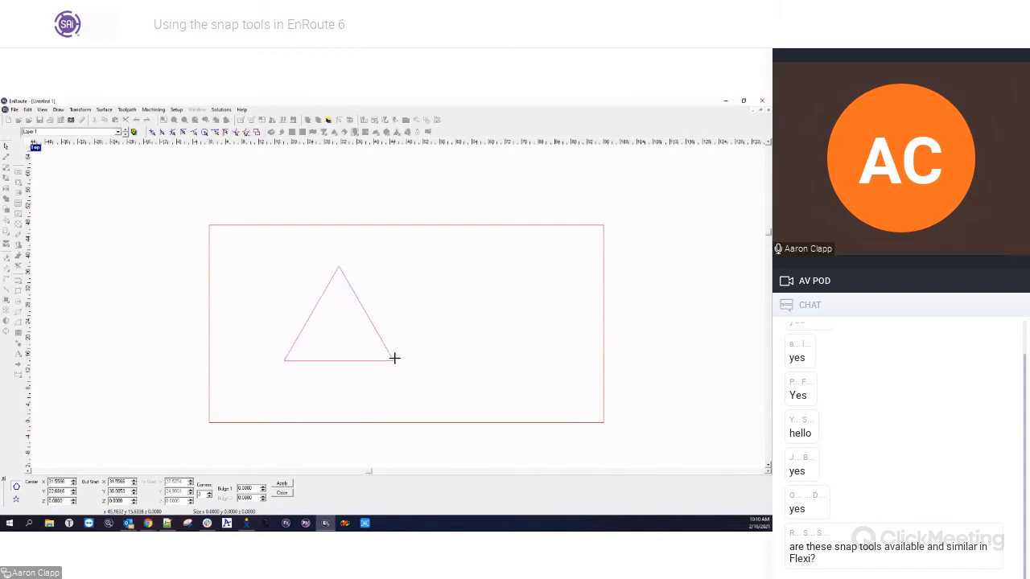
{"action": "left_click", "coordinate": [282, 484]}
{"action": "left_click", "coordinate": [282, 494]}
{"action": "left_click", "coordinate": [359, 322]}
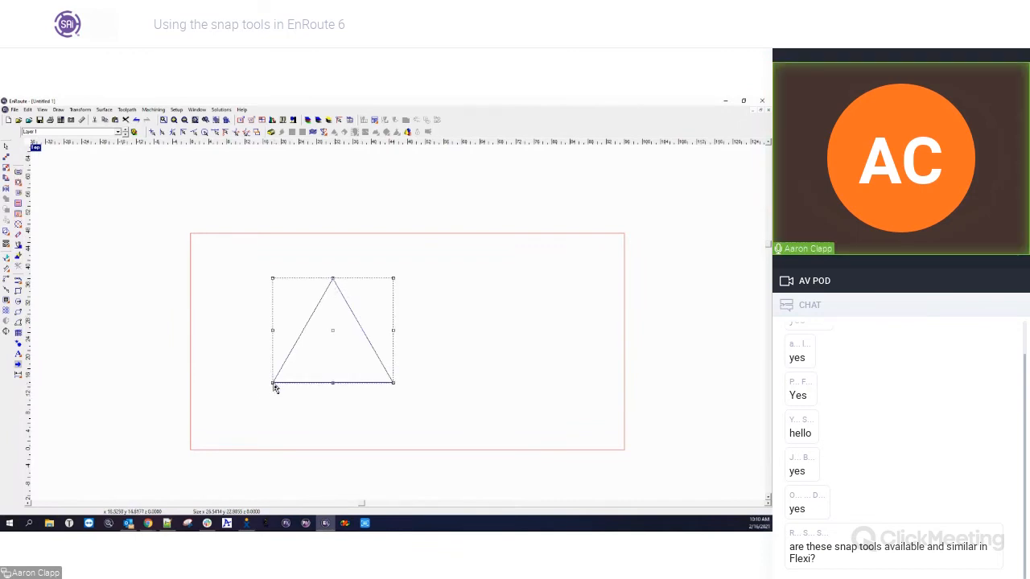
{"action": "left_click", "coordinate": [398, 387]}
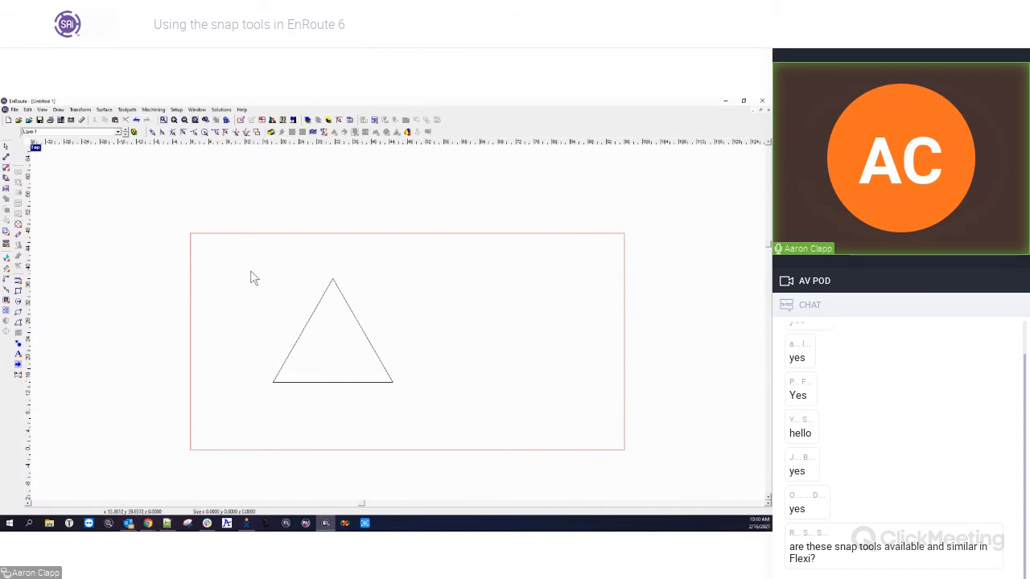
Step: Draw a three-point circle through the triangle's three corners, with snapping to endpoints turned on
{"action": "left_click", "coordinate": [310, 318]}
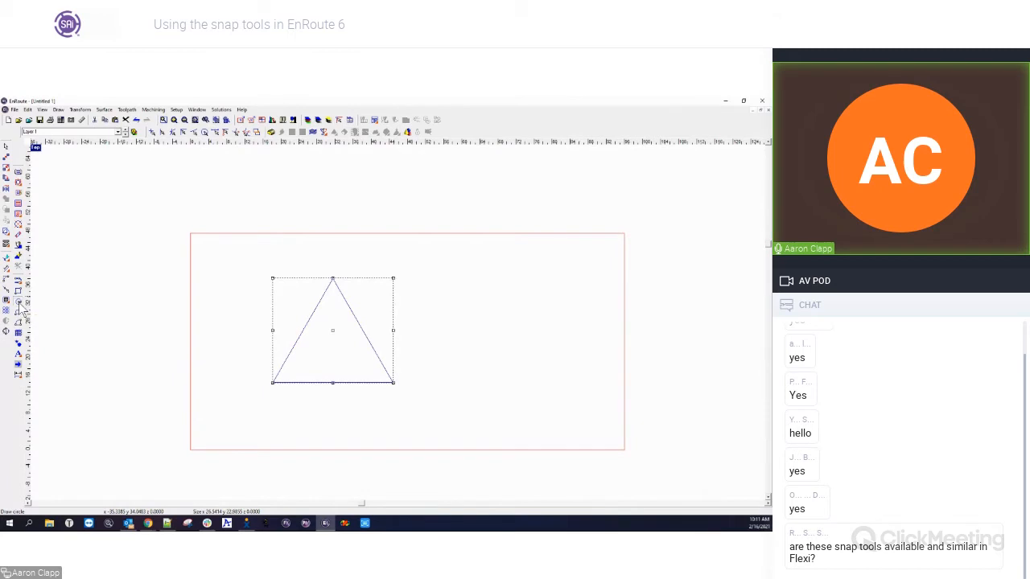
{"action": "left_click", "coordinate": [19, 304]}
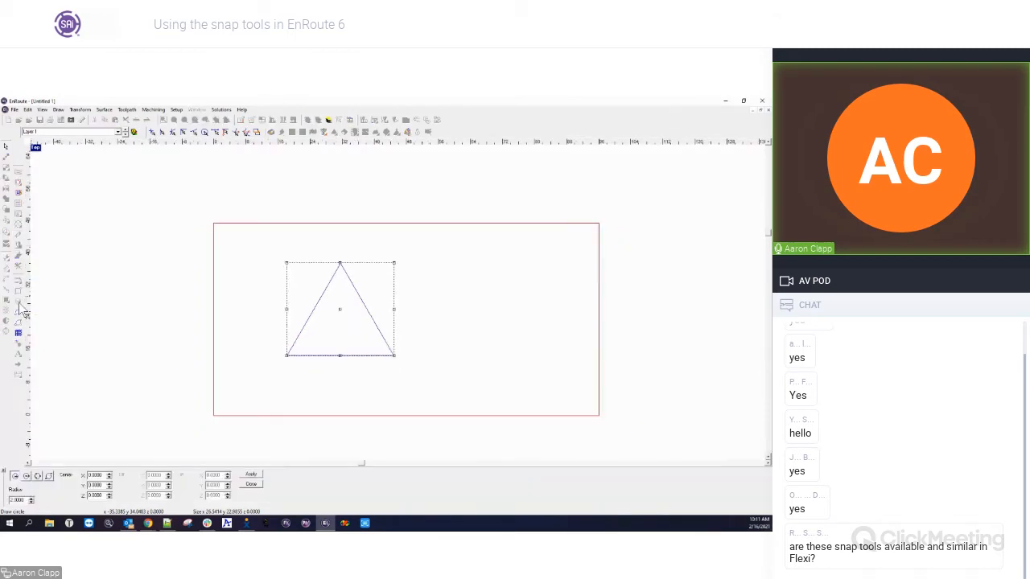
{"action": "left_click", "coordinate": [37, 477]}
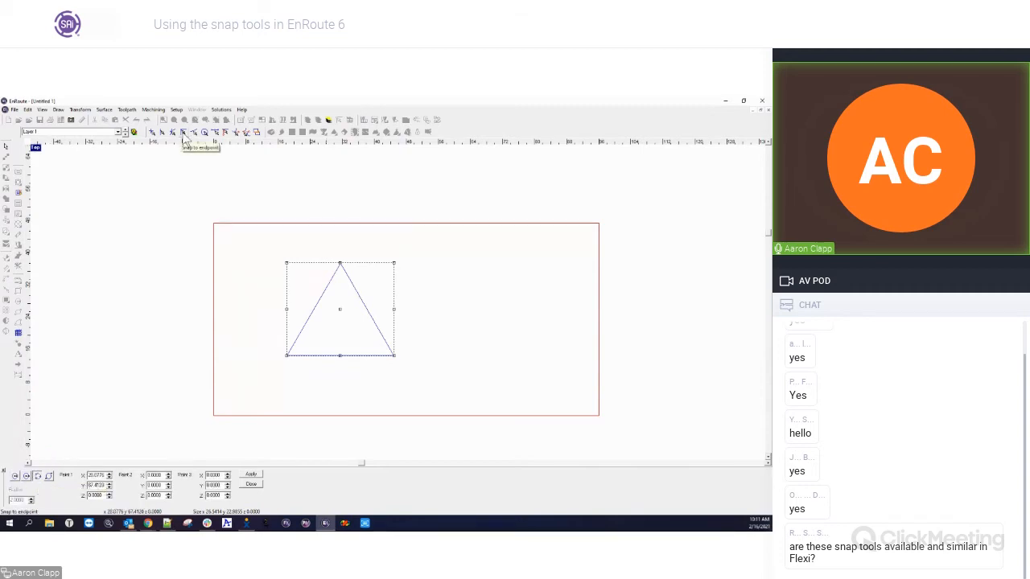
{"action": "left_click", "coordinate": [340, 264]}
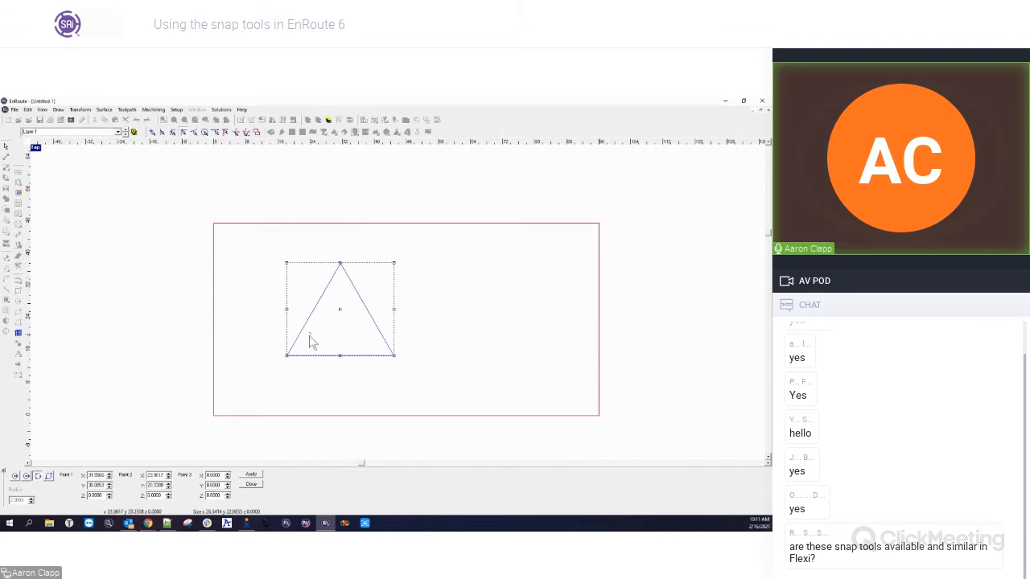
{"action": "left_click", "coordinate": [287, 355]}
{"action": "left_click", "coordinate": [394, 355]}
{"action": "left_click", "coordinate": [459, 372]}
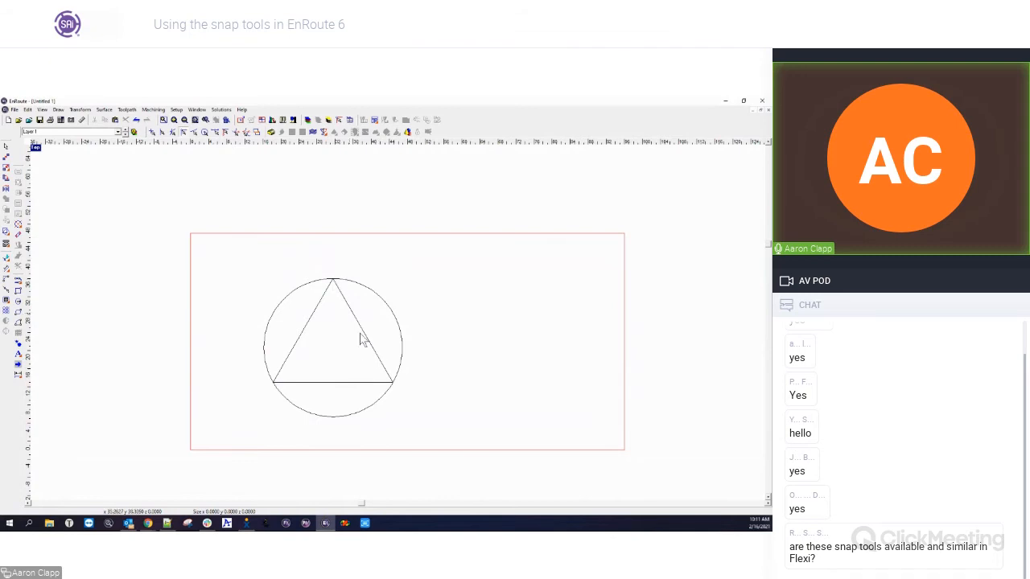
Step: Draw a vertical line from the triangle's apex down to its base, with snapping to nearby contours turned on
{"action": "scroll", "coordinate": [395, 389], "scroll_direction": "up", "scroll_amount": 1}
{"action": "scroll", "coordinate": [395, 390], "scroll_direction": "up", "scroll_amount": 3}
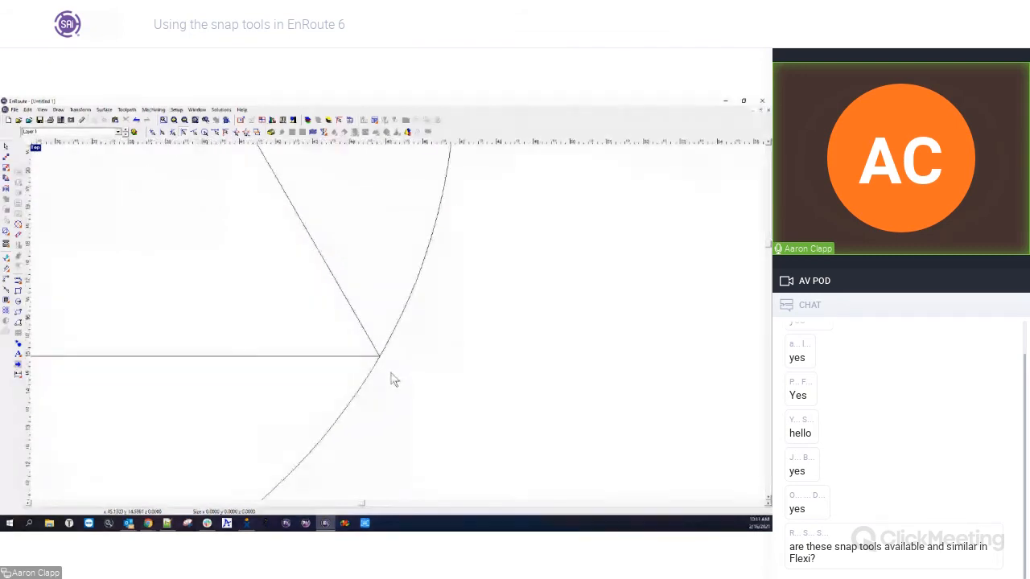
{"action": "scroll", "coordinate": [381, 352], "scroll_direction": "down", "scroll_amount": 4}
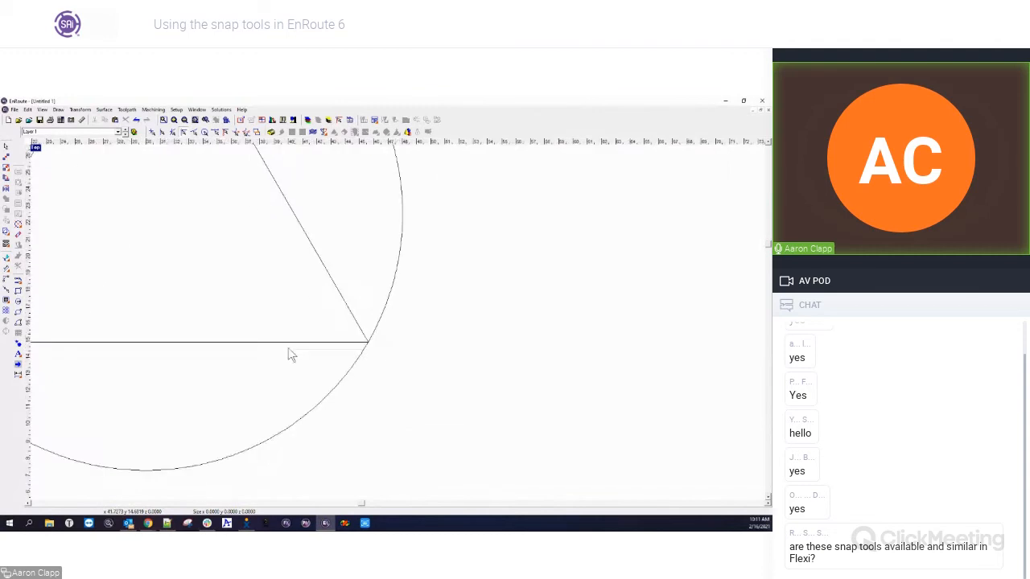
{"action": "scroll", "coordinate": [49, 346], "scroll_direction": "up", "scroll_amount": 3}
{"action": "scroll", "coordinate": [52, 345], "scroll_direction": "down", "scroll_amount": 5}
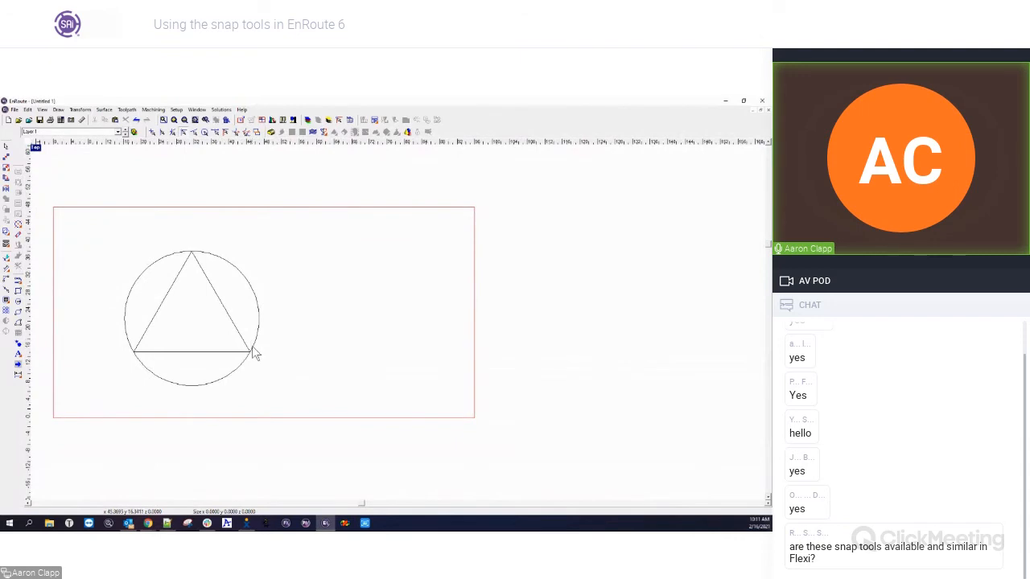
{"action": "left_click", "coordinate": [17, 284]}
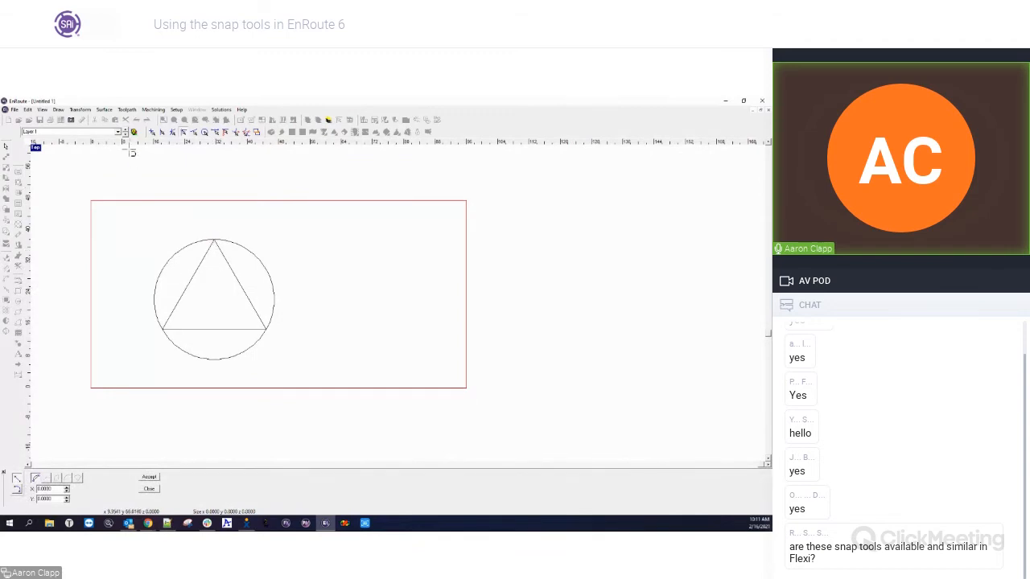
{"action": "left_click", "coordinate": [194, 135]}
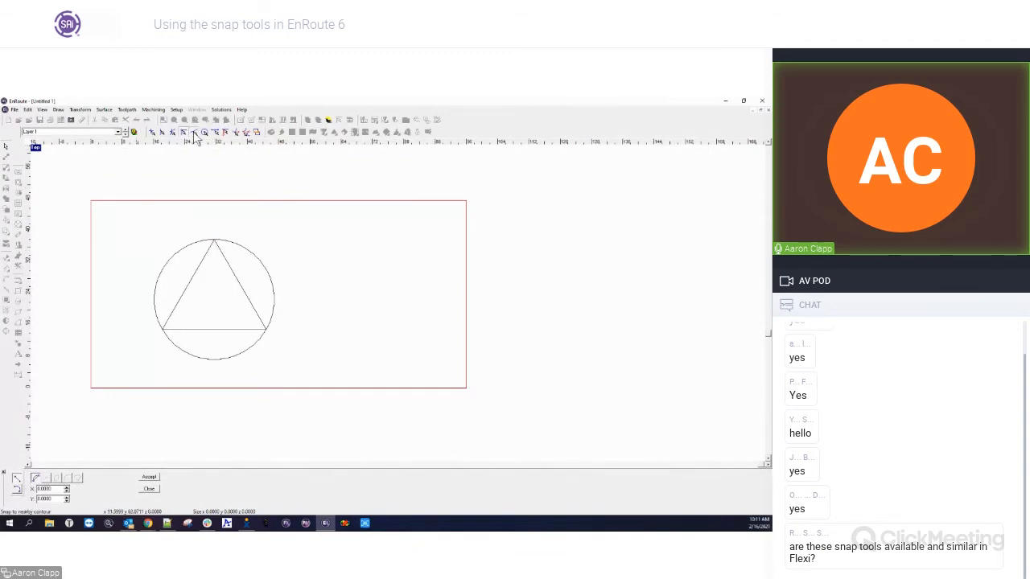
{"action": "left_click", "coordinate": [214, 241]}
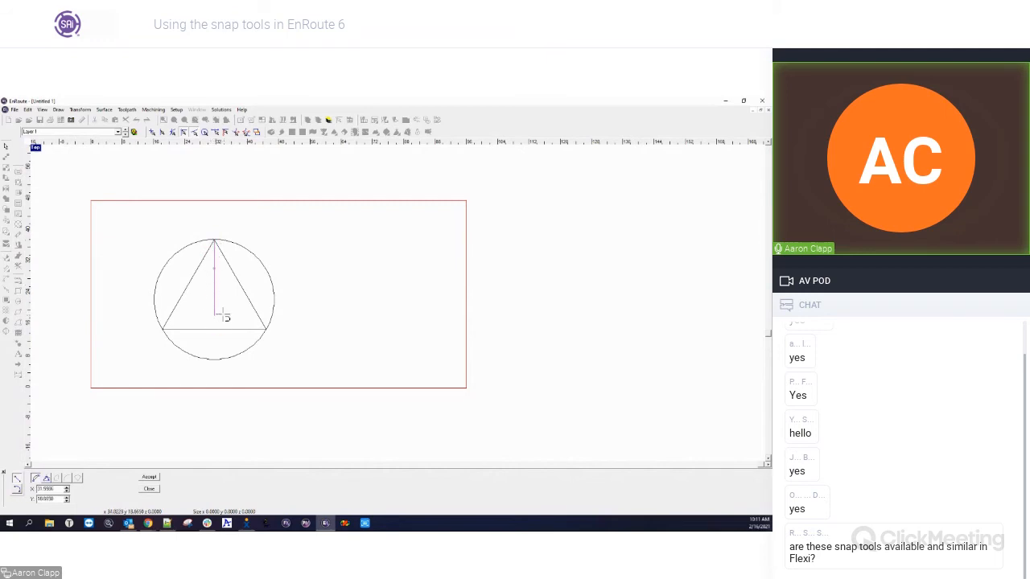
{"action": "left_click", "coordinate": [215, 328]}
{"action": "key", "text": "Escape"}
Step: With midpoint snap, draw a short slanted line between the midpoint of the triangle's left side and a point outside that side
{"action": "left_click", "coordinate": [161, 307]}
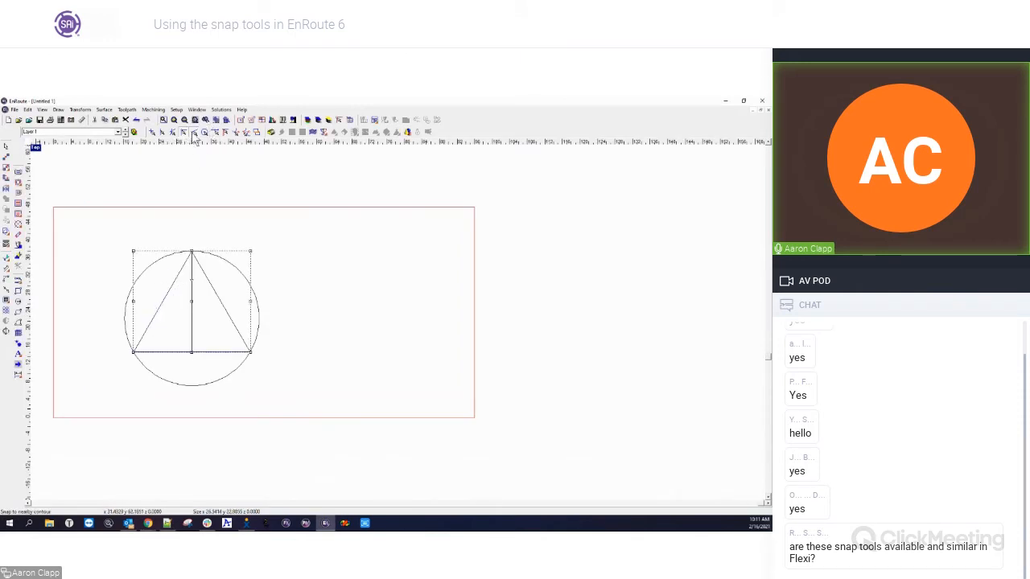
{"action": "left_click", "coordinate": [28, 292]}
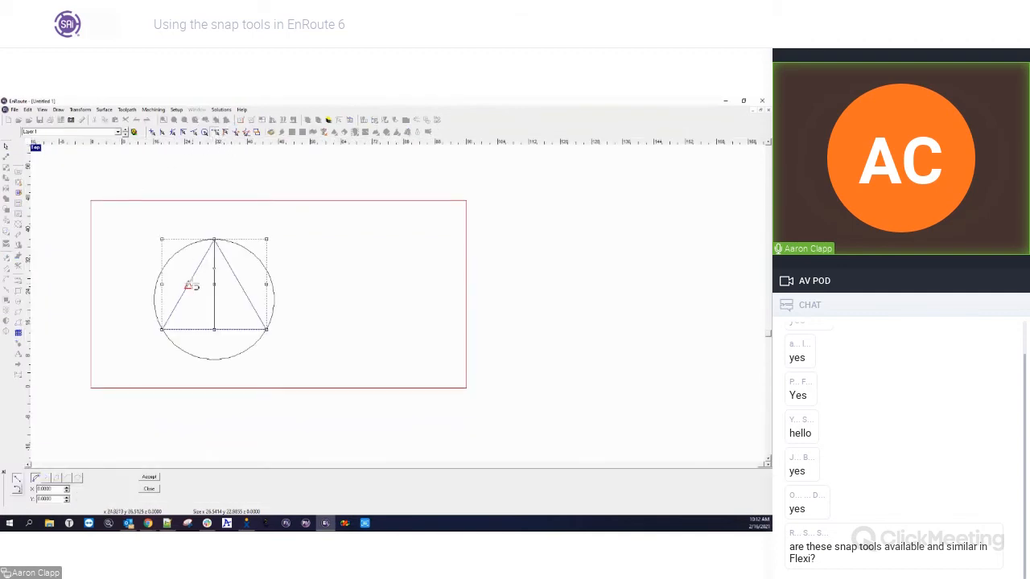
{"action": "left_click", "coordinate": [187, 285]}
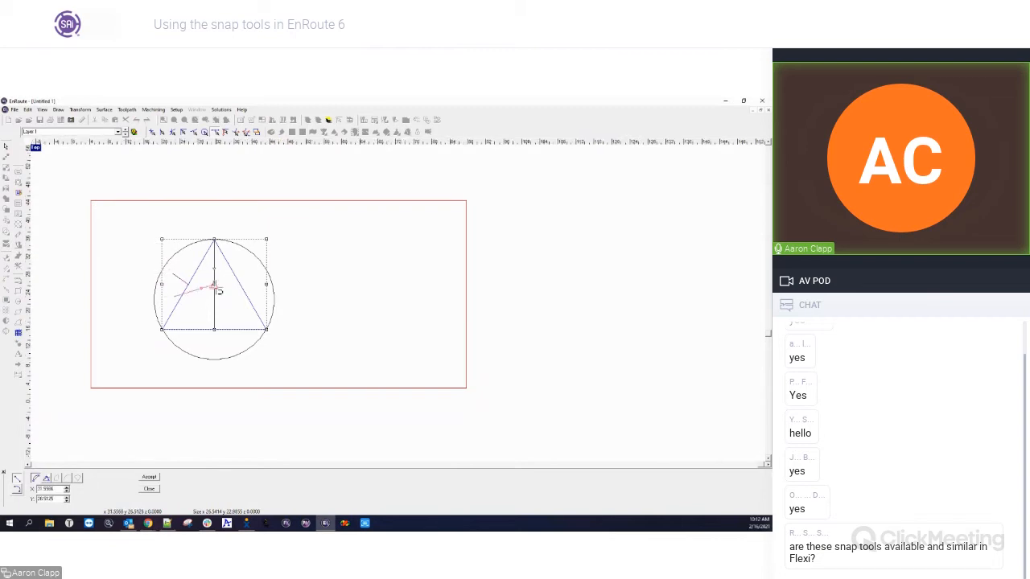
{"action": "scroll", "coordinate": [218, 287], "scroll_direction": "up", "scroll_amount": 4}
{"action": "scroll", "coordinate": [145, 292], "scroll_direction": "up", "scroll_amount": 4}
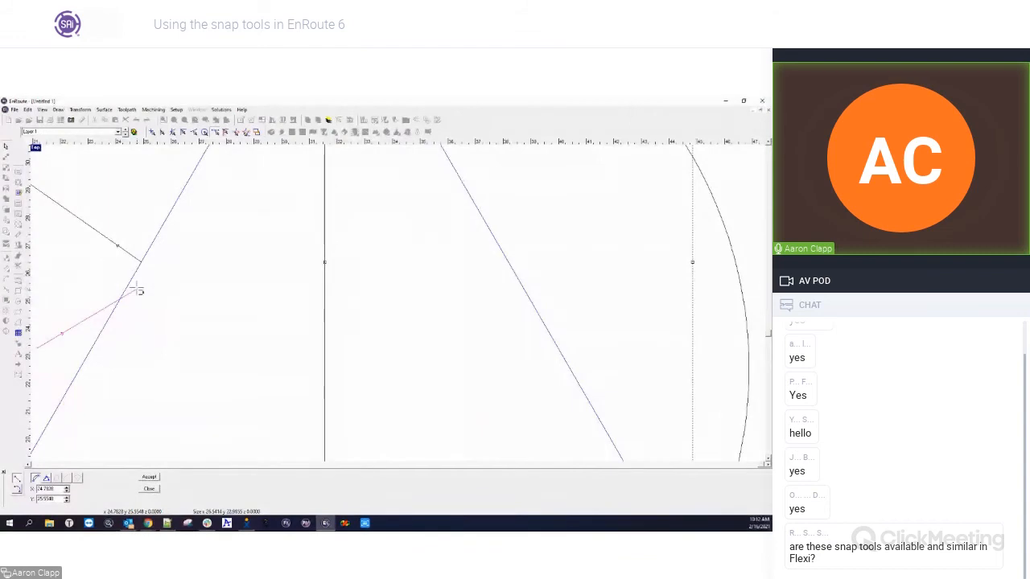
{"action": "key", "text": "Escape"}
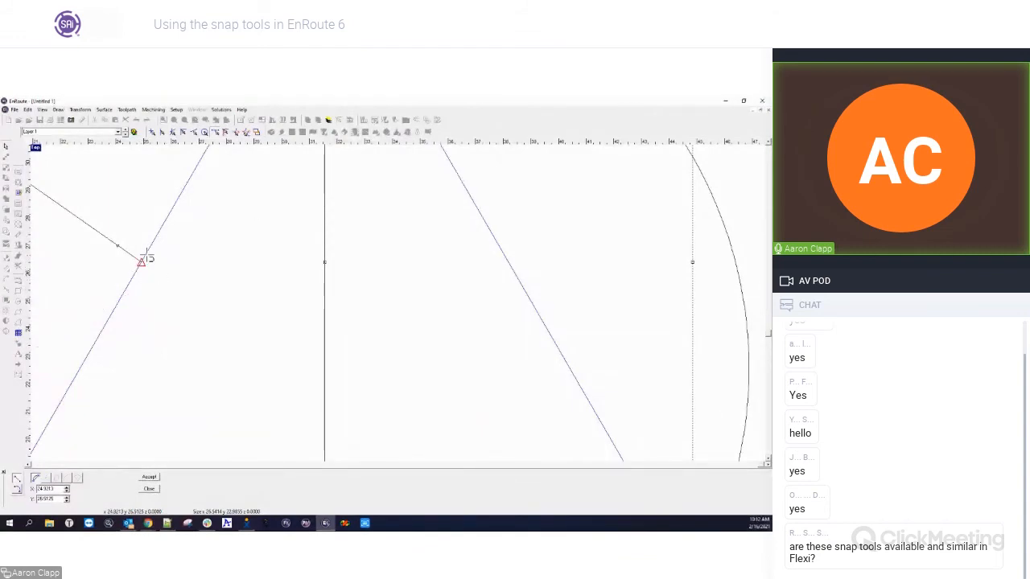
{"action": "scroll", "coordinate": [165, 254], "scroll_direction": "down", "scroll_amount": 5}
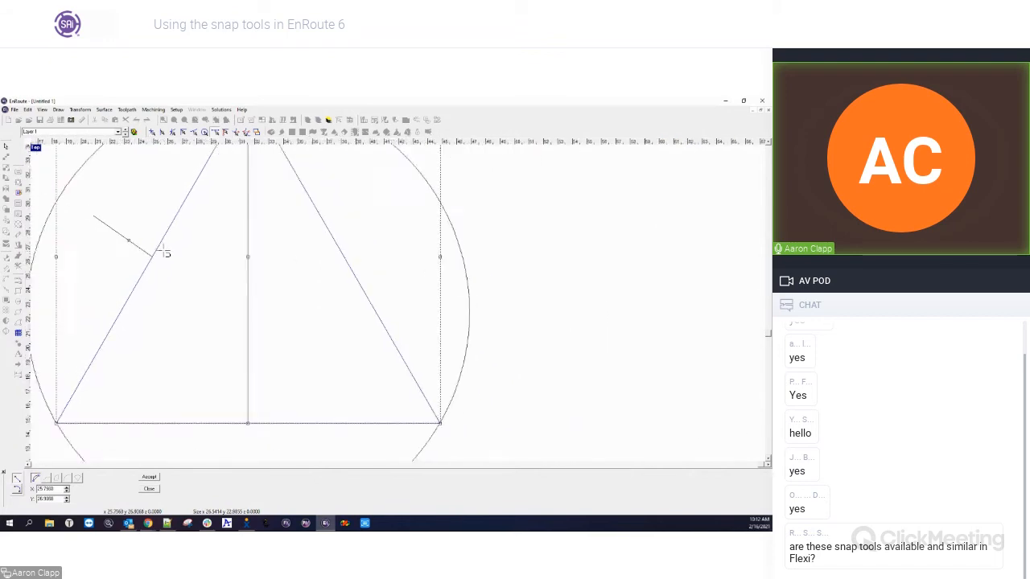
{"action": "key", "text": "Escape"}
{"action": "scroll", "coordinate": [350, 258], "scroll_direction": "down", "scroll_amount": 2}
{"action": "left_click_drag", "start_coordinate": [157, 203], "coordinate": [318, 344]}
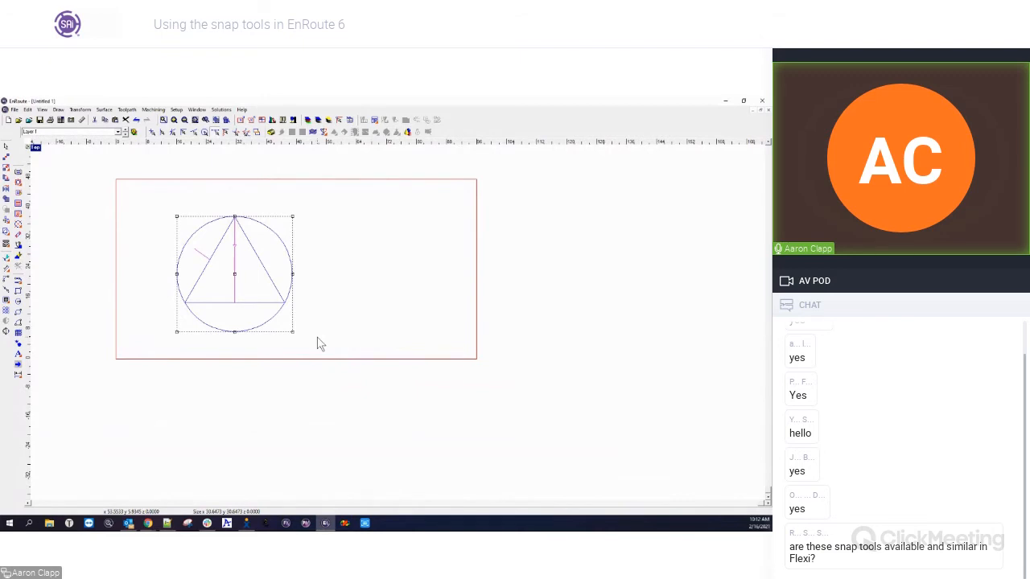
{"action": "left_click", "coordinate": [318, 345]}
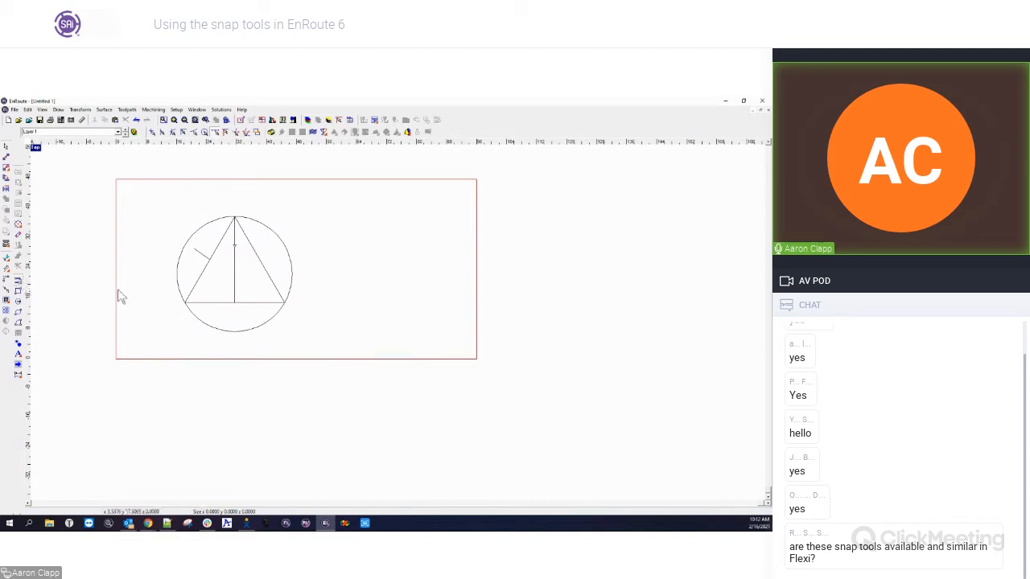
Step: With endpoint snap, draw a rectangle from the triangle's lower-right corner to its apex and move it to the right of the circle
{"action": "left_click", "coordinate": [18, 292]}
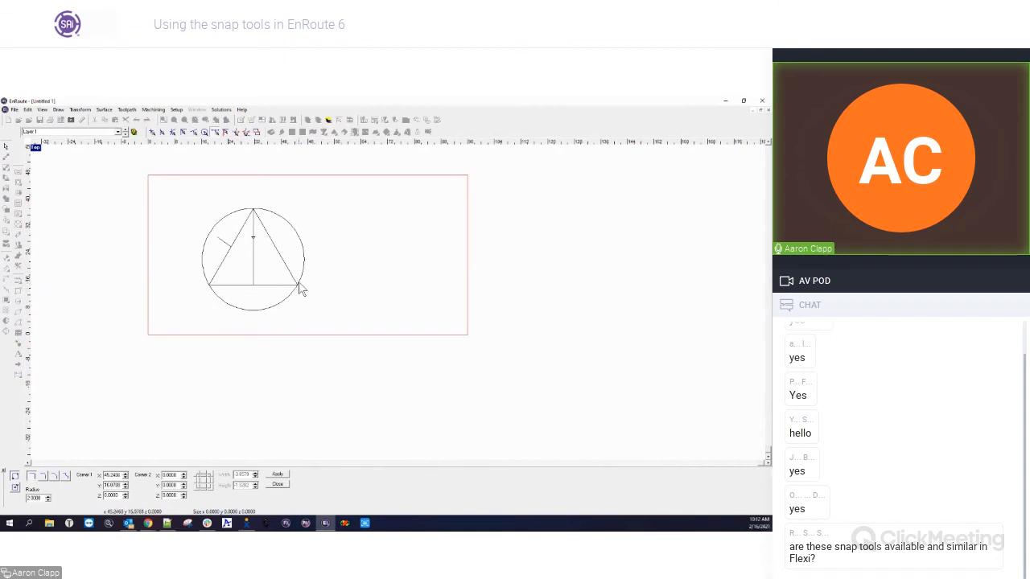
{"action": "left_click", "coordinate": [184, 133]}
{"action": "left_click_drag", "start_coordinate": [297, 288], "coordinate": [254, 209]}
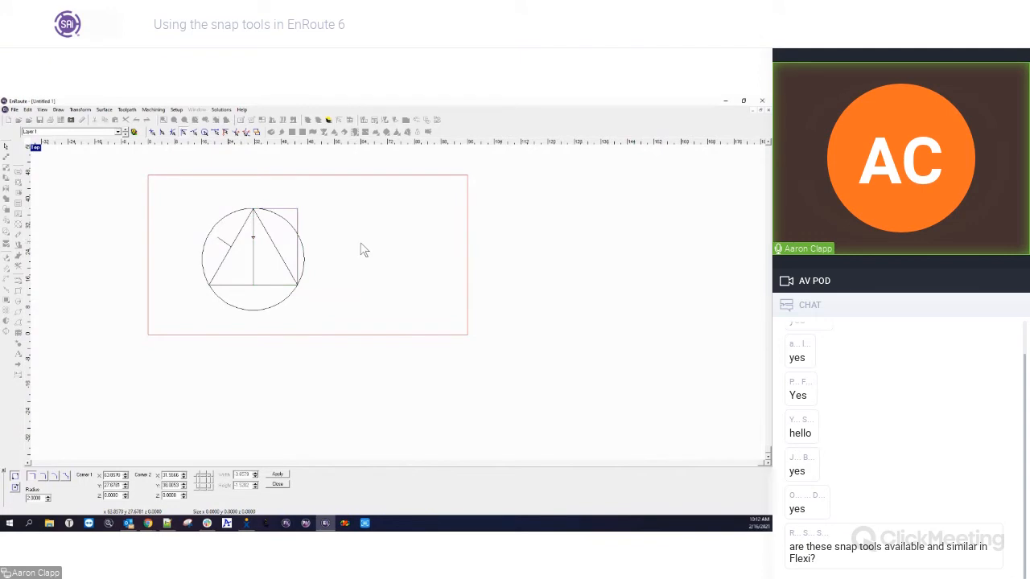
{"action": "key", "text": "Escape"}
{"action": "left_click", "coordinate": [282, 225]}
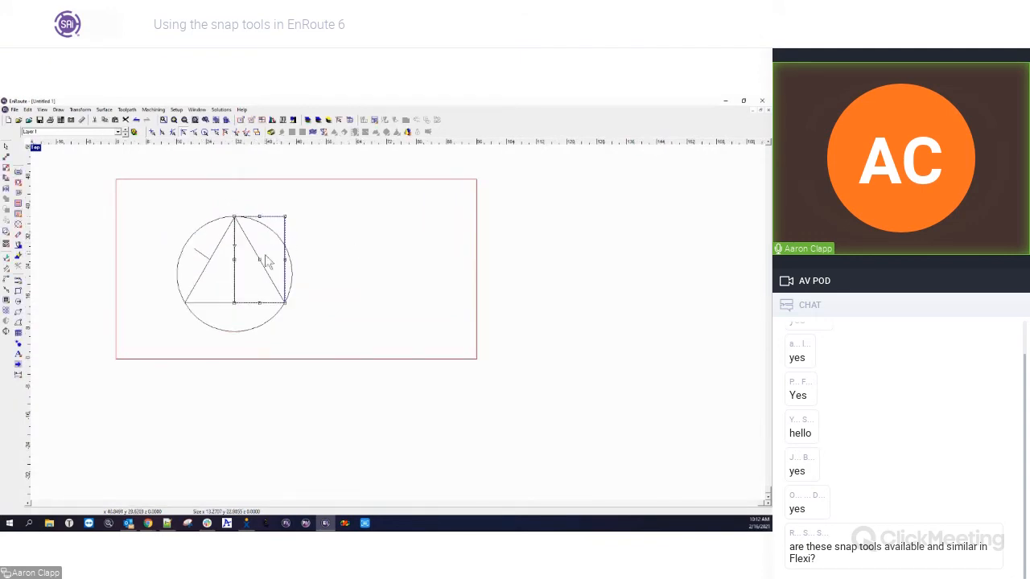
{"action": "left_click_drag", "start_coordinate": [263, 262], "coordinate": [326, 259]}
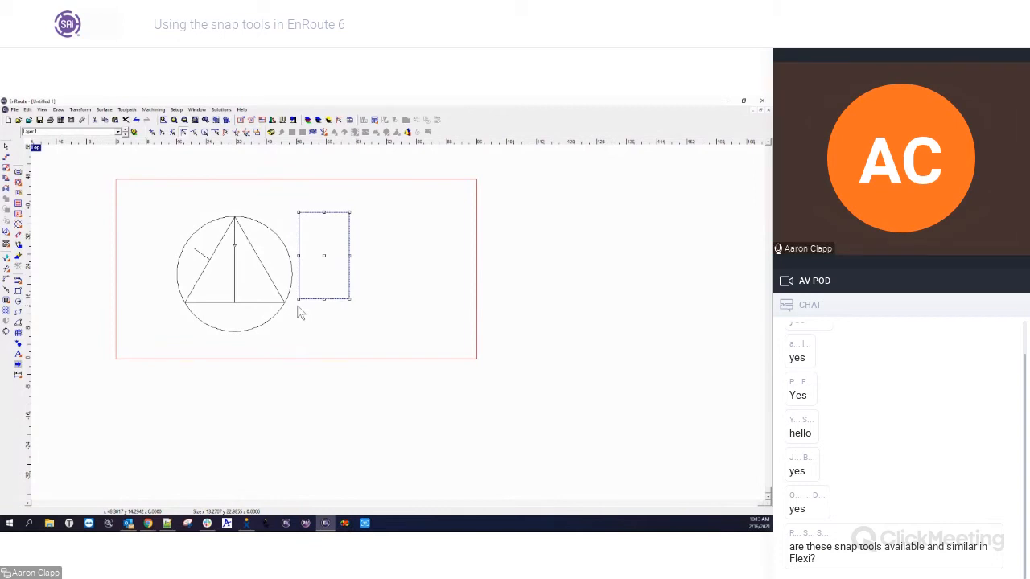
Step: Delete all the drawn shapes and draw a new rectangle in the upper-left part of the plate
{"action": "left_click_drag", "start_coordinate": [153, 191], "coordinate": [481, 363]}
{"action": "key", "text": "Delete"}
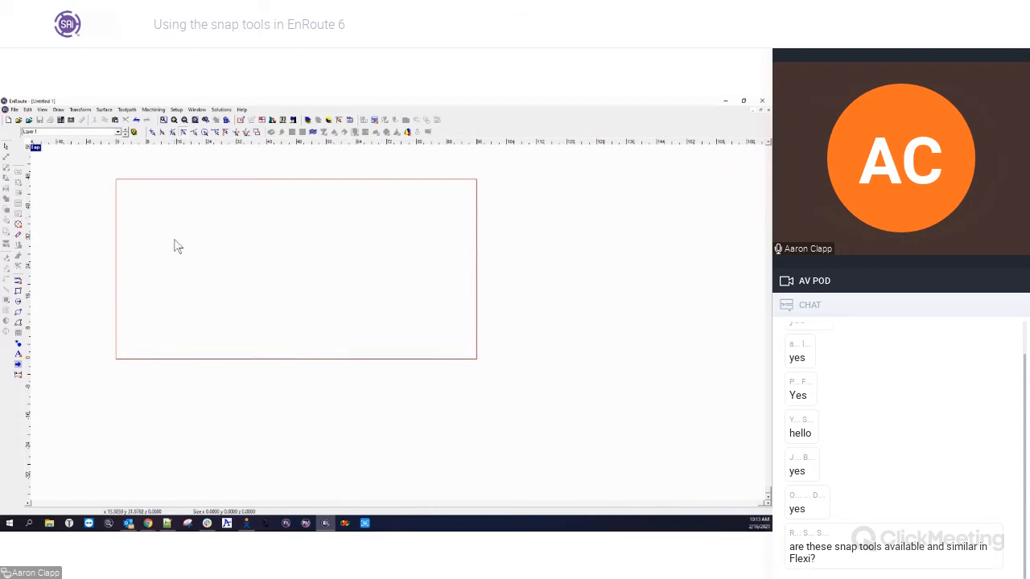
{"action": "left_click", "coordinate": [19, 295]}
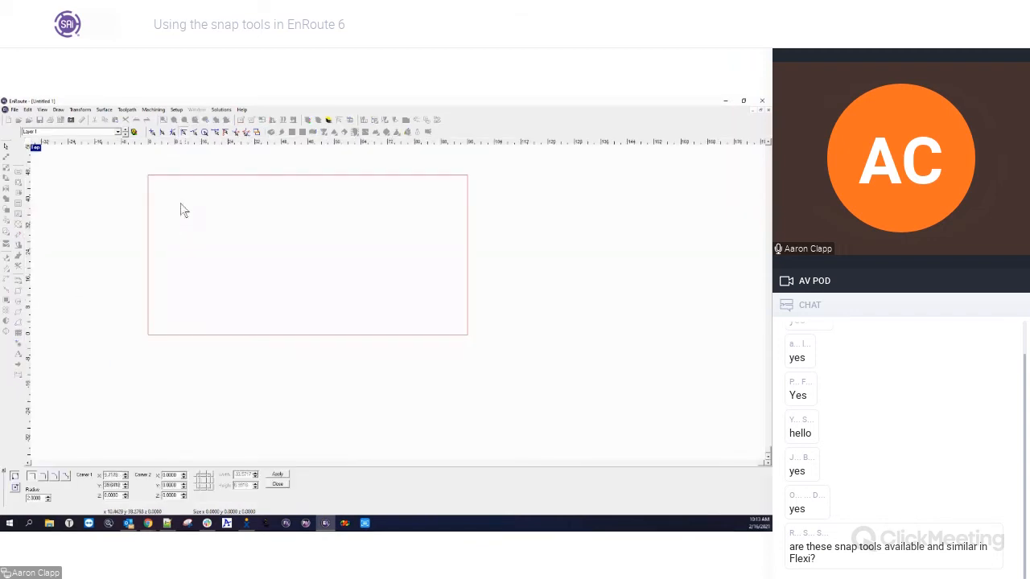
{"action": "left_click_drag", "start_coordinate": [169, 194], "coordinate": [257, 269]}
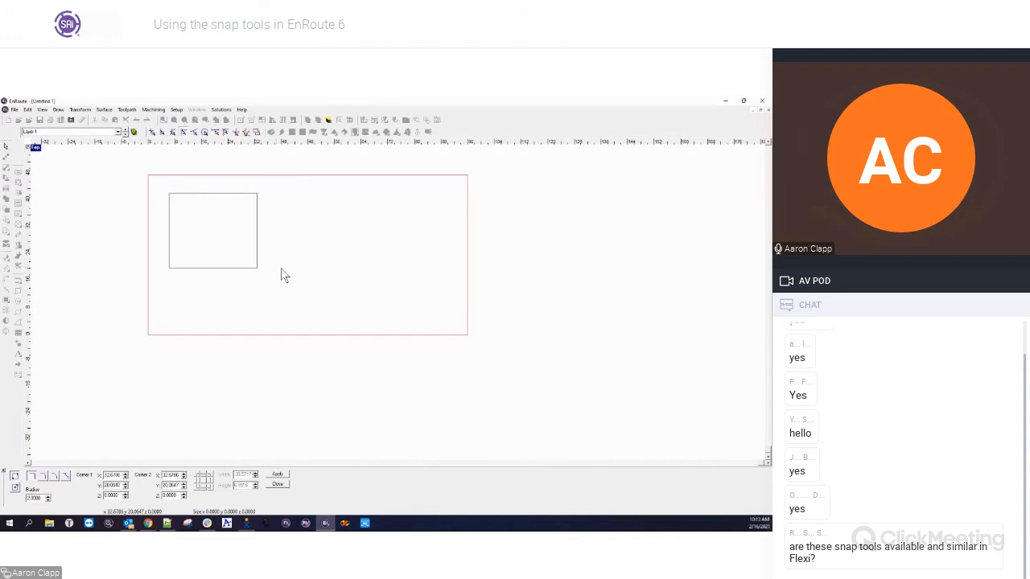
{"action": "key", "text": "Escape"}
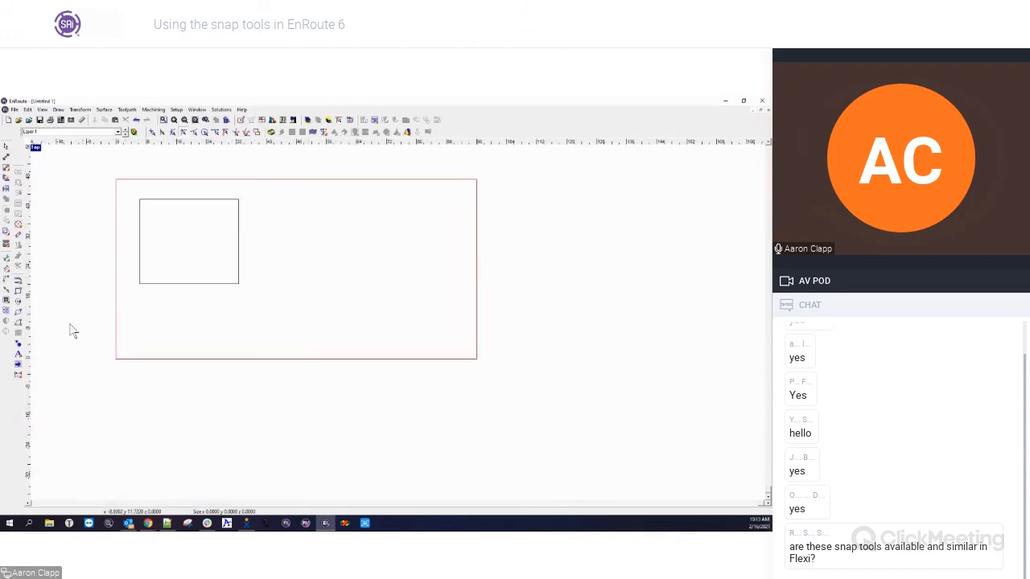
Step: Draw a circle of radius 2 centred on the rectangle's upper-left corner, using the endpoint snap
{"action": "left_click", "coordinate": [19, 292]}
{"action": "left_click", "coordinate": [16, 476]}
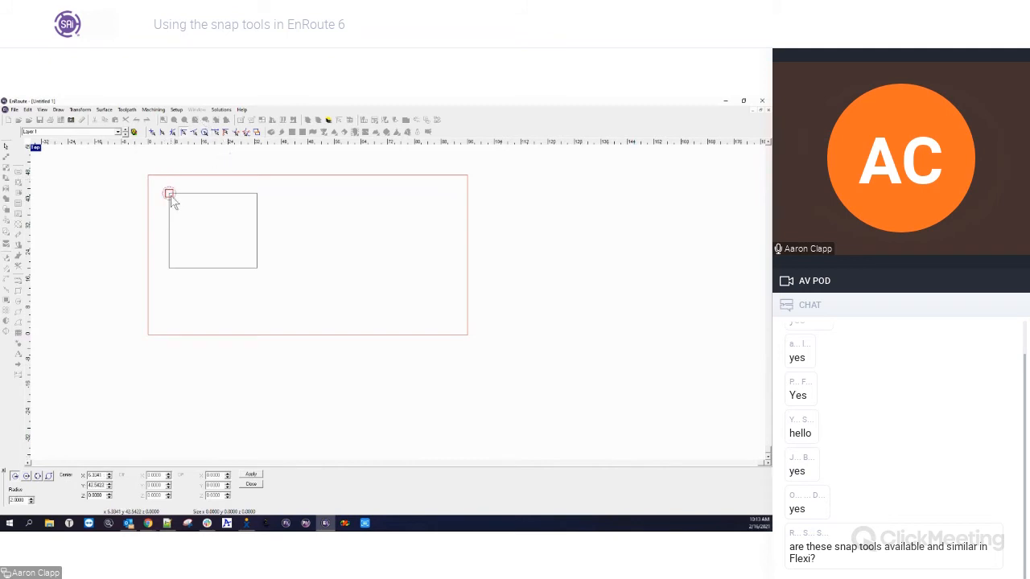
{"action": "scroll", "coordinate": [195, 184], "scroll_direction": "up", "scroll_amount": 1}
{"action": "scroll", "coordinate": [290, 294], "scroll_direction": "down", "scroll_amount": 2}
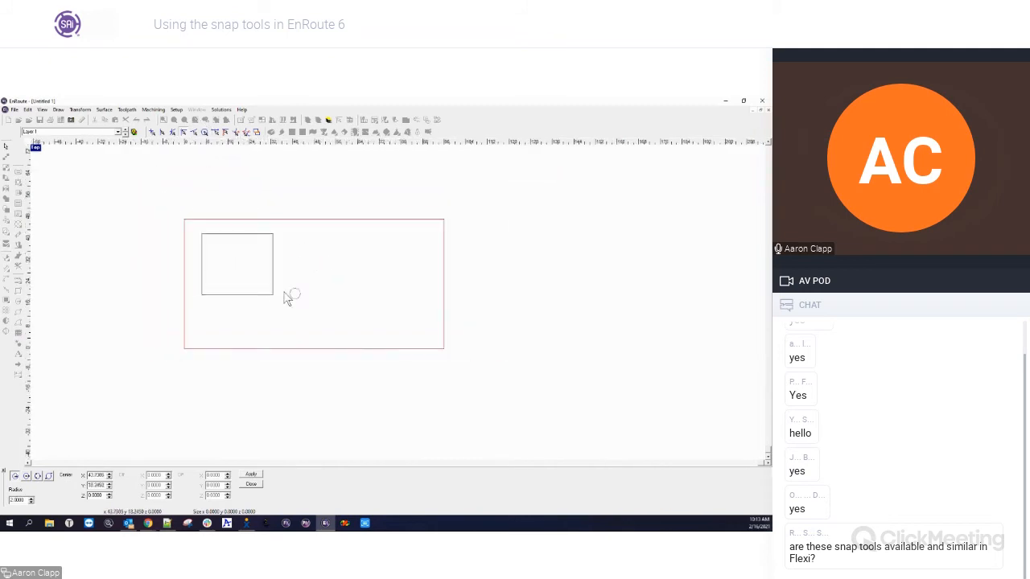
{"action": "scroll", "coordinate": [199, 238], "scroll_direction": "up", "scroll_amount": 2}
{"action": "scroll", "coordinate": [199, 239], "scroll_direction": "up", "scroll_amount": 2}
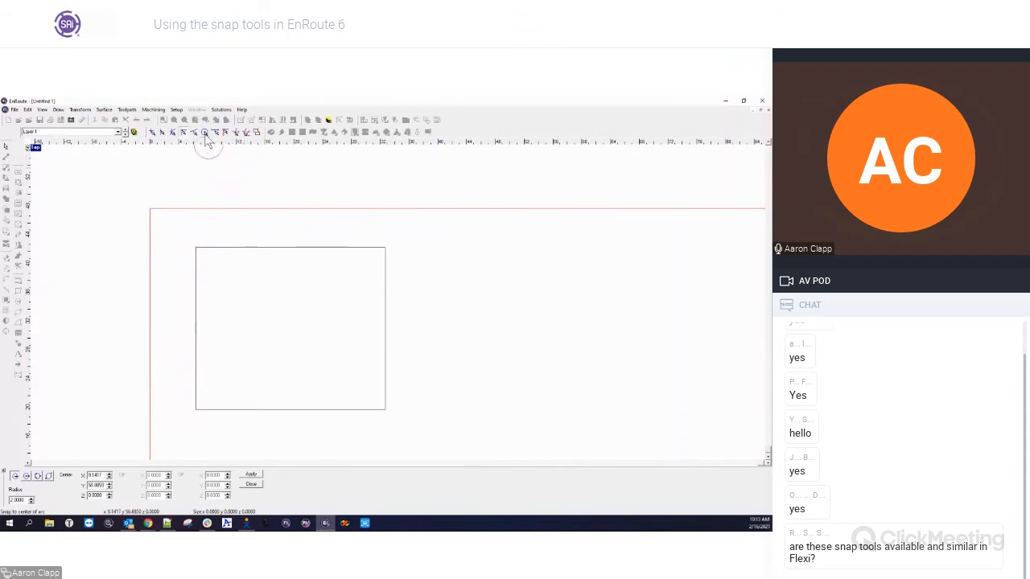
{"action": "left_click", "coordinate": [195, 247]}
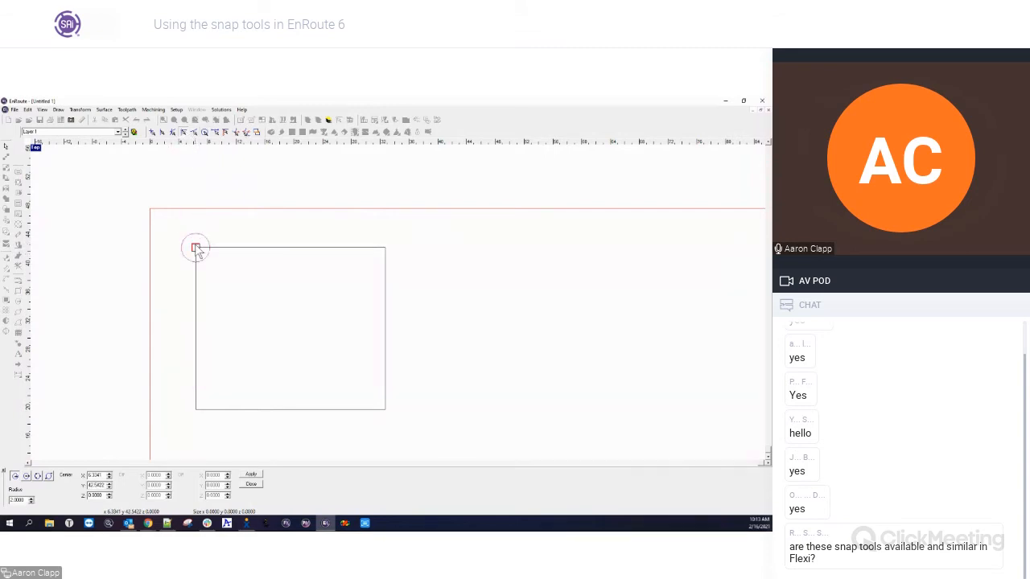
{"action": "key", "text": "Escape"}
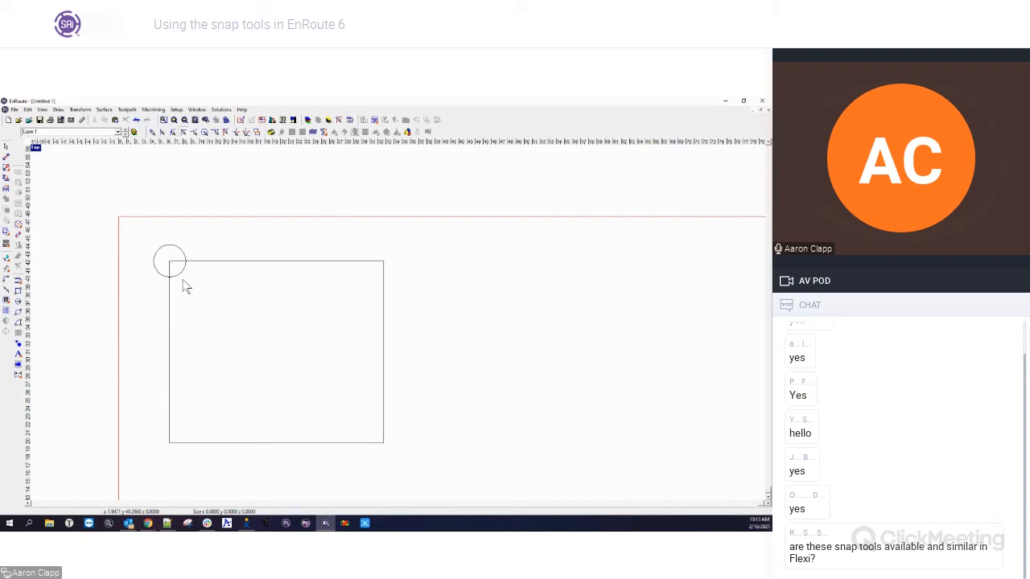
Step: With snapping to arc centres on, pick the corner circle's centre as the origin for moving it
{"action": "left_click", "coordinate": [181, 275]}
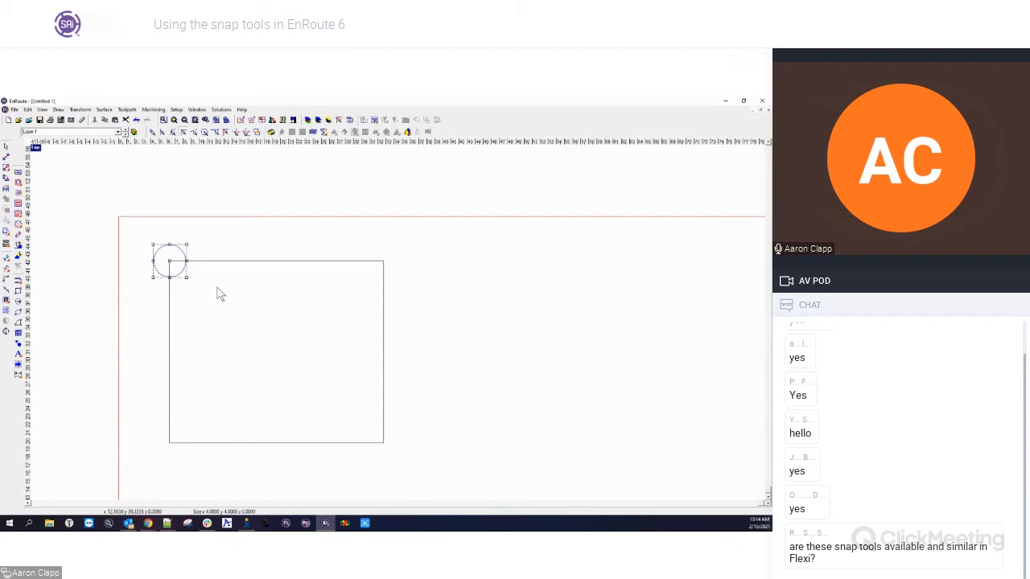
{"action": "scroll", "coordinate": [235, 288], "scroll_direction": "down", "scroll_amount": 2}
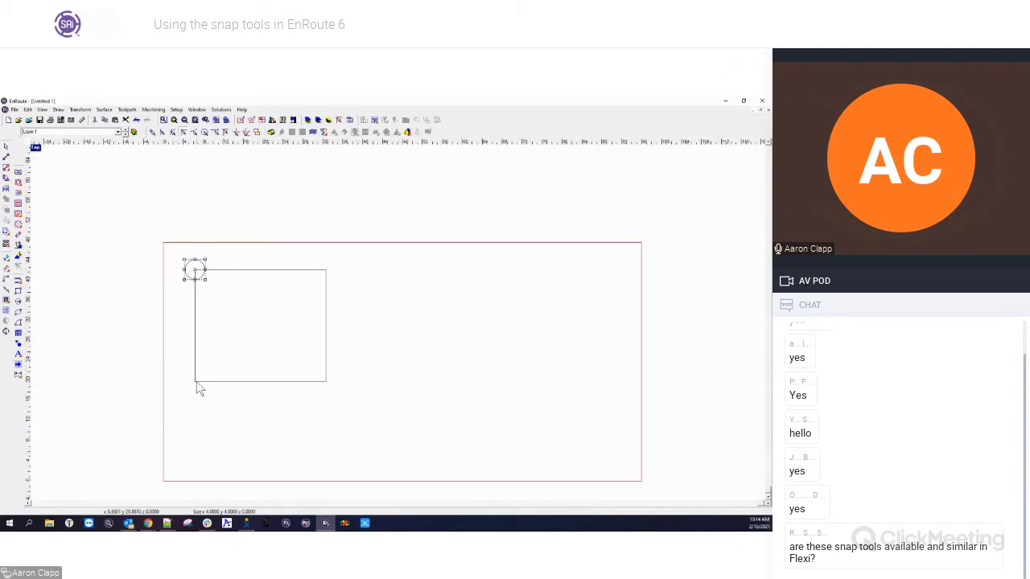
{"action": "left_click", "coordinate": [180, 262]}
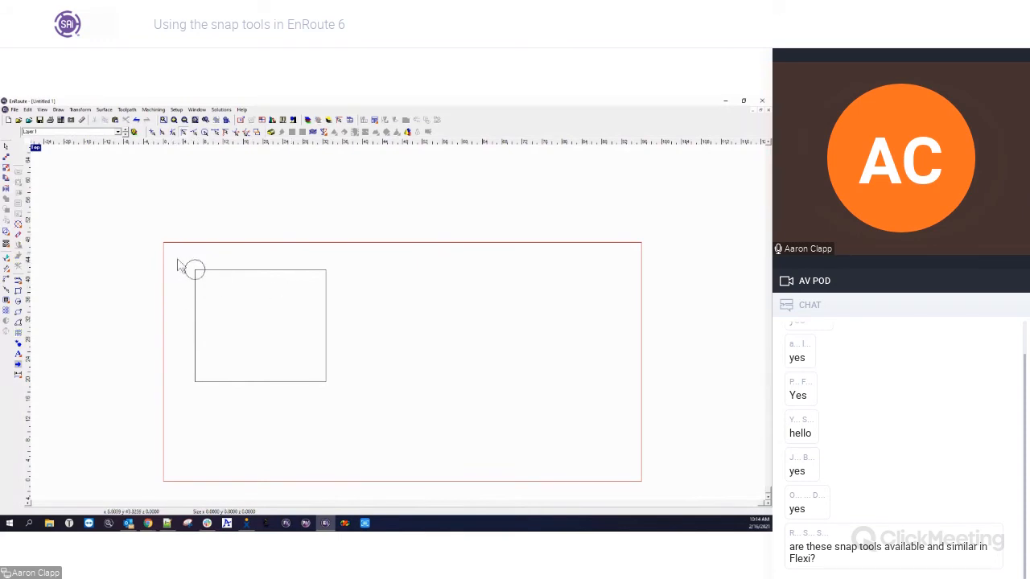
{"action": "left_click_drag", "start_coordinate": [159, 232], "coordinate": [245, 319]}
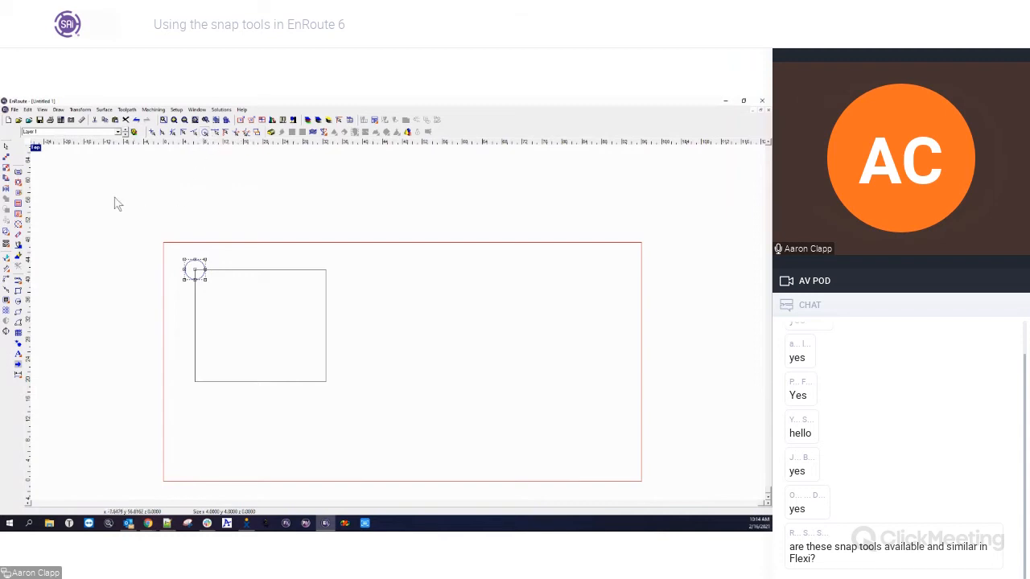
{"action": "left_click", "coordinate": [7, 160]}
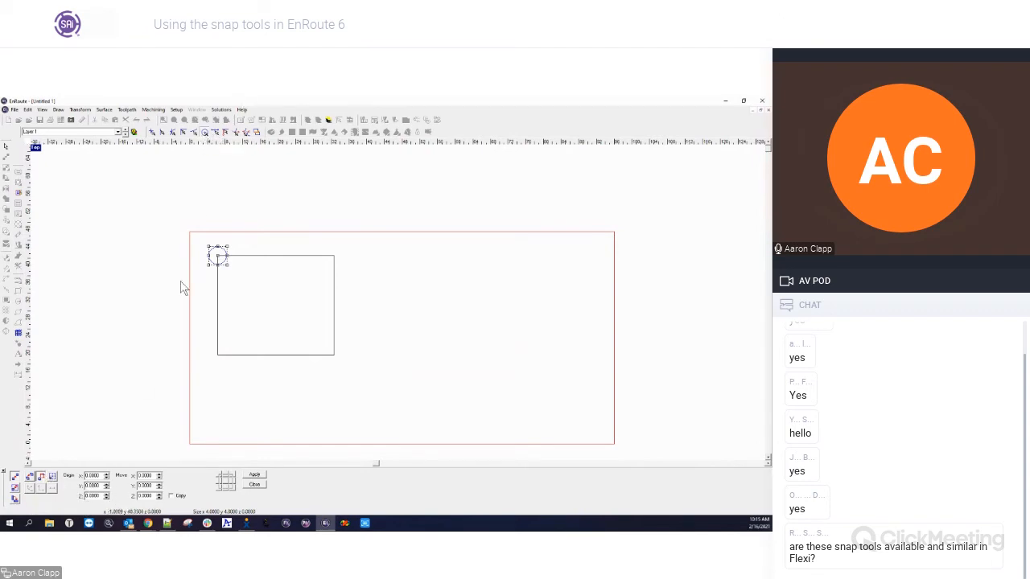
{"action": "left_click", "coordinate": [208, 134]}
{"action": "scroll", "coordinate": [226, 256], "scroll_direction": "up", "scroll_amount": 2}
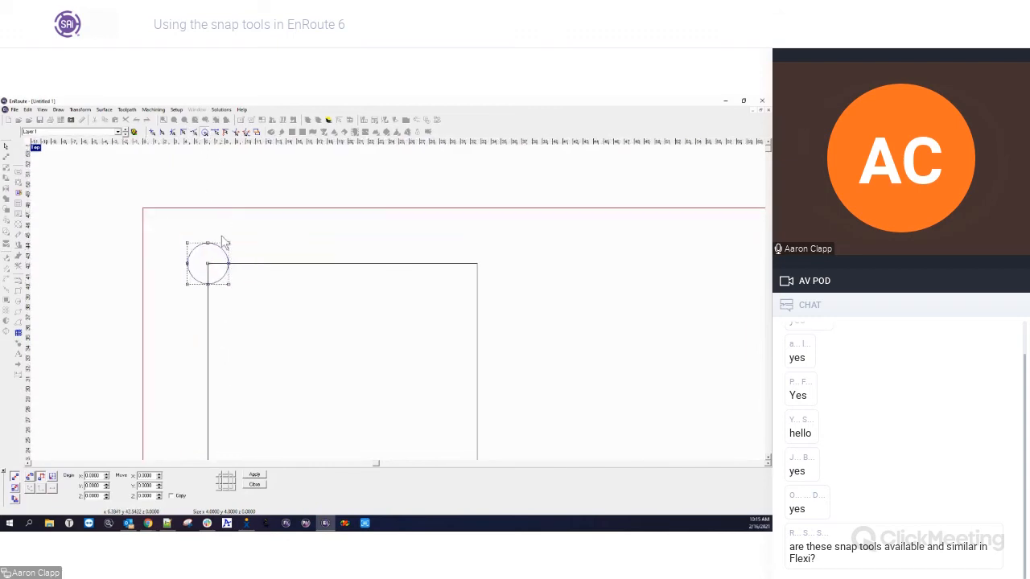
{"action": "left_click_drag", "start_coordinate": [222, 261], "coordinate": [253, 202]}
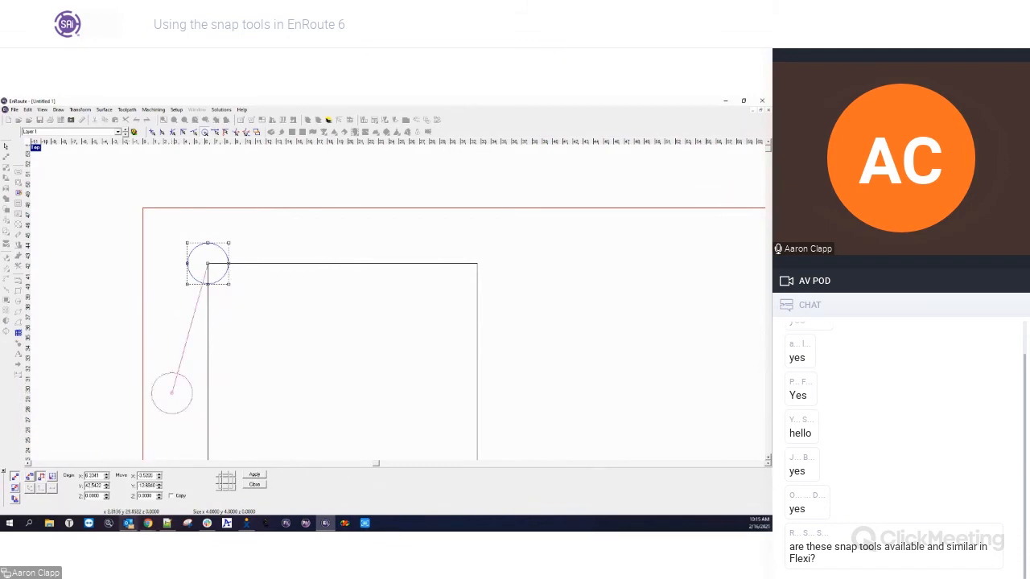
Step: Move the circle by 3 in X and -3 in Y from the rectangle's upper-left corner
{"action": "double_click", "coordinate": [147, 476]}
{"action": "type", "text": "3"}
{"action": "key", "text": "Tab"}
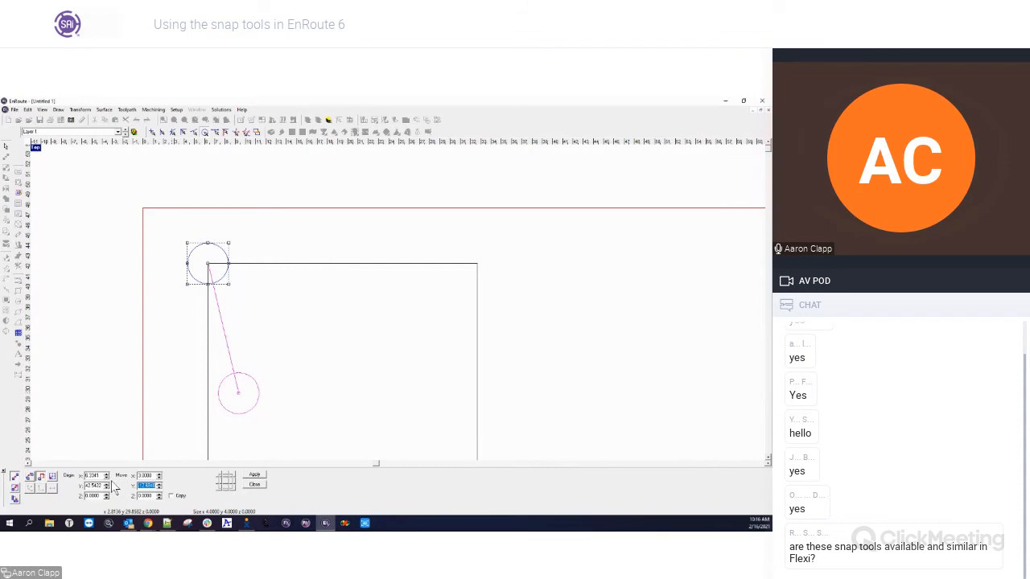
{"action": "scroll", "coordinate": [161, 385], "scroll_direction": "down", "scroll_amount": 5}
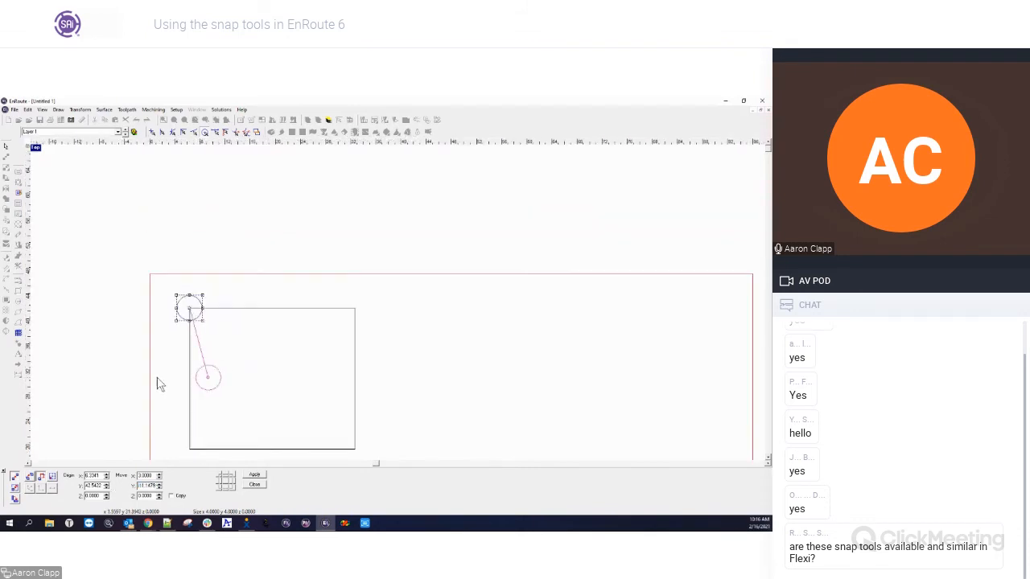
{"action": "scroll", "coordinate": [161, 376], "scroll_direction": "down", "scroll_amount": 1}
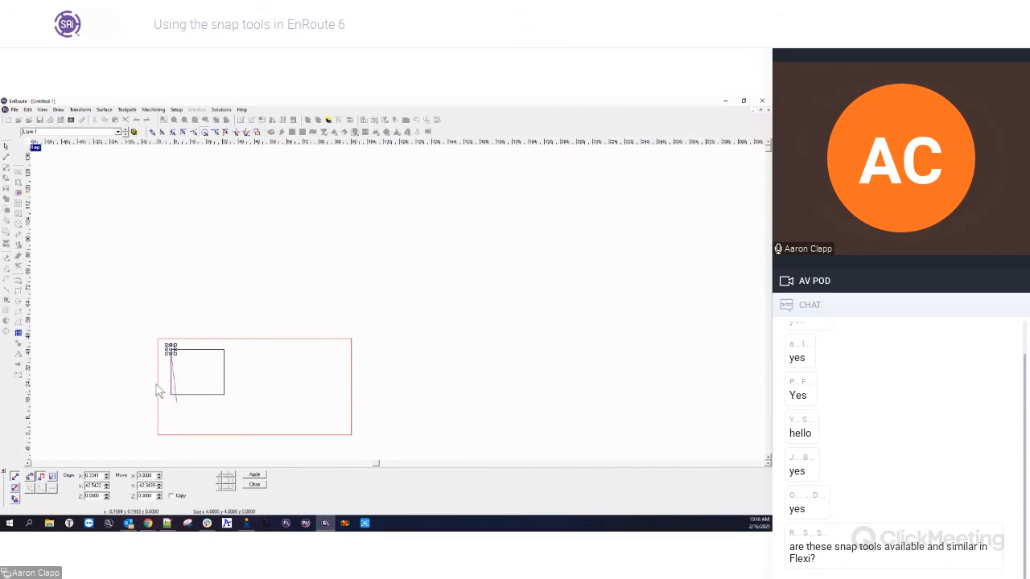
{"action": "scroll", "coordinate": [154, 341], "scroll_direction": "up", "scroll_amount": 5}
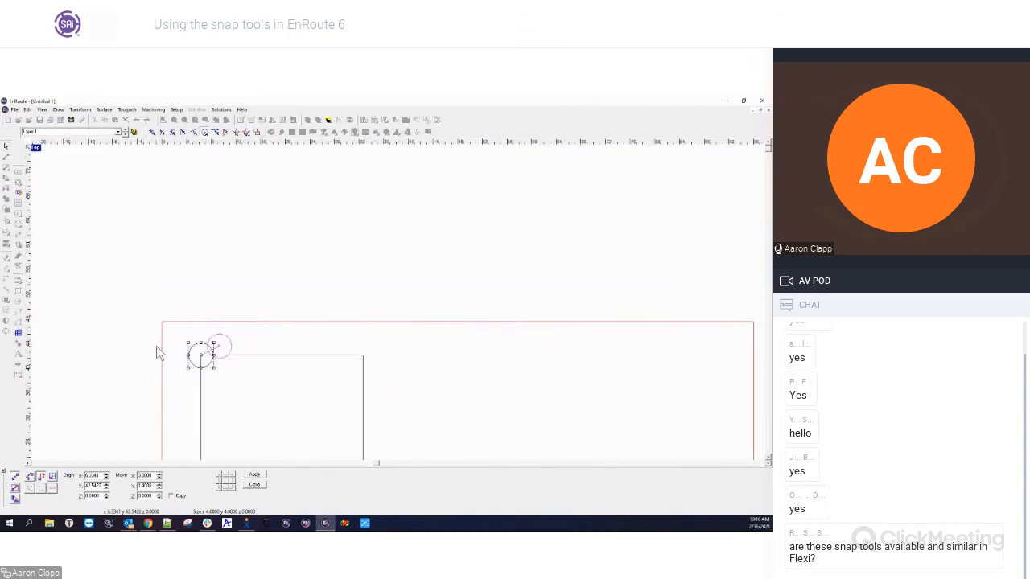
{"action": "left_click_drag", "start_coordinate": [154, 486], "coordinate": [124, 486]}
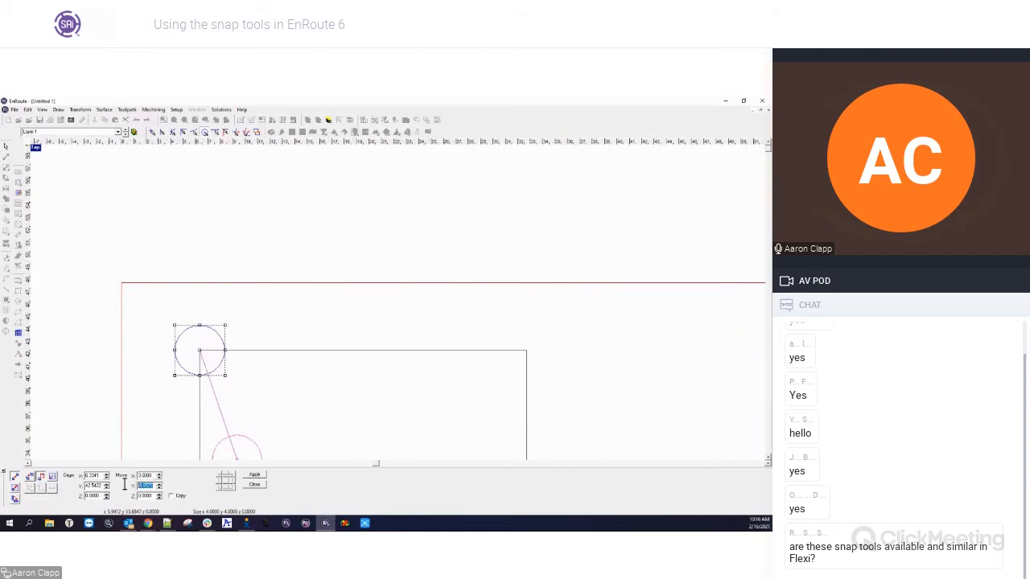
{"action": "type", "text": "1"}
{"action": "key", "text": "Tab"}
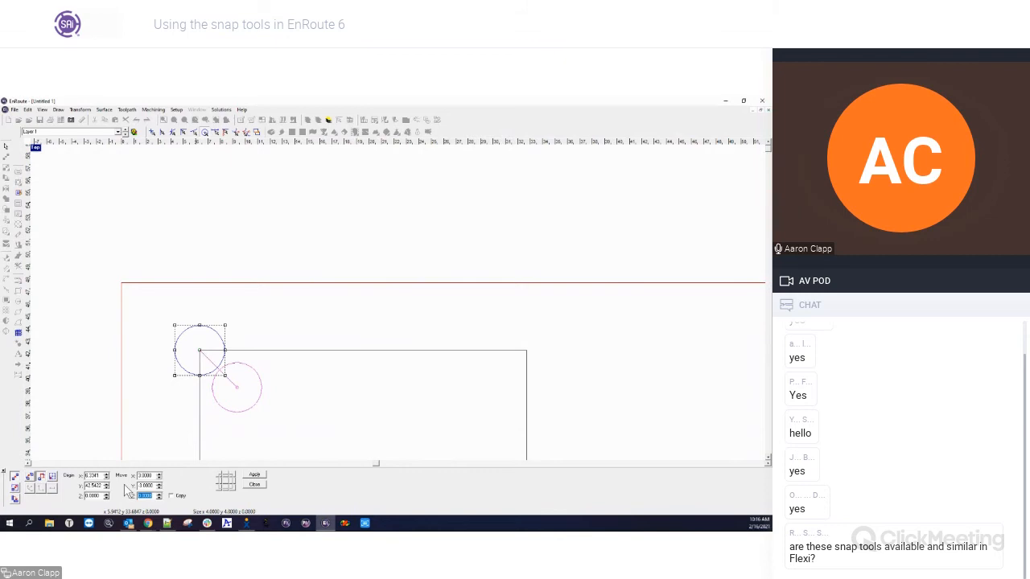
{"action": "left_click", "coordinate": [255, 475]}
{"action": "left_click", "coordinate": [254, 484]}
{"action": "left_click", "coordinate": [295, 434]}
{"action": "scroll", "coordinate": [269, 385], "scroll_direction": "down", "scroll_amount": 4}
{"action": "scroll", "coordinate": [265, 462], "scroll_direction": "up", "scroll_amount": 7}
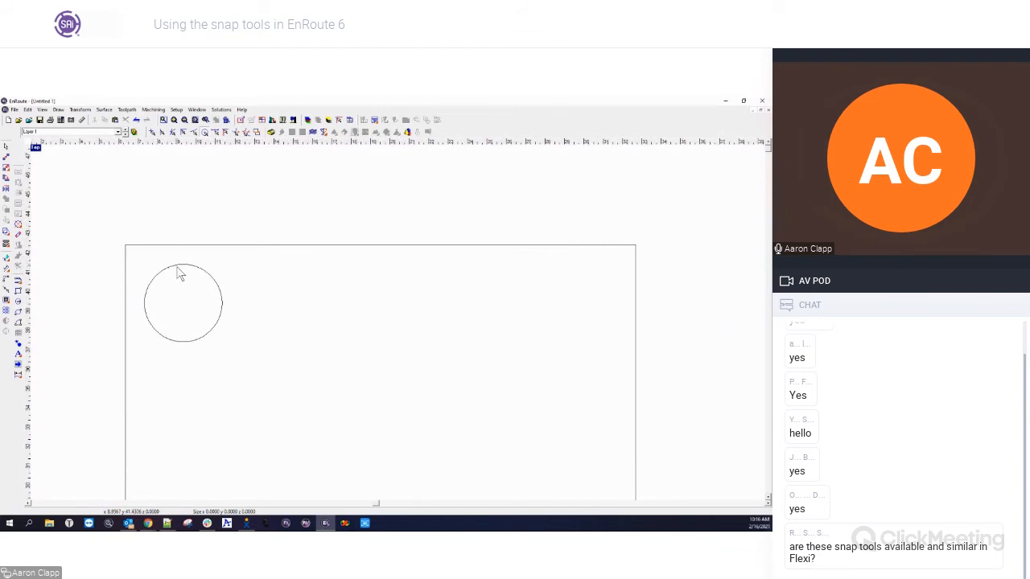
Step: Place a copy of the circle inside the right part of the rectangle
{"action": "left_click", "coordinate": [179, 267]}
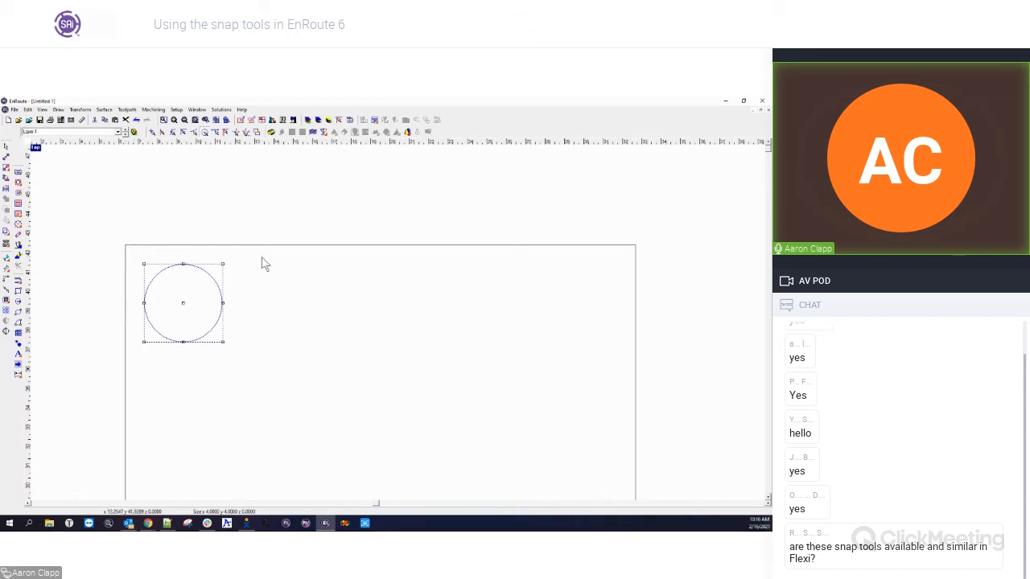
{"action": "left_click", "coordinate": [290, 273]}
{"action": "scroll", "coordinate": [233, 278], "scroll_direction": "down", "scroll_amount": 4}
{"action": "left_click", "coordinate": [217, 277]}
{"action": "left_click_drag", "start_coordinate": [207, 290], "coordinate": [379, 355], "text": "ctrl"}
{"action": "right_click", "coordinate": [507, 349]}
{"action": "left_click", "coordinate": [410, 305]}
{"action": "left_click", "coordinate": [412, 310]}
{"action": "left_click", "coordinate": [391, 347]}
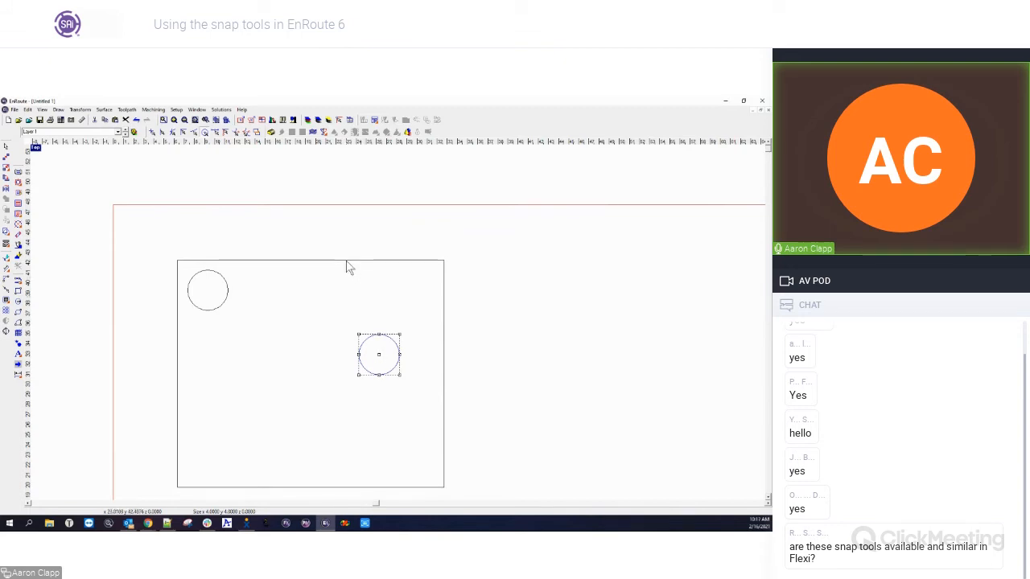
Step: Move the copied circle so that its centre snaps onto the rectangle's upper-right corner
{"action": "left_click", "coordinate": [397, 319]}
{"action": "mouse_move", "coordinate": [397, 315]}
{"action": "left_mouse_down"}
{"action": "mouse_move", "coordinate": [443, 264]}
{"action": "mouse_move", "coordinate": [416, 298]}
{"action": "left_mouse_up"}
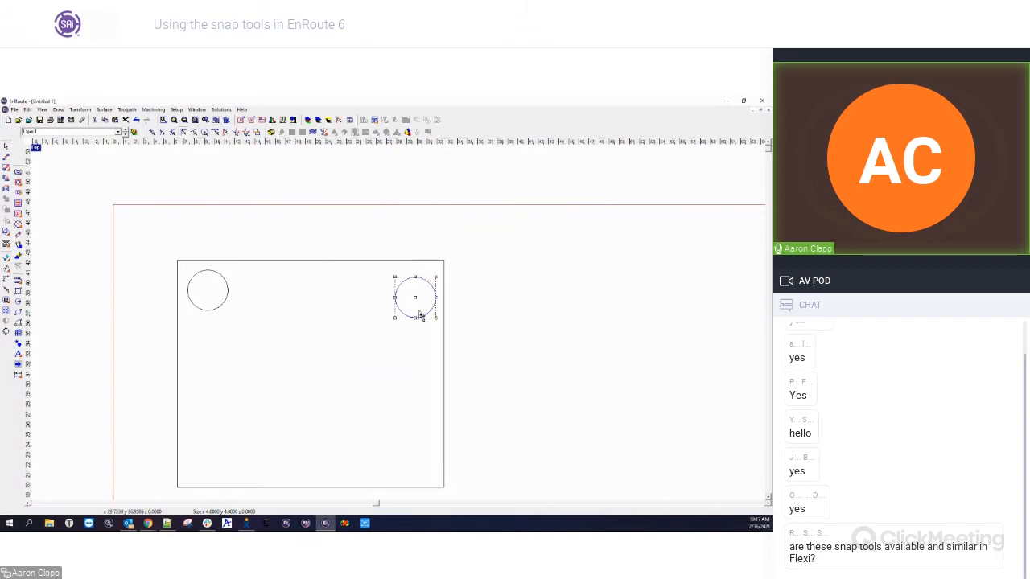
{"action": "mouse_move", "coordinate": [416, 302]}
{"action": "left_mouse_down"}
{"action": "mouse_move", "coordinate": [389, 329]}
{"action": "mouse_move", "coordinate": [443, 265]}
{"action": "mouse_move", "coordinate": [409, 301]}
{"action": "left_mouse_up"}
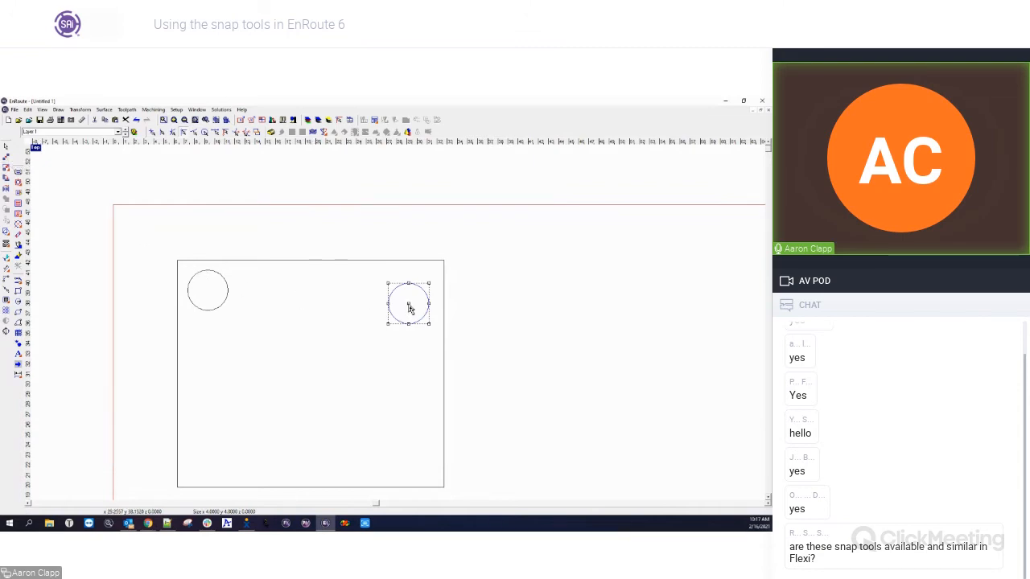
{"action": "left_click_drag", "start_coordinate": [409, 308], "coordinate": [443, 260]}
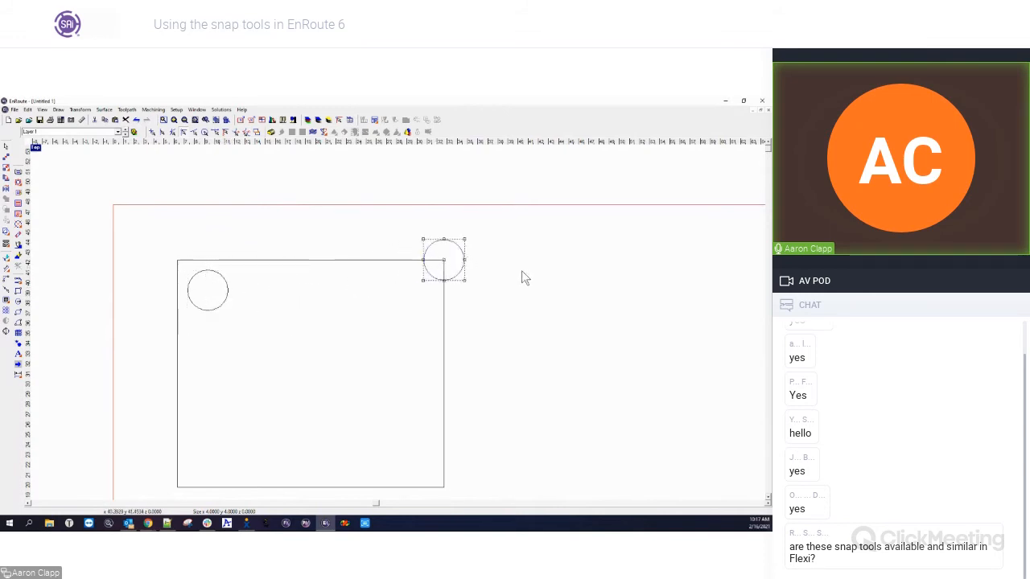
{"action": "right_click", "coordinate": [501, 275]}
{"action": "left_click", "coordinate": [486, 264]}
{"action": "scroll", "coordinate": [455, 276], "scroll_direction": "up", "scroll_amount": 3}
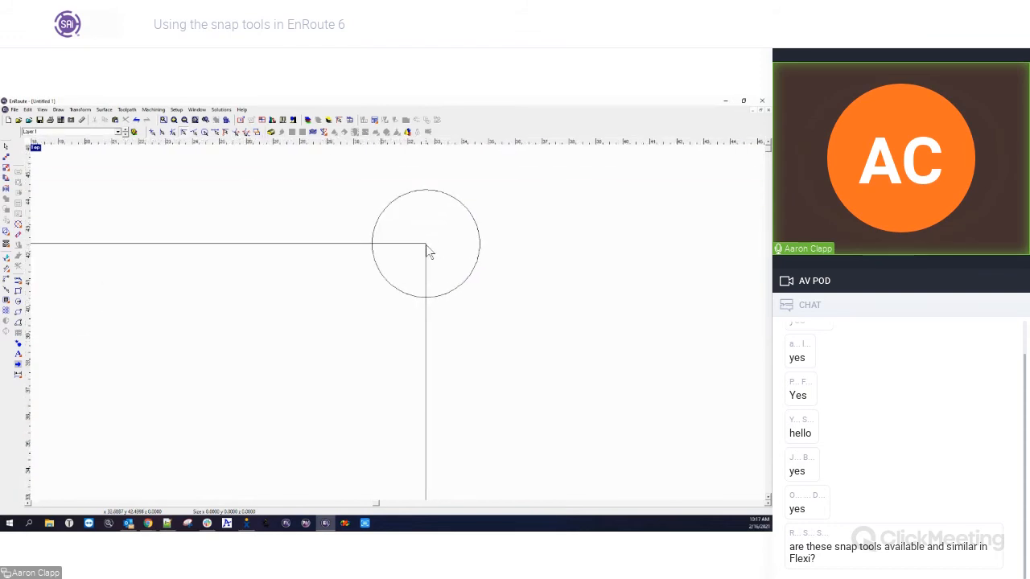
Step: Move the upper-right corner circle by -3 in X and -3 in Y
{"action": "left_click", "coordinate": [463, 209]}
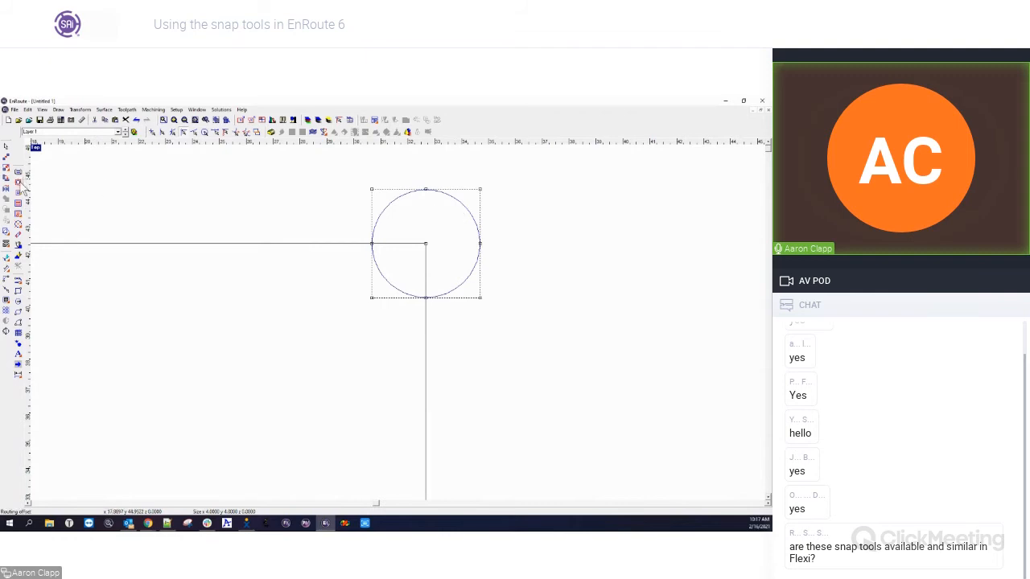
{"action": "left_click", "coordinate": [19, 184]}
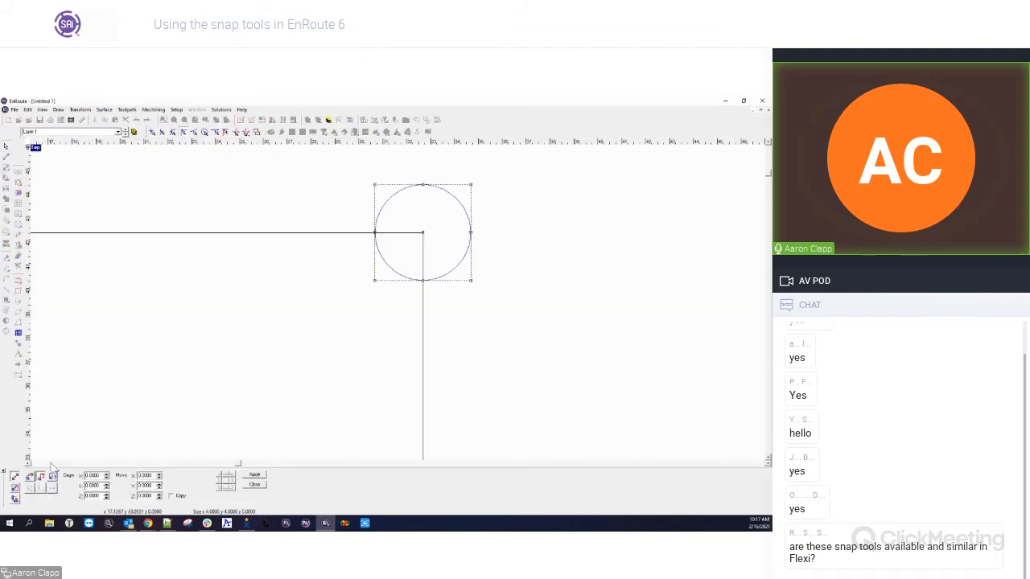
{"action": "double_click", "coordinate": [148, 474]}
{"action": "key", "text": "Tab"}
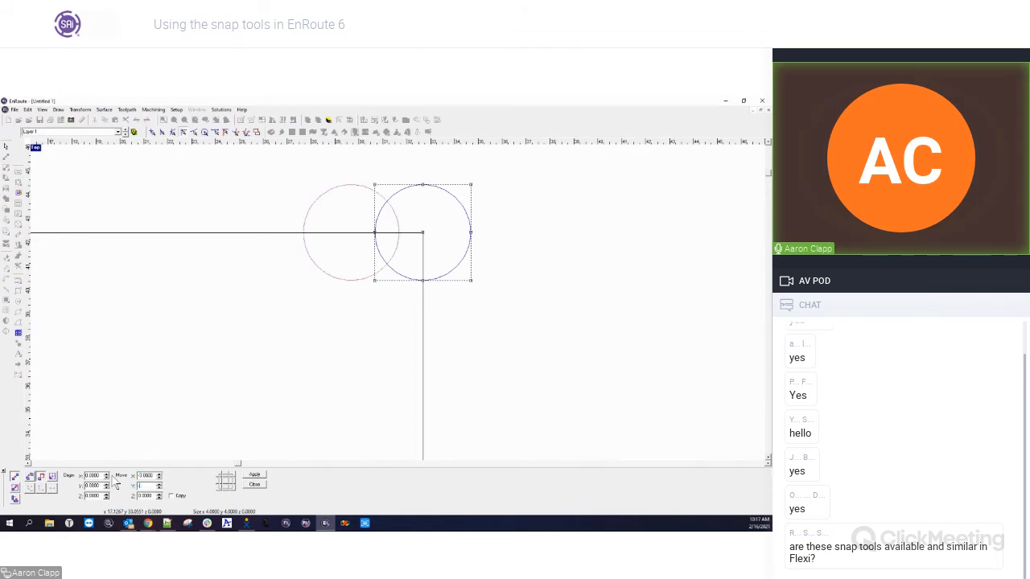
{"action": "type", "text": "-3"}
{"action": "key", "text": "Tab"}
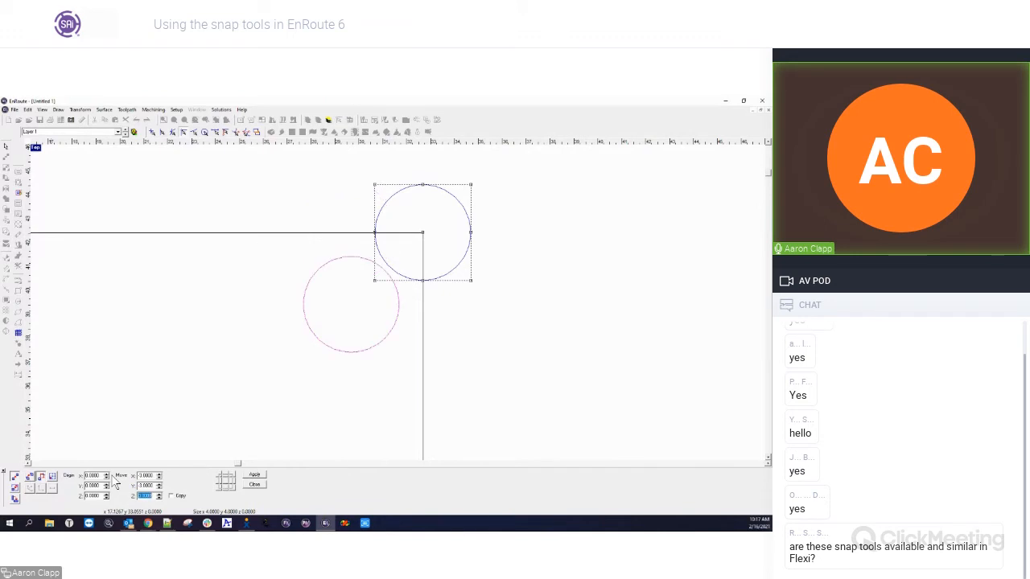
{"action": "left_click", "coordinate": [256, 474]}
{"action": "left_click", "coordinate": [256, 485]}
{"action": "scroll", "coordinate": [495, 225], "scroll_direction": "down", "scroll_amount": 5}
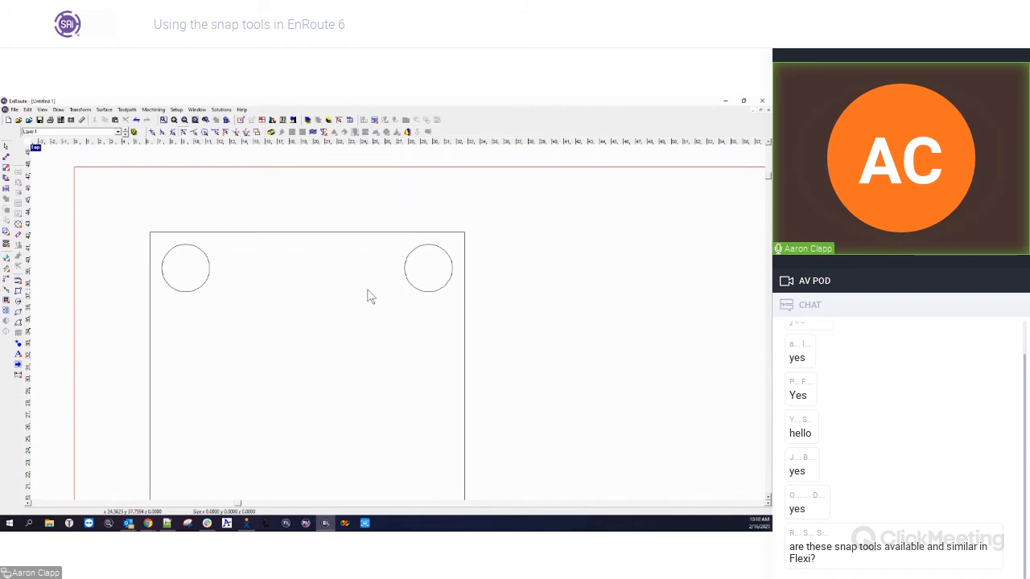
Step: Measure the distance from the upper-left circle's centre to the rectangle's top edge, snapping to the arc centre and nearby contour
{"action": "left_click", "coordinate": [82, 120]}
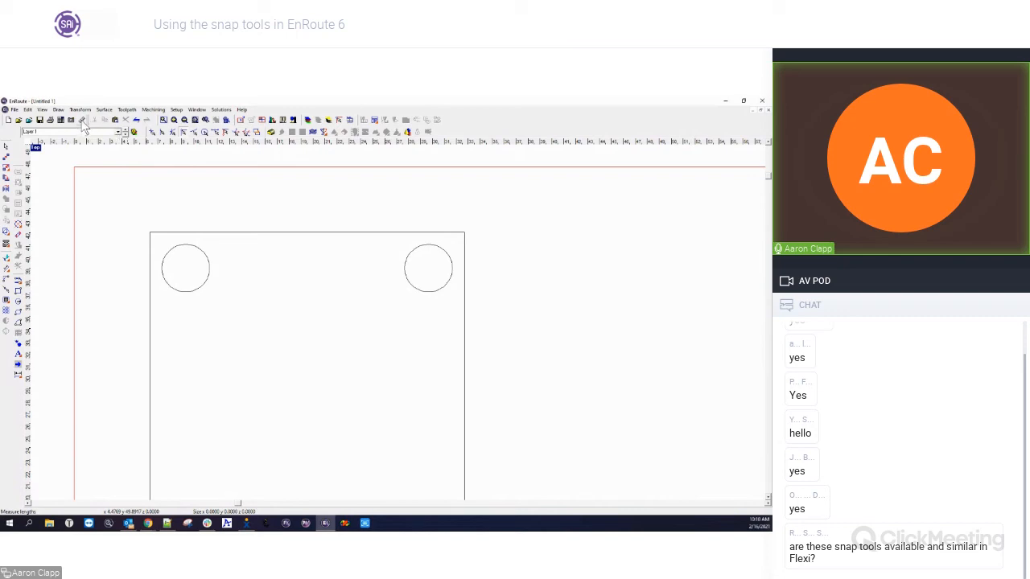
{"action": "scroll", "coordinate": [172, 237], "scroll_direction": "up", "scroll_amount": 3}
{"action": "scroll", "coordinate": [280, 205], "scroll_direction": "up", "scroll_amount": 2}
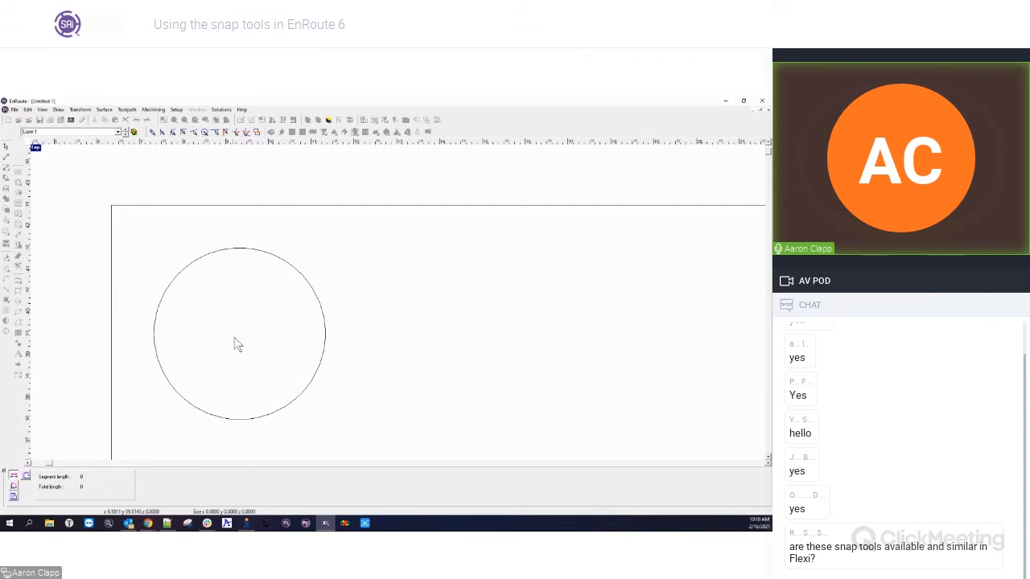
{"action": "left_click", "coordinate": [205, 132]}
{"action": "left_click", "coordinate": [241, 254]}
{"action": "left_click", "coordinate": [200, 134]}
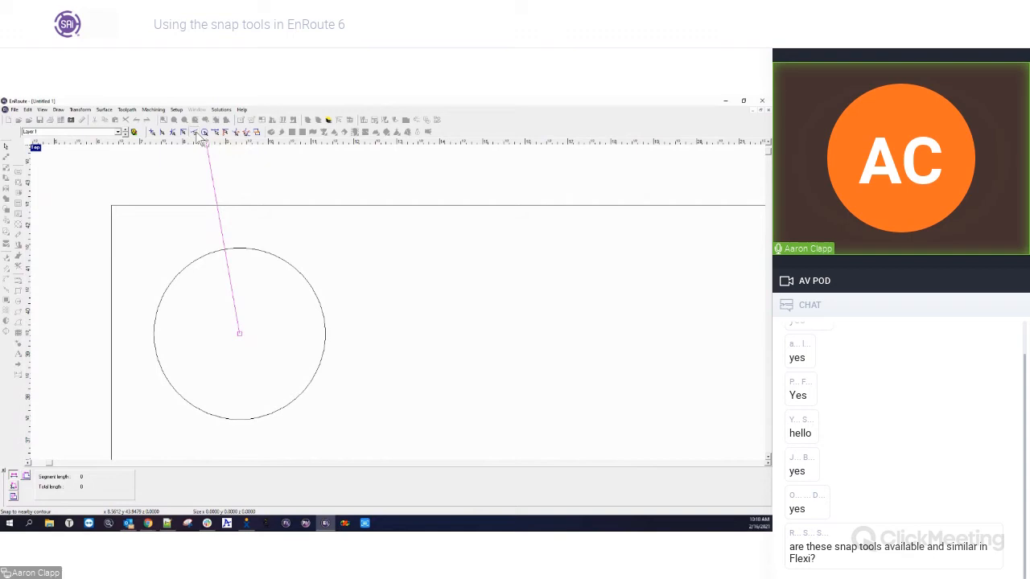
{"action": "left_click", "coordinate": [231, 206]}
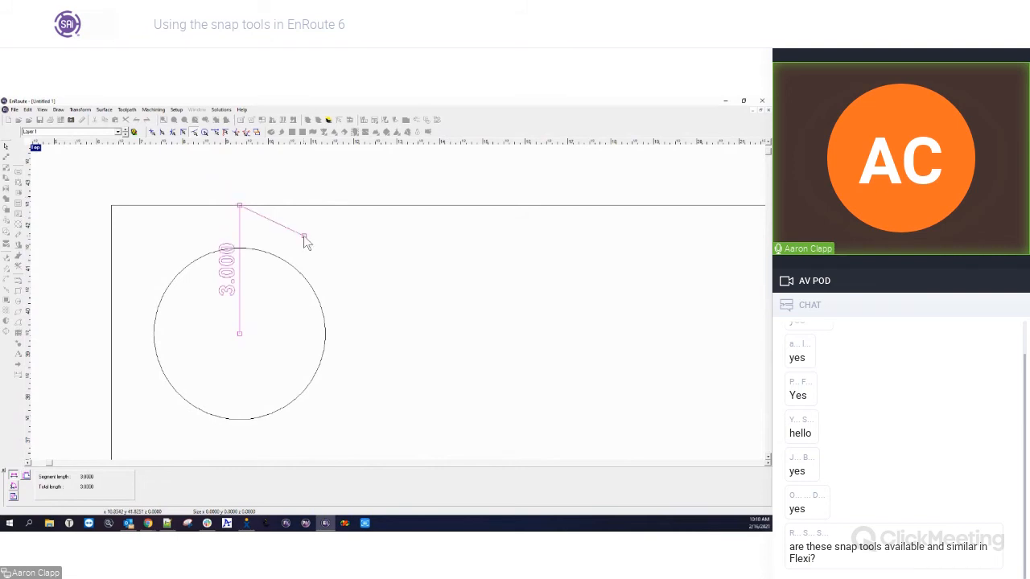
{"action": "key", "text": "Escape"}
{"action": "key", "text": "Escape"}
Step: Measure the distance from the upper-left circle's centre to the rectangle's left edge and leave the measuring tool
{"action": "left_click", "coordinate": [204, 132]}
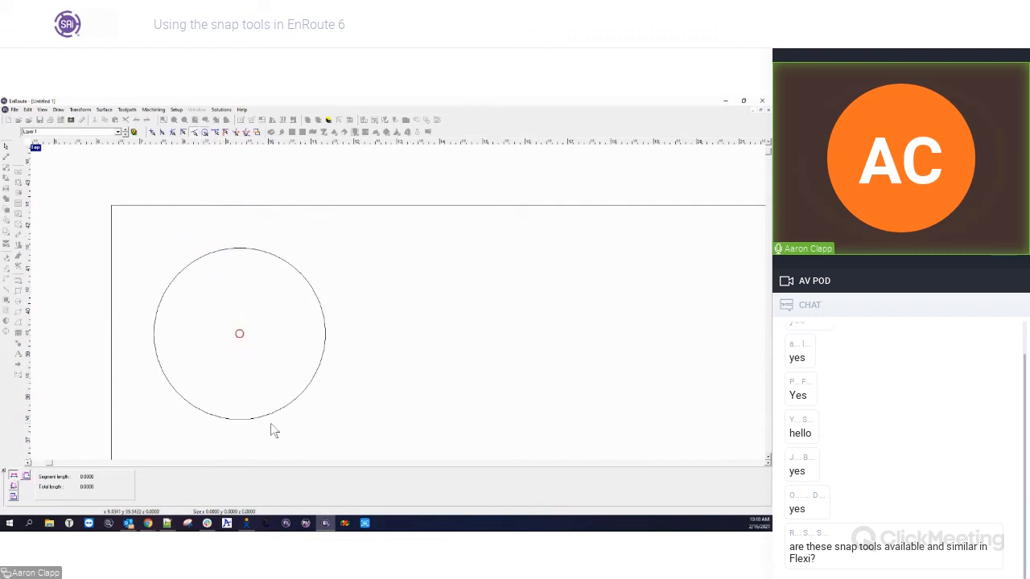
{"action": "left_click", "coordinate": [282, 264]}
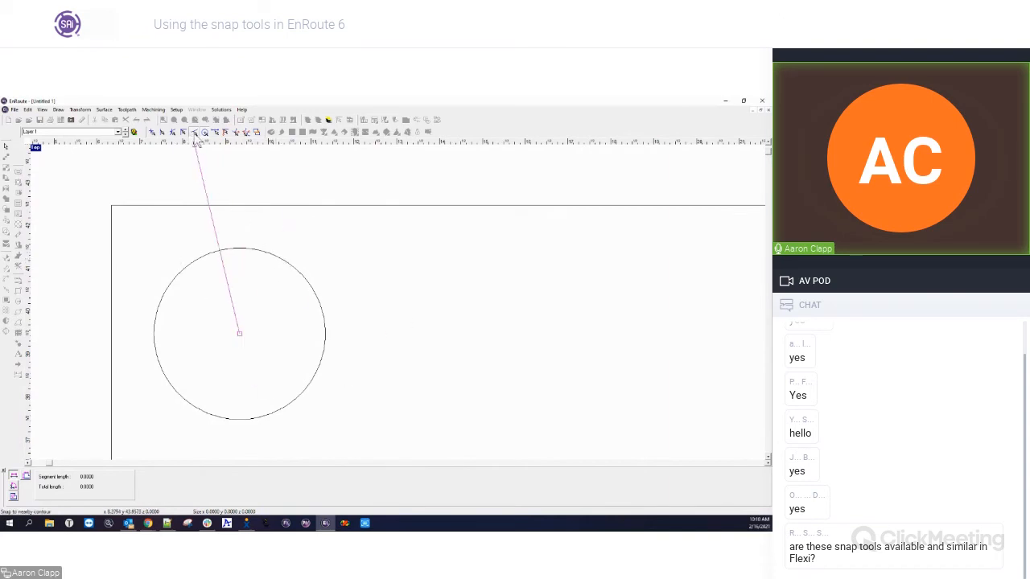
{"action": "left_click", "coordinate": [112, 338]}
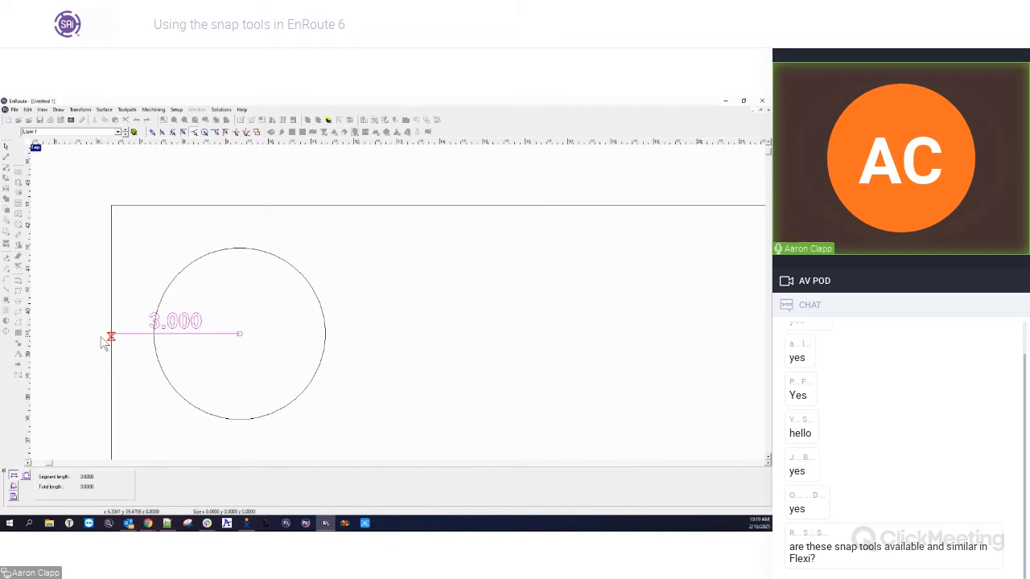
{"action": "left_click", "coordinate": [125, 292]}
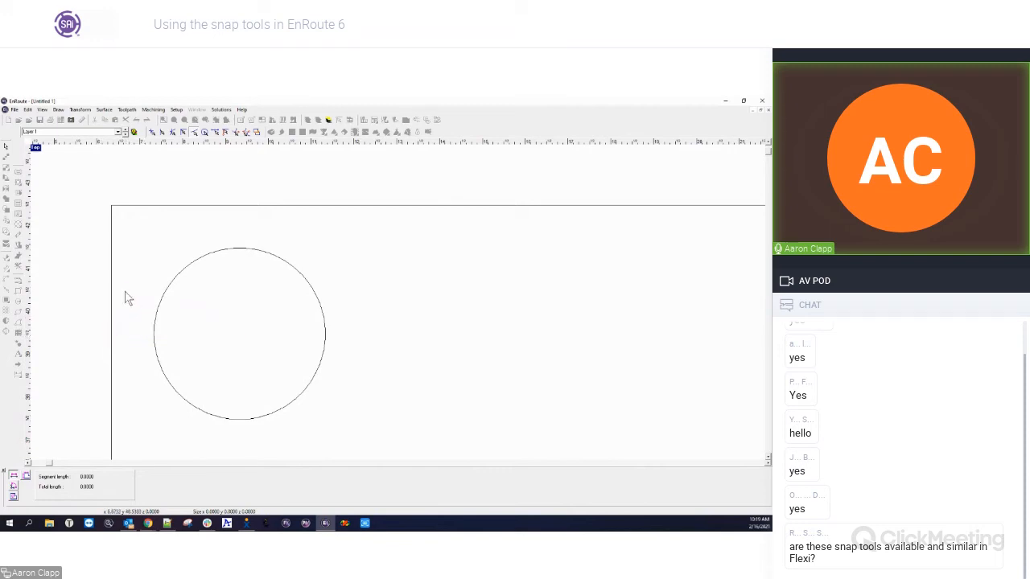
{"action": "right_click", "coordinate": [117, 372]}
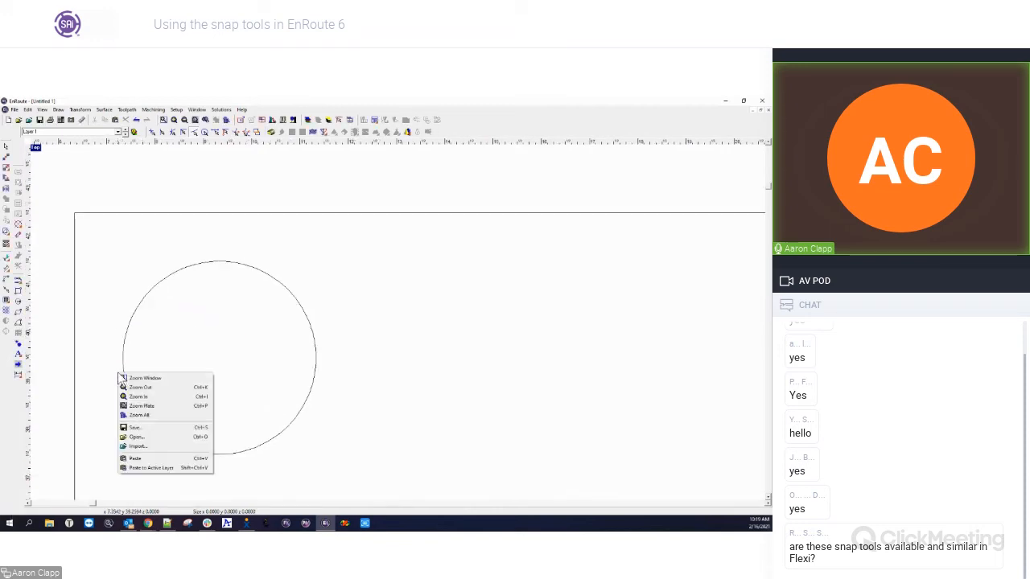
{"action": "left_click", "coordinate": [116, 322]}
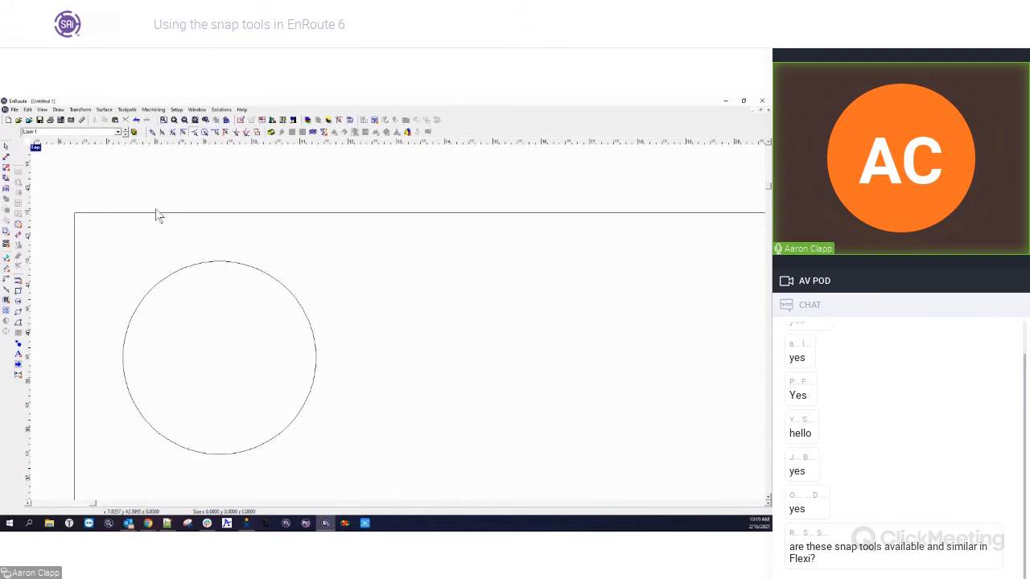
Step: Add a dimension between the rectangle's upper-right and lower-left corners, placed outside its upper-left side
{"action": "scroll", "coordinate": [374, 269], "scroll_direction": "down", "scroll_amount": 1}
{"action": "scroll", "coordinate": [250, 214], "scroll_direction": "down", "scroll_amount": 6}
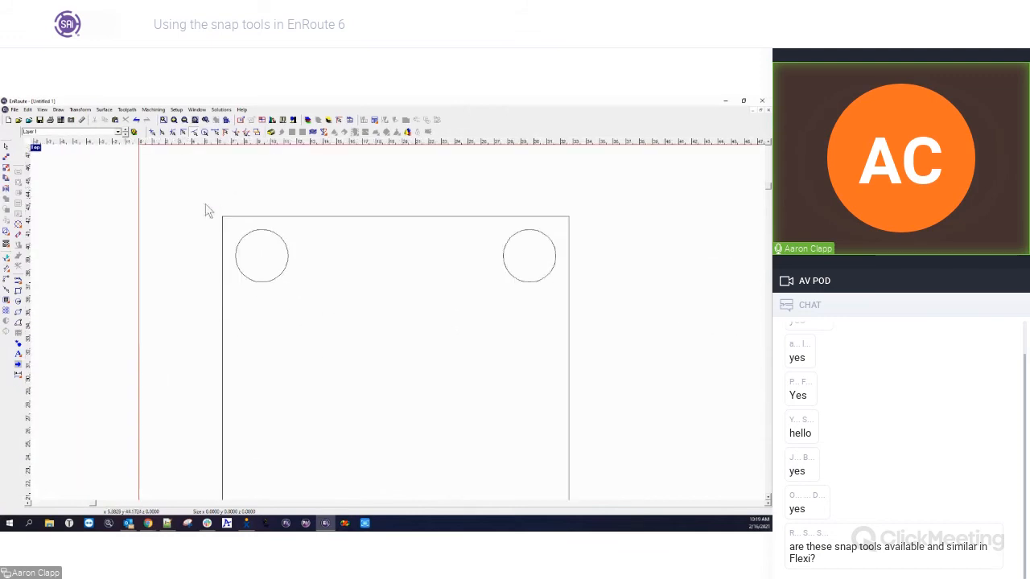
{"action": "scroll", "coordinate": [472, 258], "scroll_direction": "up", "scroll_amount": 1}
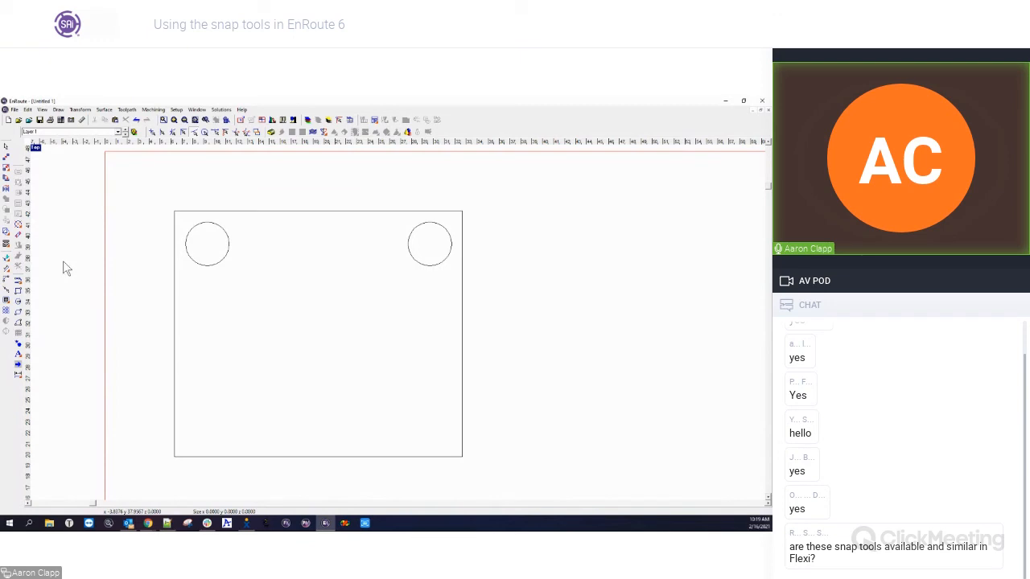
{"action": "left_click", "coordinate": [19, 367]}
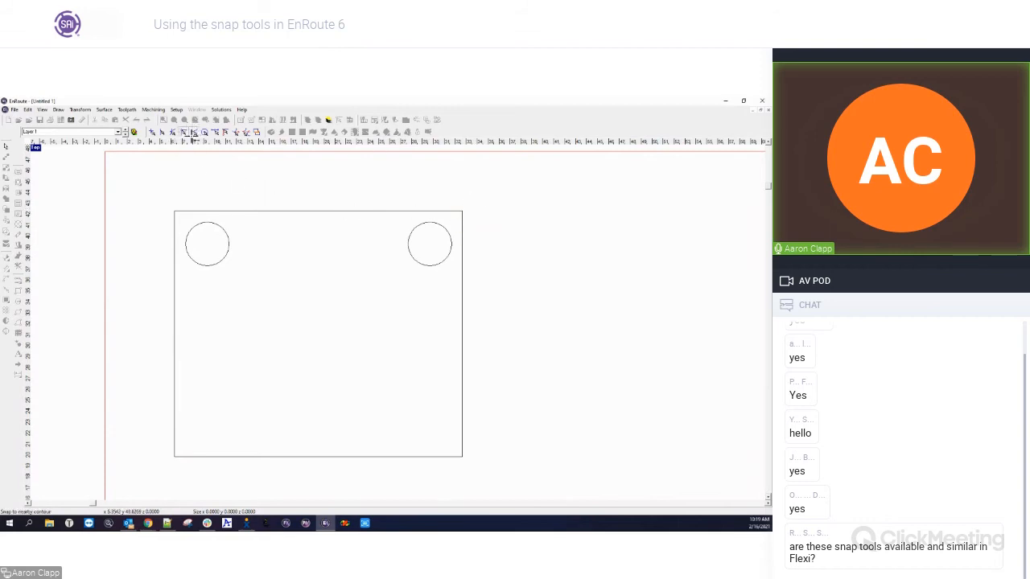
{"action": "mouse_move", "coordinate": [465, 213]}
{"action": "left_mouse_down"}
{"action": "mouse_move", "coordinate": [343, 340]}
{"action": "mouse_move", "coordinate": [198, 455]}
{"action": "mouse_move", "coordinate": [175, 456]}
{"action": "left_mouse_up"}
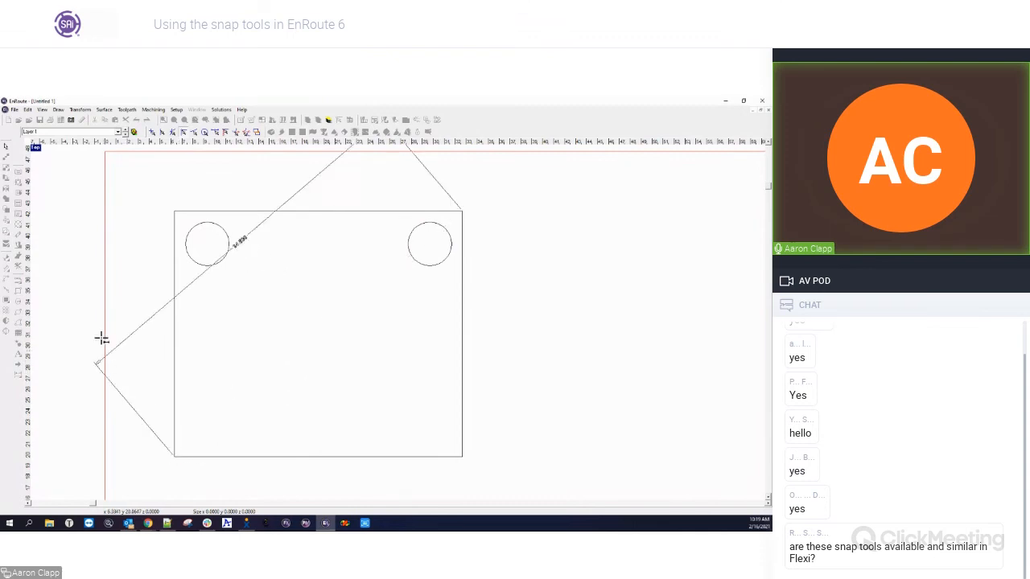
Step: Dimension the rectangle's right side between its upper and lower corners, placing the dimension outside the rectangle
{"action": "scroll", "coordinate": [195, 223], "scroll_direction": "up", "scroll_amount": 3}
{"action": "scroll", "coordinate": [183, 161], "scroll_direction": "down", "scroll_amount": 4}
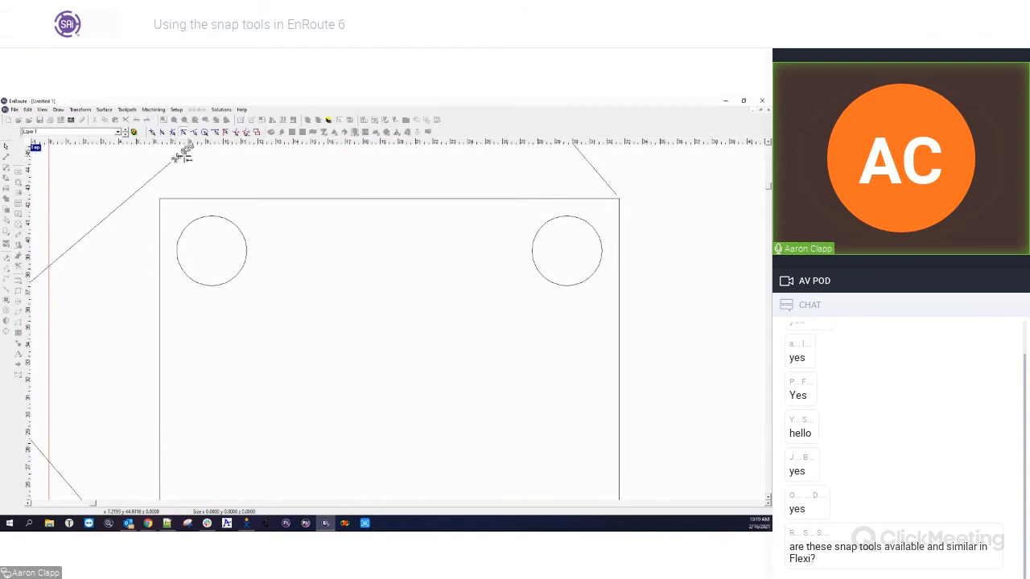
{"action": "scroll", "coordinate": [459, 188], "scroll_direction": "up", "scroll_amount": 5}
{"action": "scroll", "coordinate": [444, 191], "scroll_direction": "up", "scroll_amount": 4}
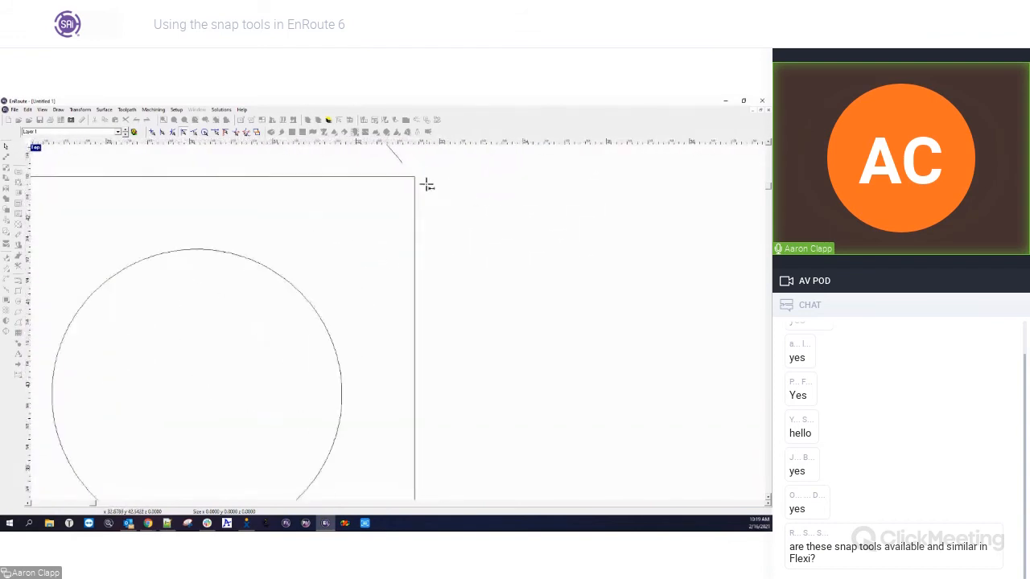
{"action": "scroll", "coordinate": [409, 174], "scroll_direction": "down", "scroll_amount": 5}
{"action": "left_click", "coordinate": [409, 177]}
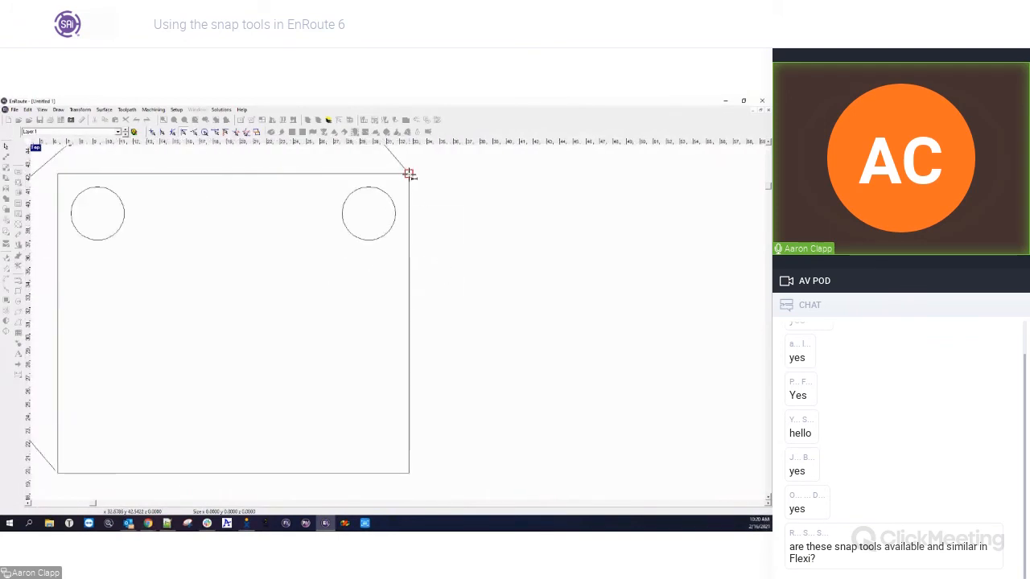
{"action": "left_click", "coordinate": [409, 476]}
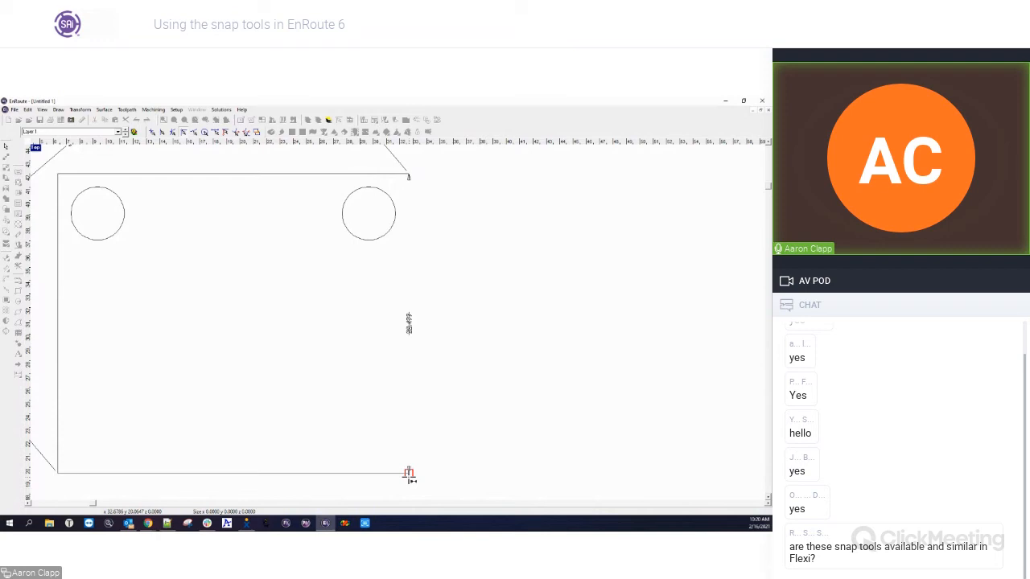
{"action": "left_click", "coordinate": [531, 439]}
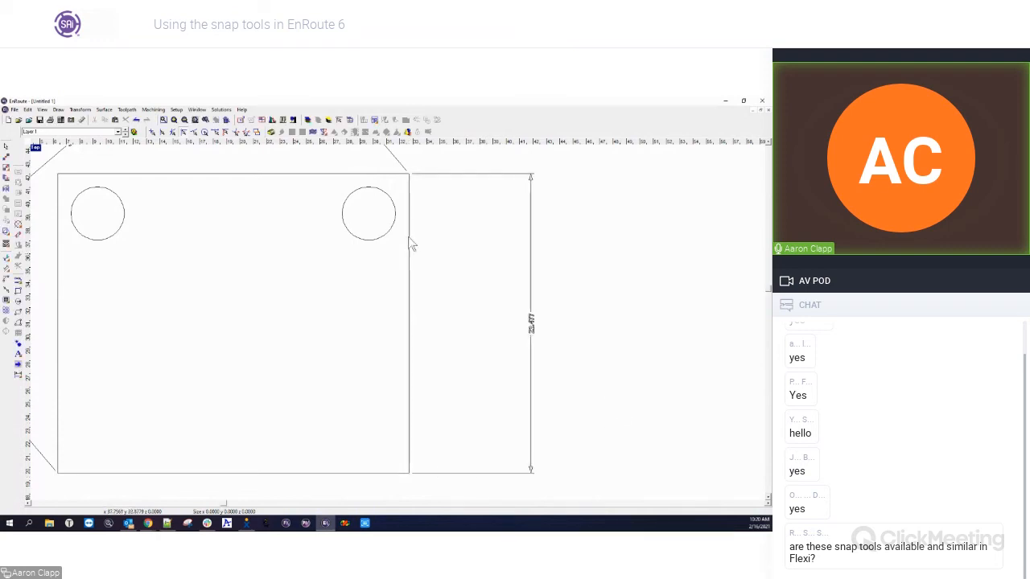
Step: Check the rectangle's width and height in the Precision Input Center and close it without changes
{"action": "left_click", "coordinate": [375, 175]}
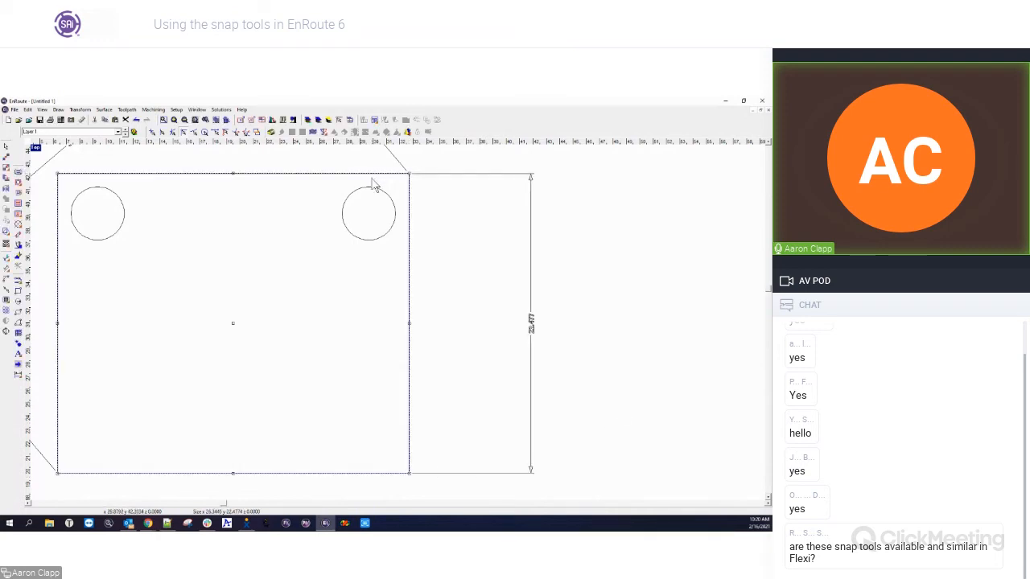
{"action": "left_click", "coordinate": [351, 120]}
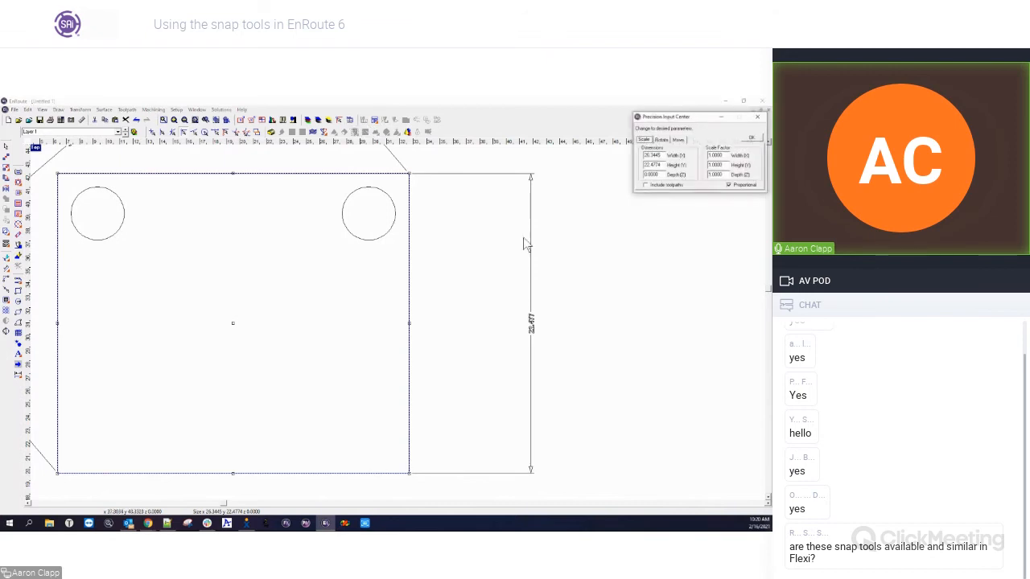
{"action": "left_click_drag", "start_coordinate": [695, 117], "coordinate": [631, 228]}
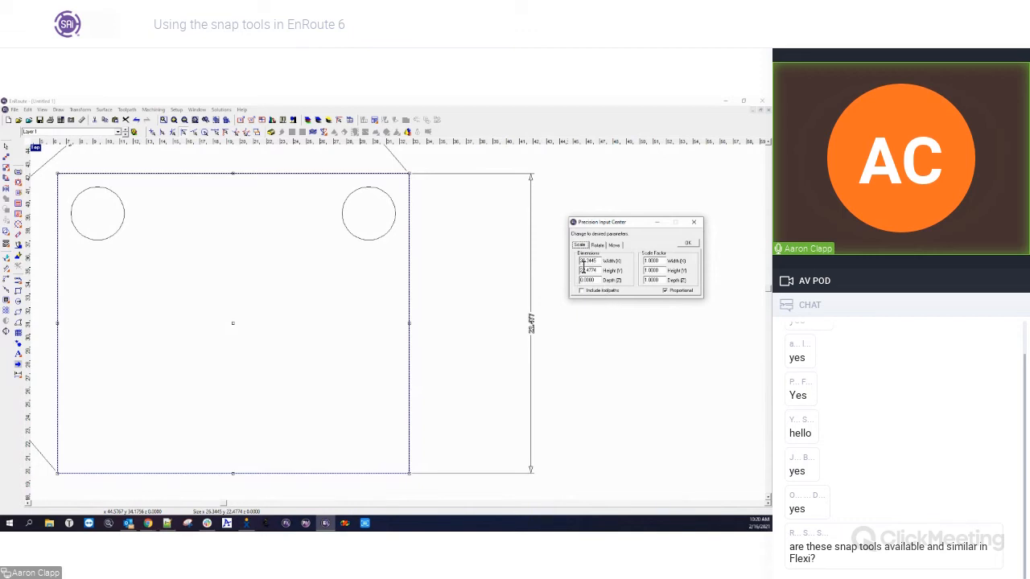
{"action": "left_click", "coordinate": [694, 222]}
{"action": "left_click", "coordinate": [428, 285]}
Step: Add a radius dimension to the upper-right circle by snapping from its centre to its contour
{"action": "scroll", "coordinate": [385, 196], "scroll_direction": "up", "scroll_amount": 4}
{"action": "left_click", "coordinate": [383, 189]}
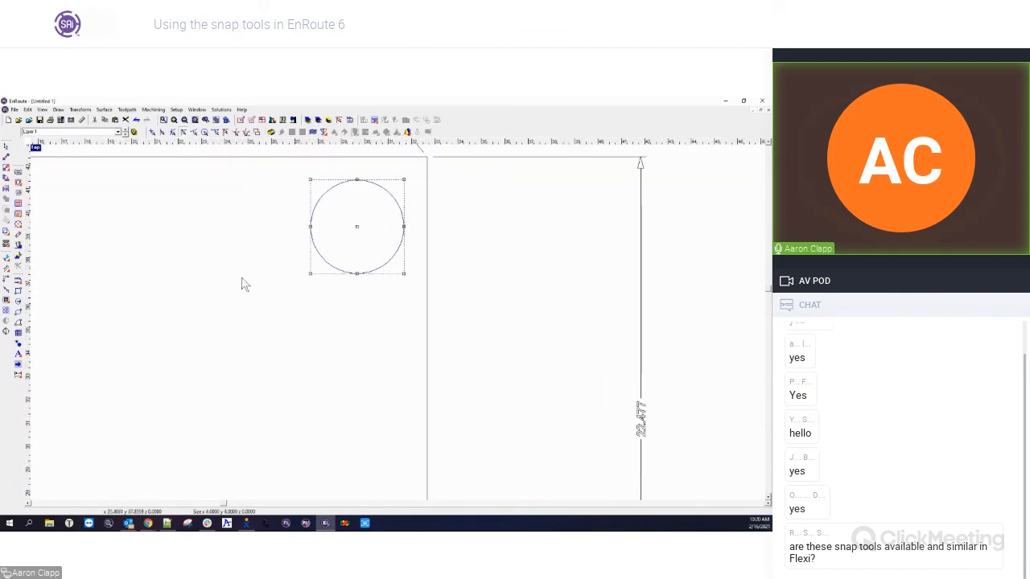
{"action": "left_click", "coordinate": [18, 374]}
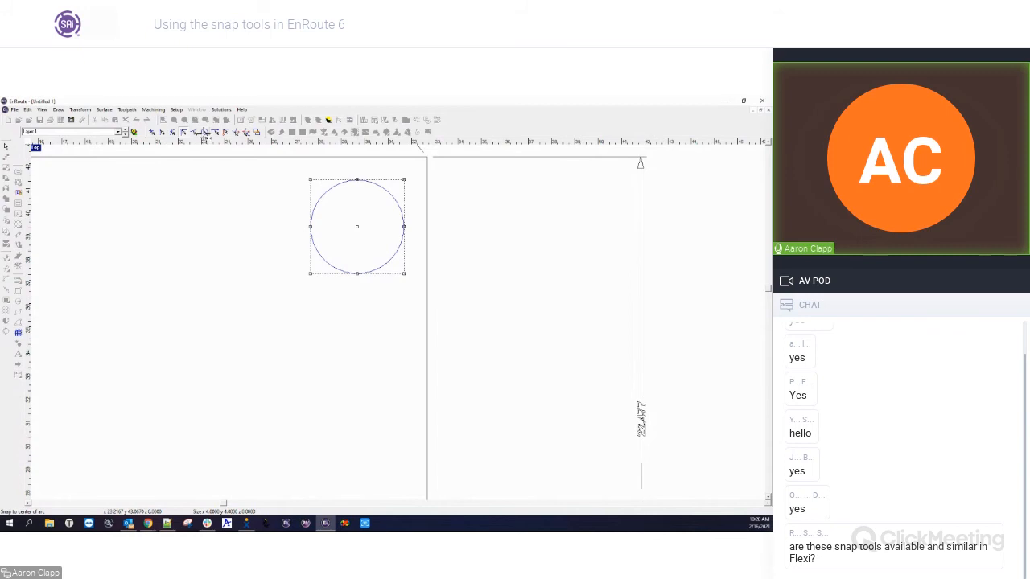
{"action": "left_click", "coordinate": [362, 181]}
{"action": "left_click", "coordinate": [194, 133]}
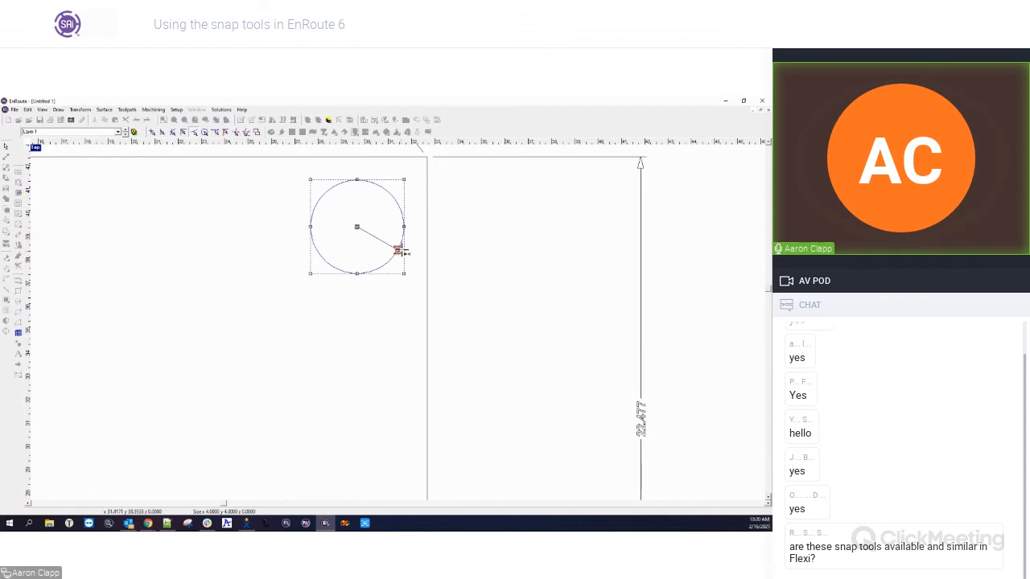
{"action": "left_click", "coordinate": [383, 193]}
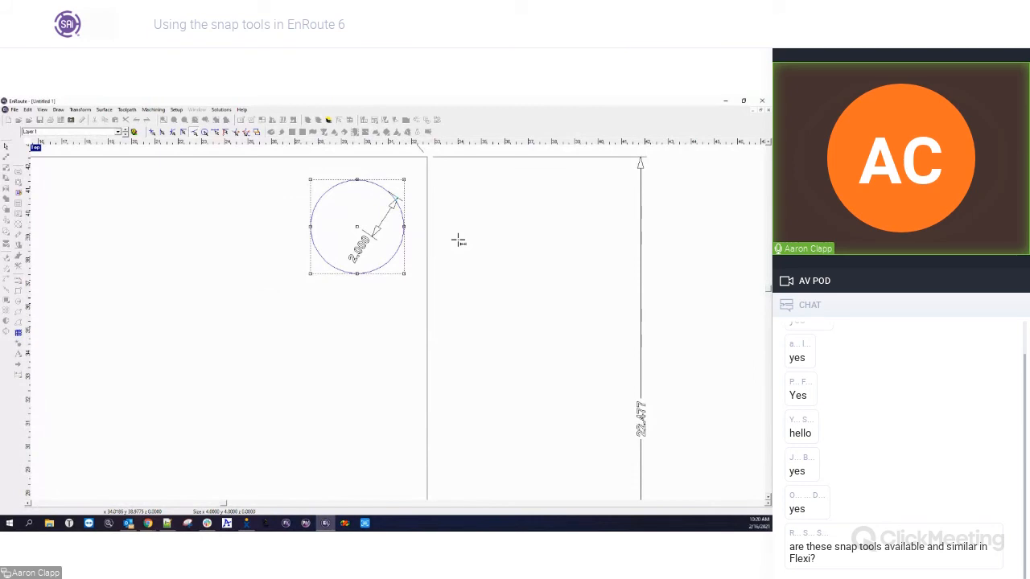
Step: Move the upper-left circle freehand to near the middle of the rectangle
{"action": "scroll", "coordinate": [459, 240], "scroll_direction": "down", "scroll_amount": 2}
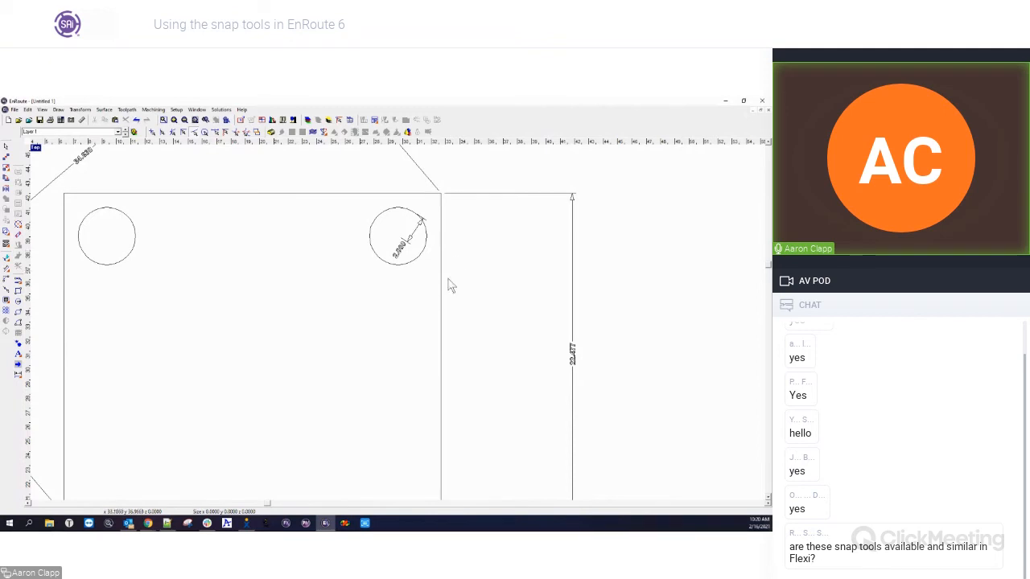
{"action": "scroll", "coordinate": [453, 280], "scroll_direction": "down", "scroll_amount": 3}
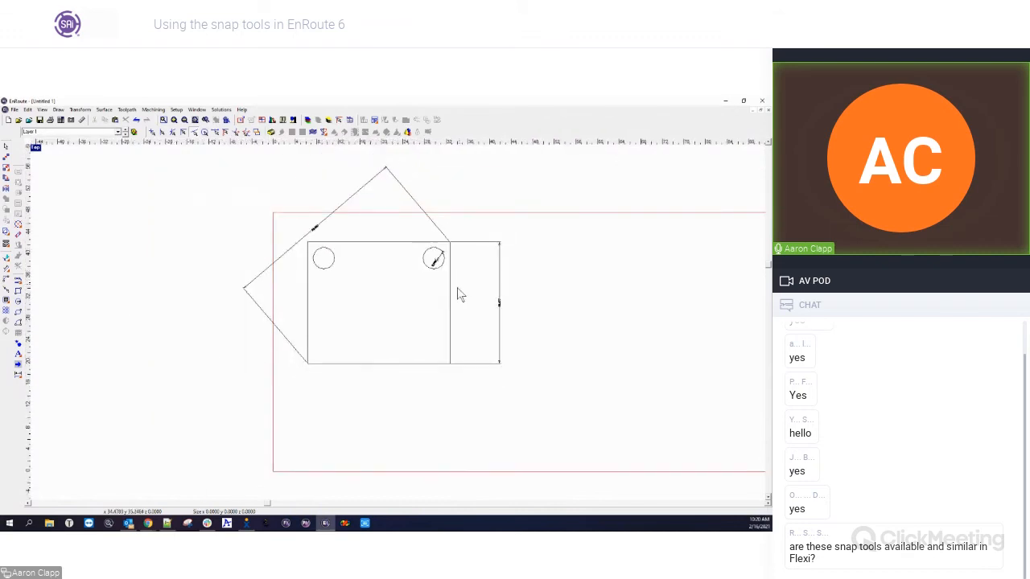
{"action": "left_click", "coordinate": [350, 243]}
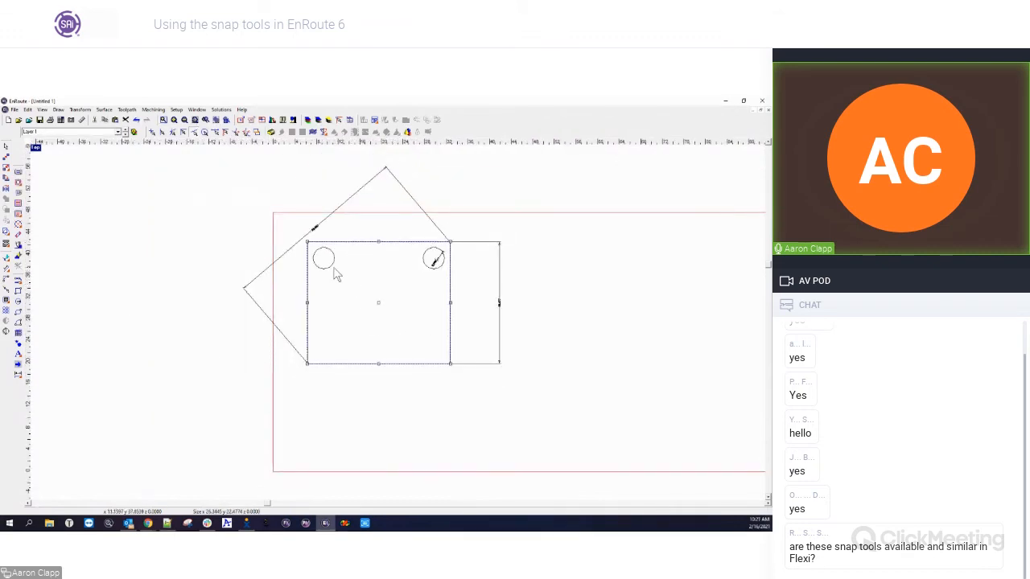
{"action": "left_click", "coordinate": [332, 264]}
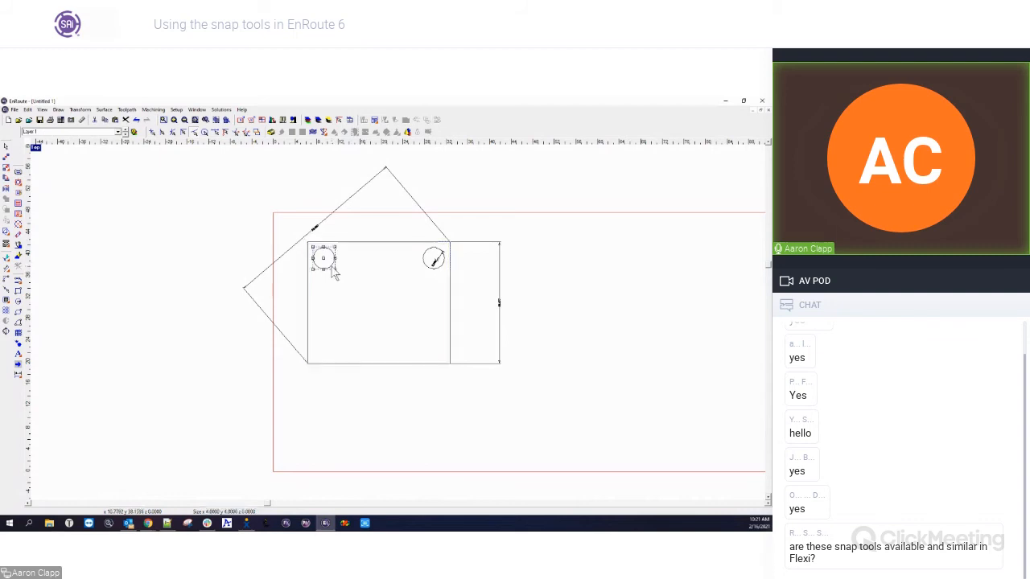
{"action": "left_click_drag", "start_coordinate": [326, 262], "coordinate": [388, 316]}
Step: Delete the diagonal and vertical dimensions and the upper-right circle with its radius dimension
{"action": "left_click", "coordinate": [344, 205]}
{"action": "key", "text": "Delete"}
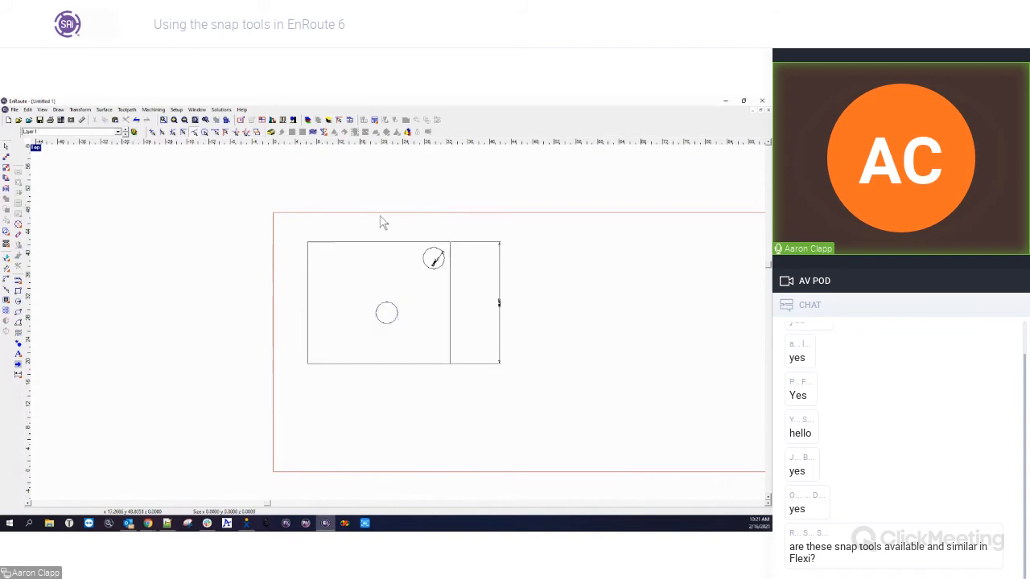
{"action": "left_click", "coordinate": [472, 250]}
{"action": "key", "text": "Delete"}
Step: Move the remaining circle to just above the middle of the rectangle's bottom edge
{"action": "left_click", "coordinate": [386, 314]}
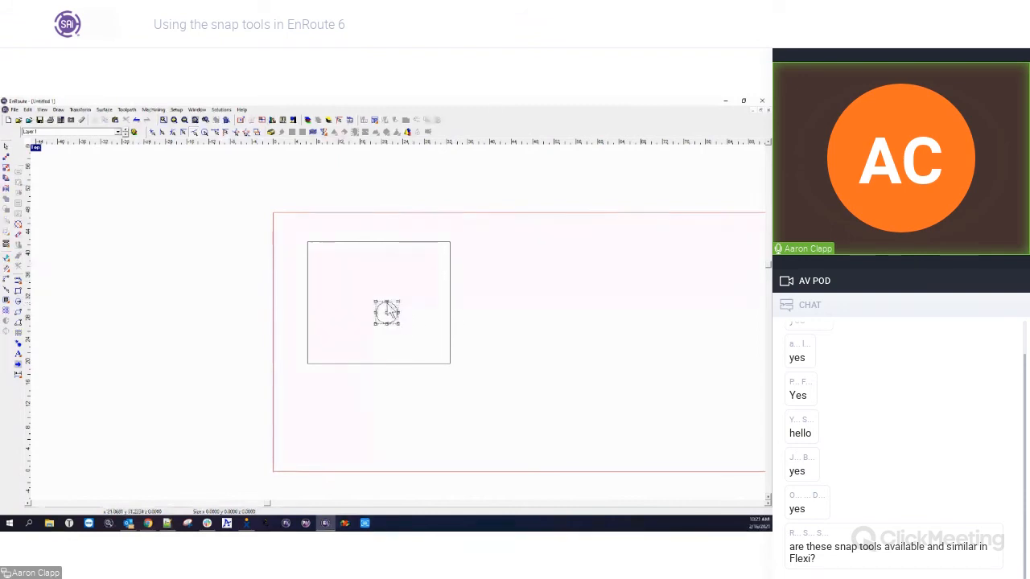
{"action": "left_click_drag", "start_coordinate": [386, 315], "coordinate": [367, 302]}
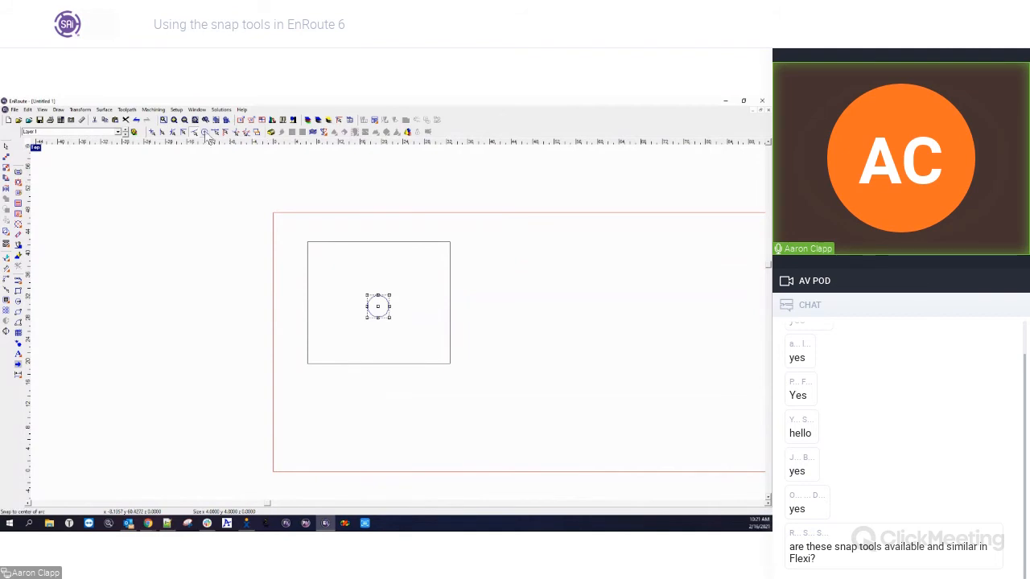
{"action": "left_click_drag", "start_coordinate": [377, 306], "coordinate": [378, 350]}
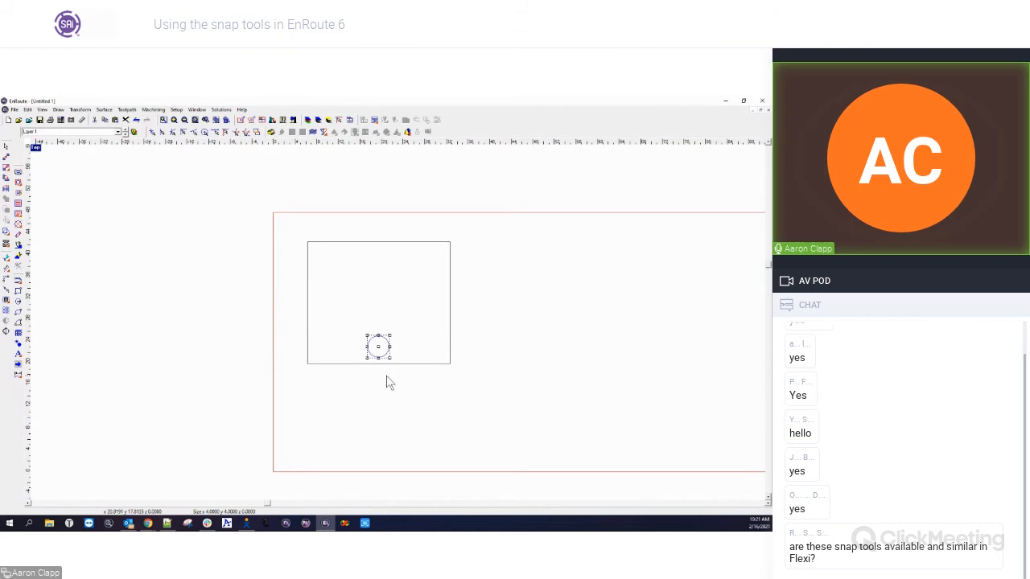
Step: Move the circle straight down by snapping its bottom point onto the rectangle's bottom edge
{"action": "left_click", "coordinate": [6, 158]}
{"action": "scroll", "coordinate": [402, 346], "scroll_direction": "up", "scroll_amount": 3}
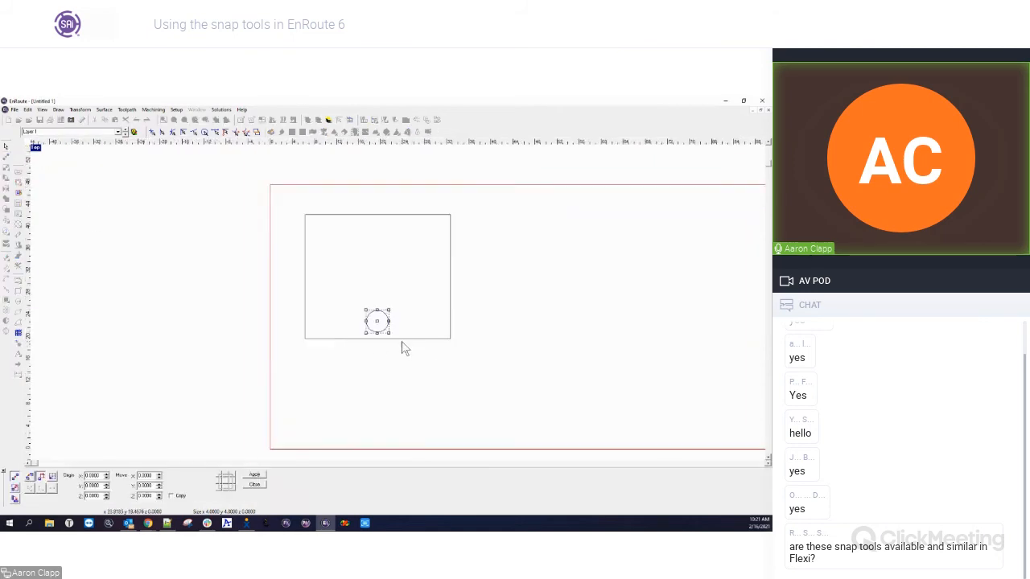
{"action": "scroll", "coordinate": [402, 344], "scroll_direction": "up", "scroll_amount": 3}
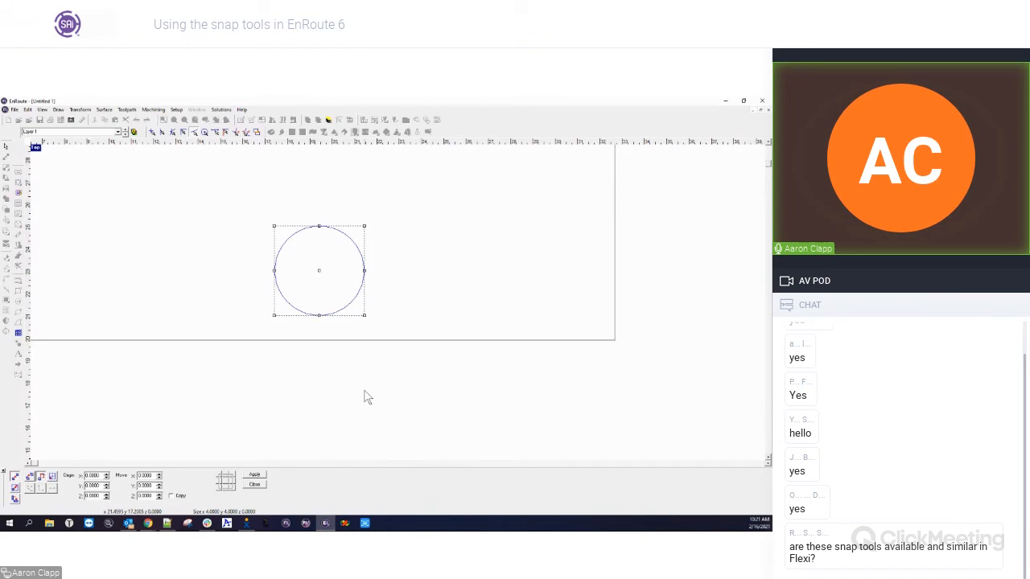
{"action": "left_click", "coordinate": [183, 134]}
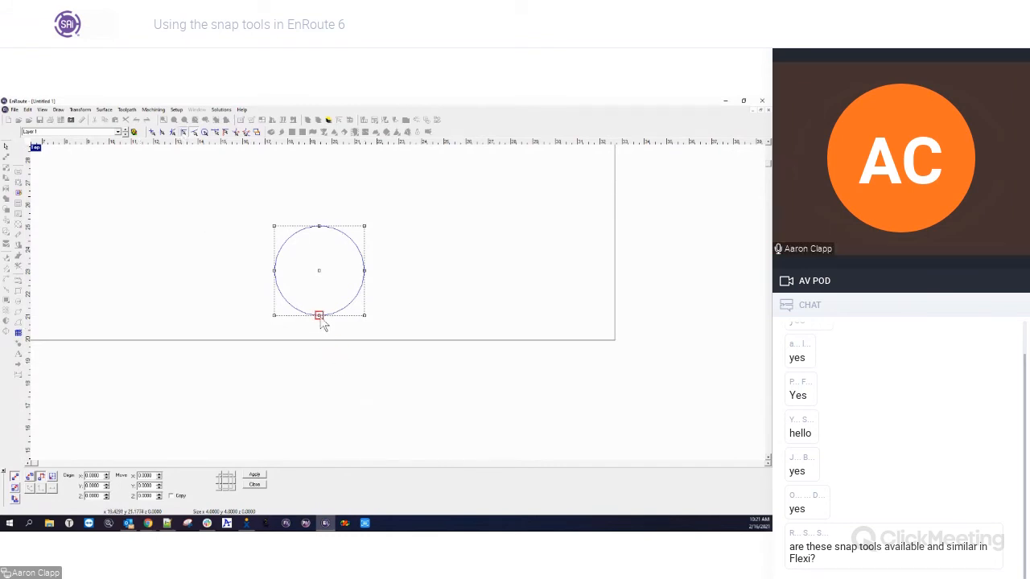
{"action": "left_click_drag", "start_coordinate": [320, 319], "coordinate": [252, 417]}
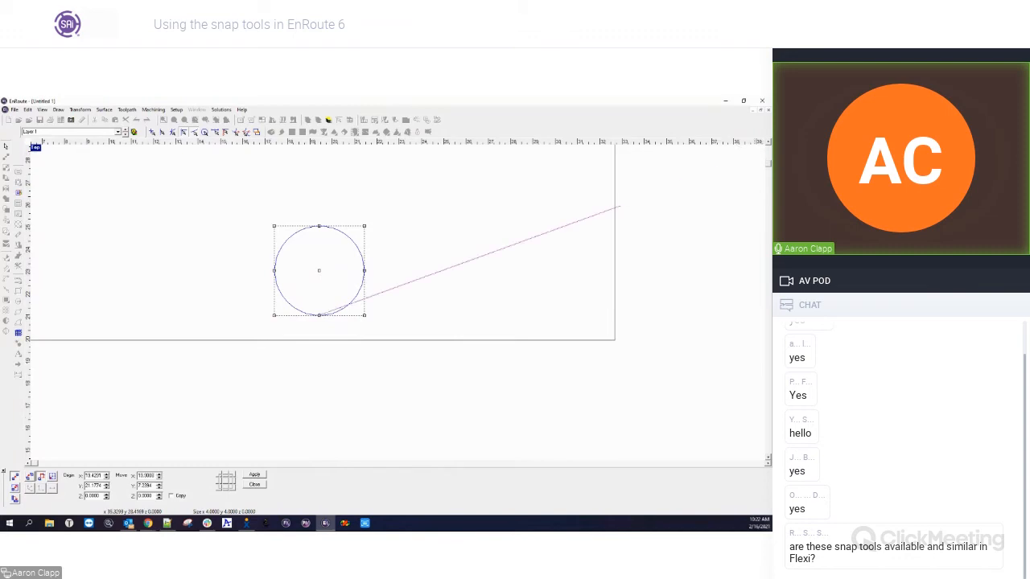
{"action": "key", "text": "Escape"}
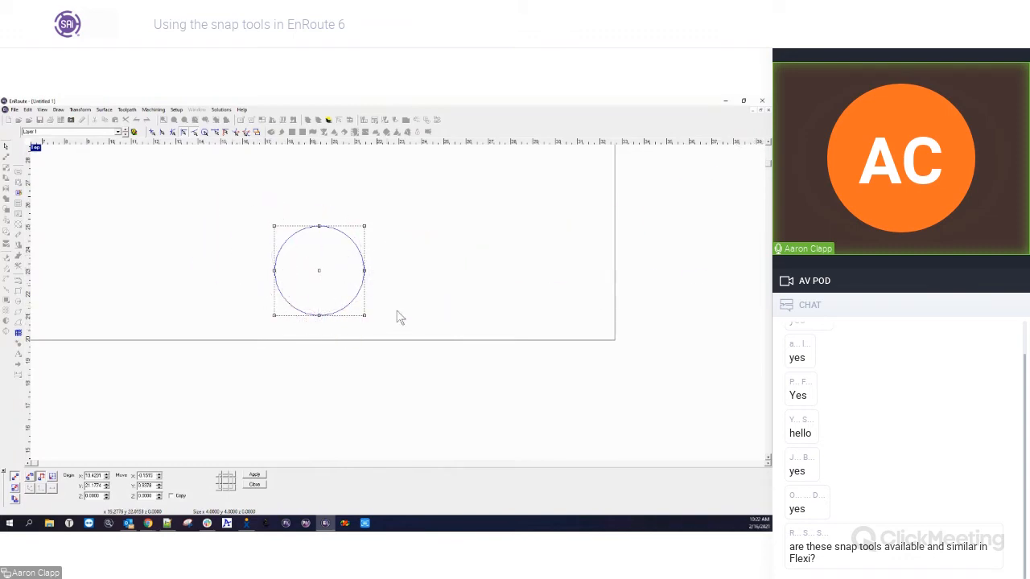
{"action": "left_click_drag", "start_coordinate": [320, 316], "coordinate": [319, 341]}
{"action": "left_click", "coordinate": [319, 372]}
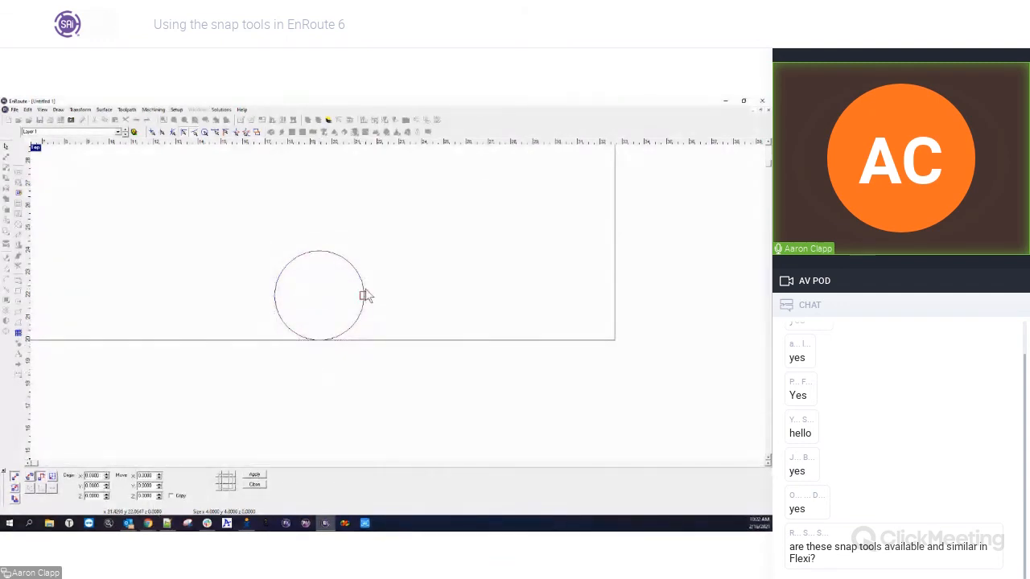
{"action": "left_click", "coordinate": [318, 380]}
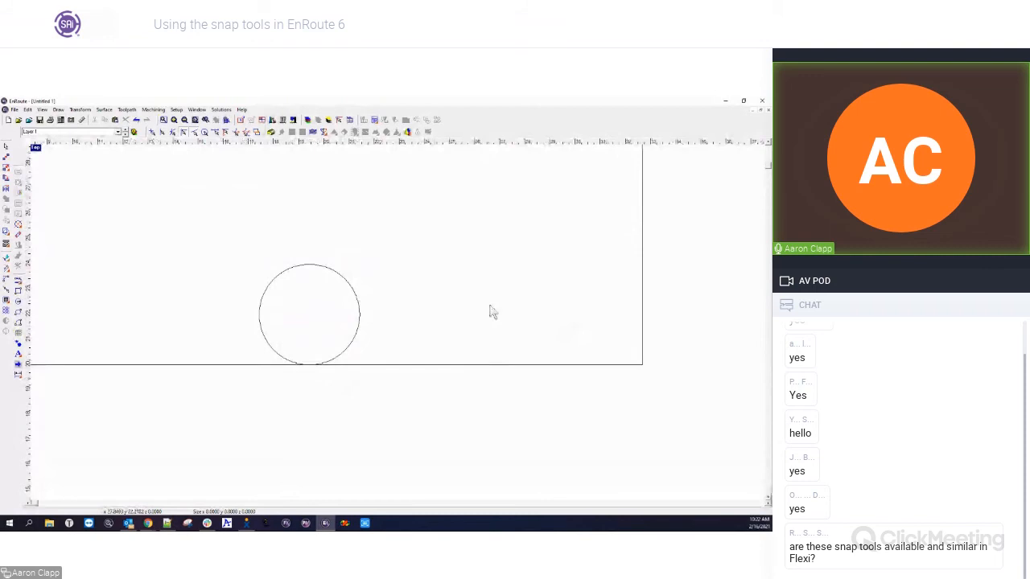
{"action": "scroll", "coordinate": [333, 318], "scroll_direction": "down", "scroll_amount": 5}
{"action": "left_click", "coordinate": [309, 319]}
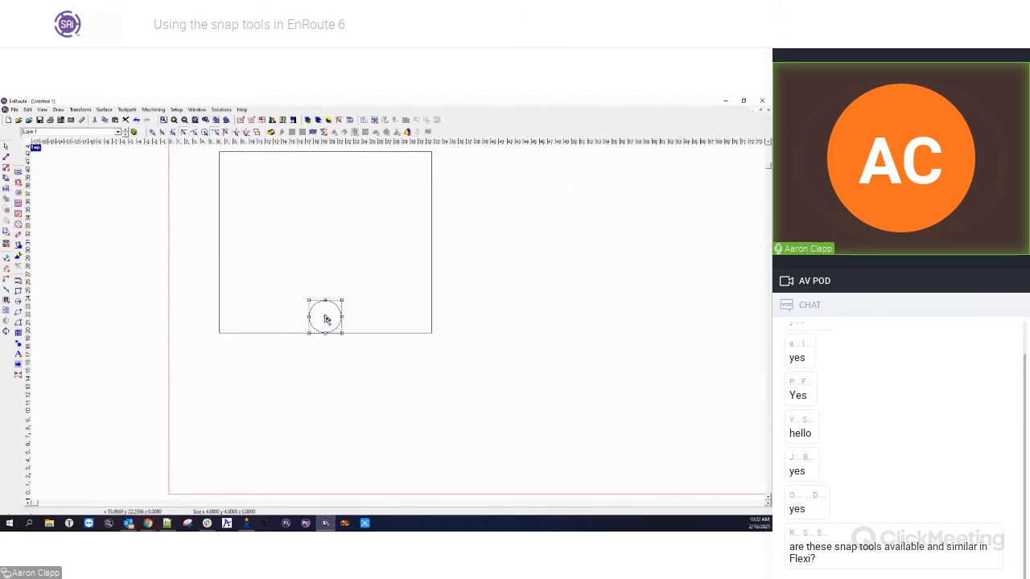
{"action": "mouse_move", "coordinate": [328, 317]}
{"action": "left_mouse_down"}
{"action": "mouse_move", "coordinate": [341, 294]}
{"action": "mouse_move", "coordinate": [329, 276]}
{"action": "mouse_move", "coordinate": [340, 285]}
{"action": "mouse_move", "coordinate": [338, 315]}
{"action": "left_mouse_up"}
{"action": "left_click", "coordinate": [7, 167]}
{"action": "left_click", "coordinate": [343, 352]}
{"action": "scroll", "coordinate": [341, 338], "scroll_direction": "up", "scroll_amount": 1}
{"action": "scroll", "coordinate": [341, 328], "scroll_direction": "up", "scroll_amount": 1}
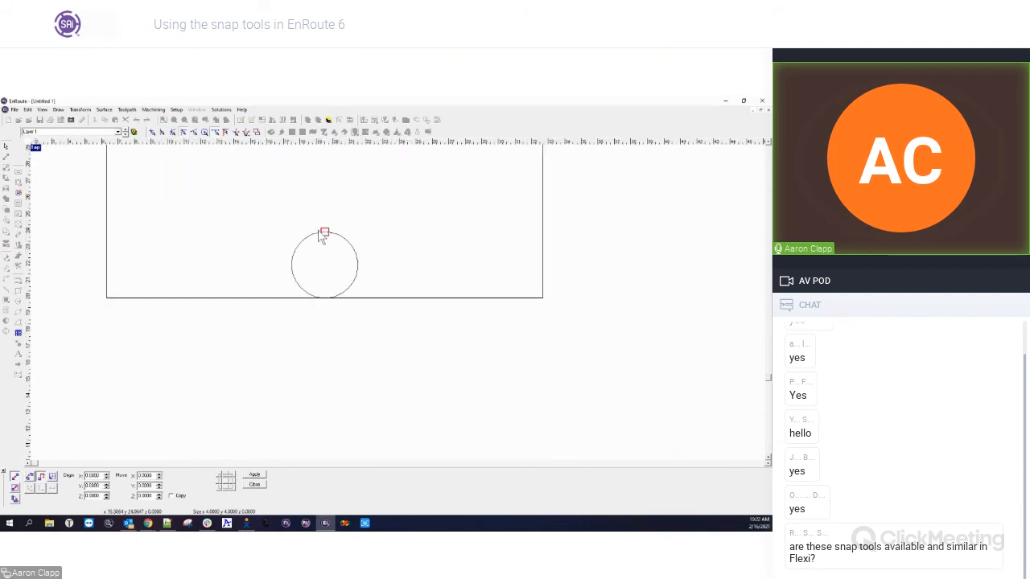
{"action": "right_click", "coordinate": [305, 277]}
{"action": "left_click", "coordinate": [318, 244]}
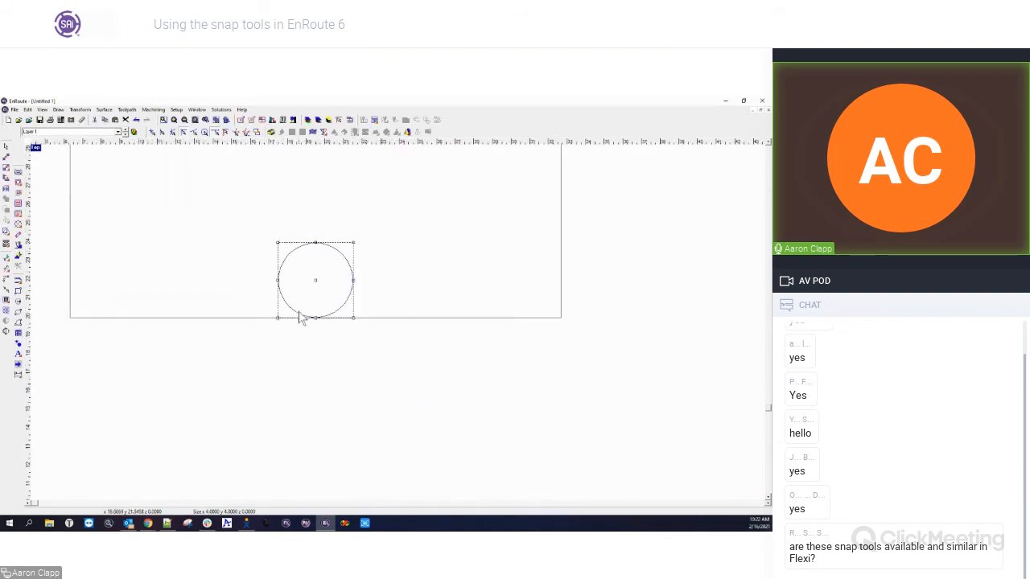
{"action": "scroll", "coordinate": [295, 356], "scroll_direction": "down", "scroll_amount": 6}
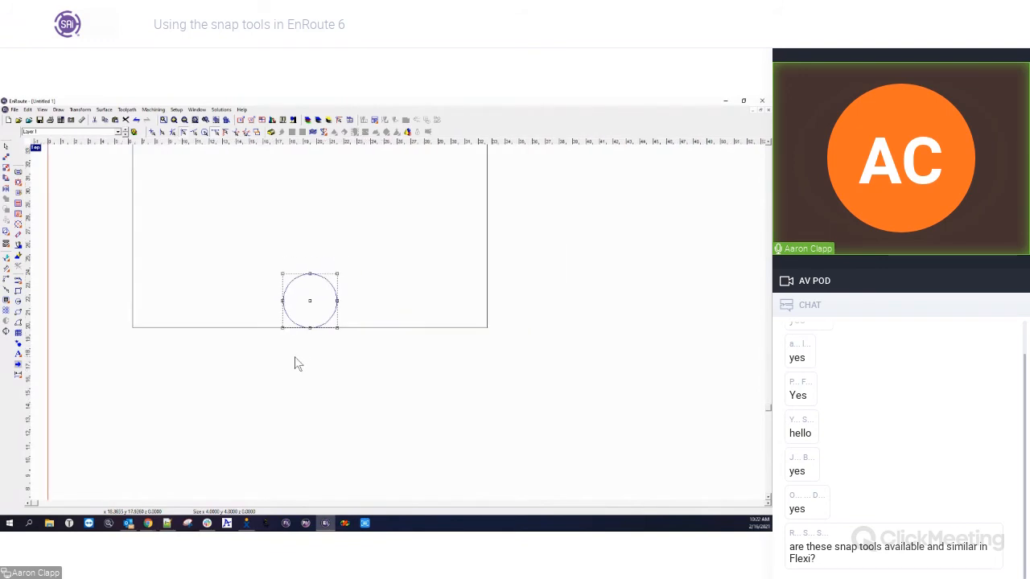
{"action": "left_click", "coordinate": [7, 159]}
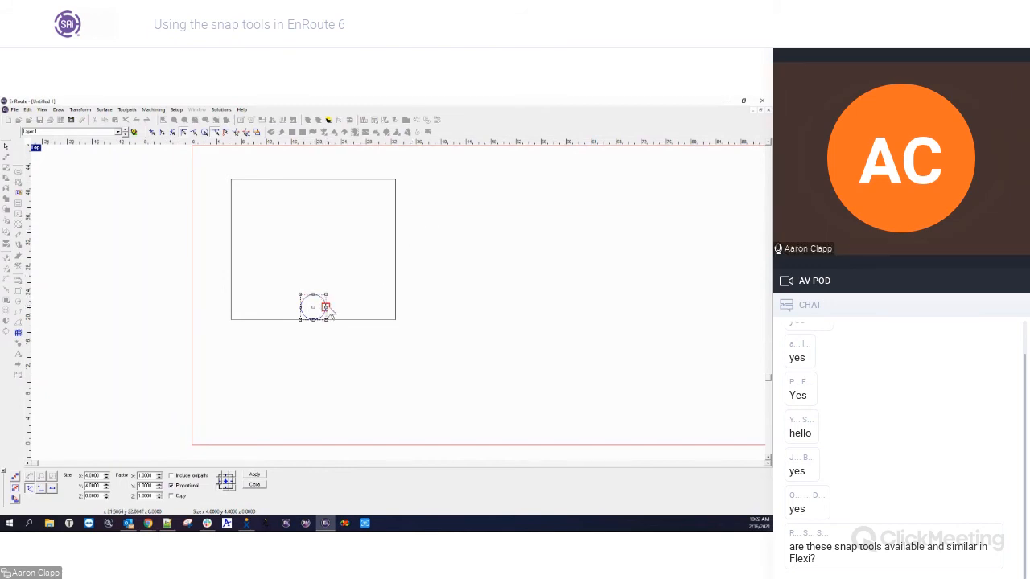
{"action": "left_click", "coordinate": [316, 311]}
{"action": "right_click", "coordinate": [324, 282]}
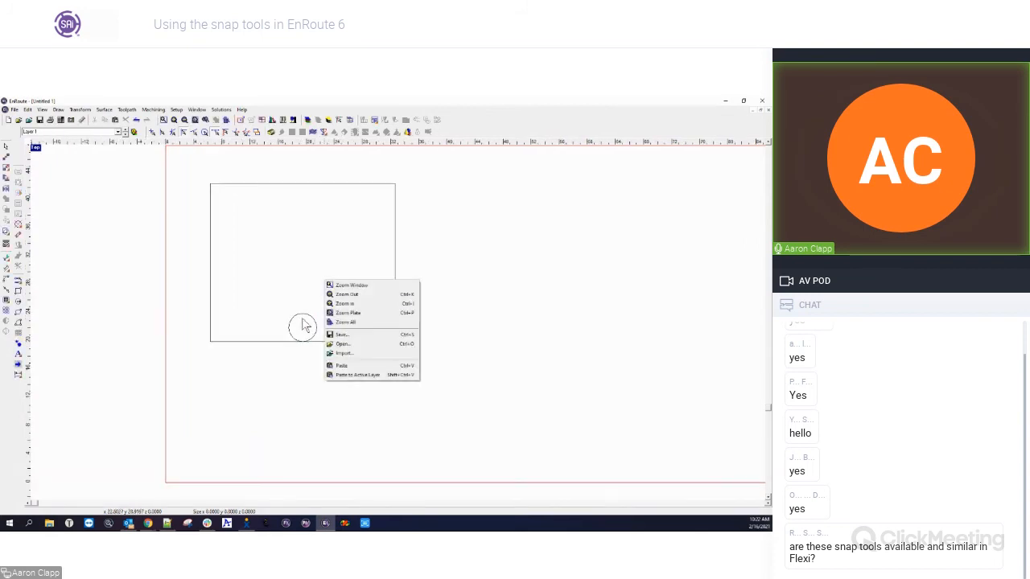
Step: Select the circle at the rectangle's bottom edge and start the Scale command for it
{"action": "left_click", "coordinate": [214, 133]}
{"action": "scroll", "coordinate": [286, 335], "scroll_direction": "up", "scroll_amount": 4}
{"action": "left_click", "coordinate": [316, 299]}
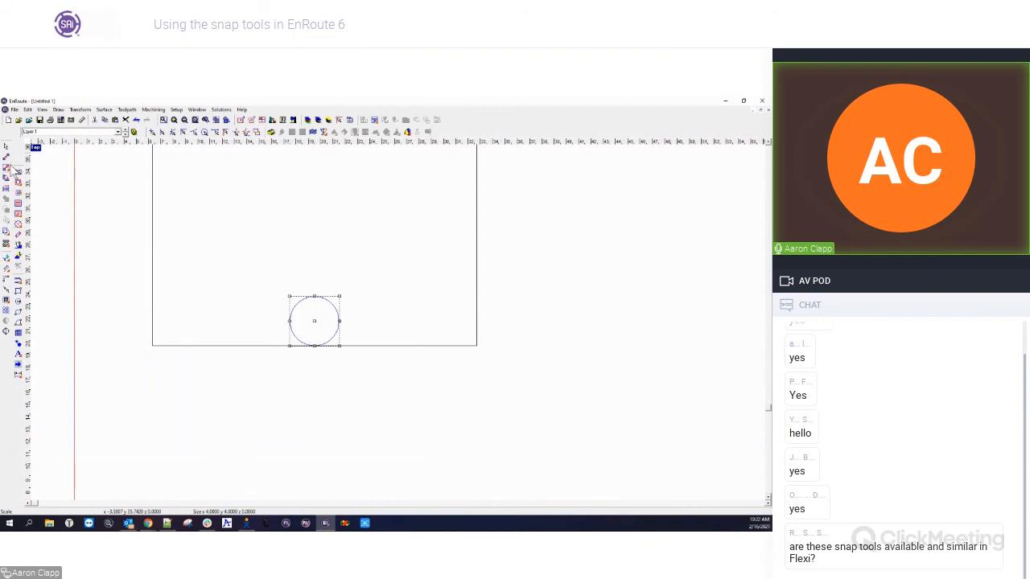
{"action": "left_click", "coordinate": [8, 169]}
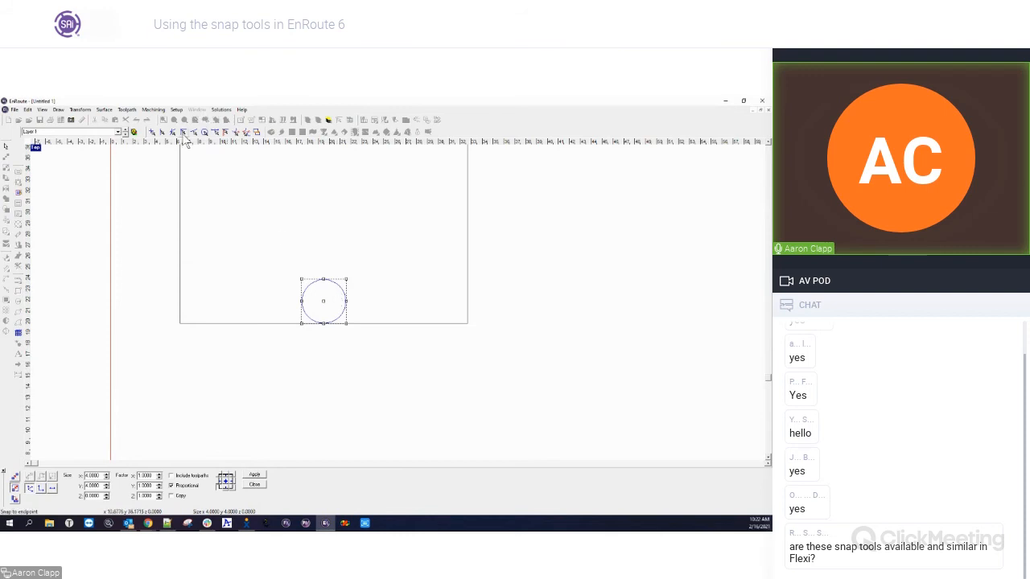
Step: Try to scale the circle proportionally from its snapped points towards the rectangle's top edge
{"action": "left_click_drag", "start_coordinate": [345, 301], "coordinate": [370, 286]}
{"action": "left_click", "coordinate": [373, 304]}
{"action": "left_click", "coordinate": [338, 289]}
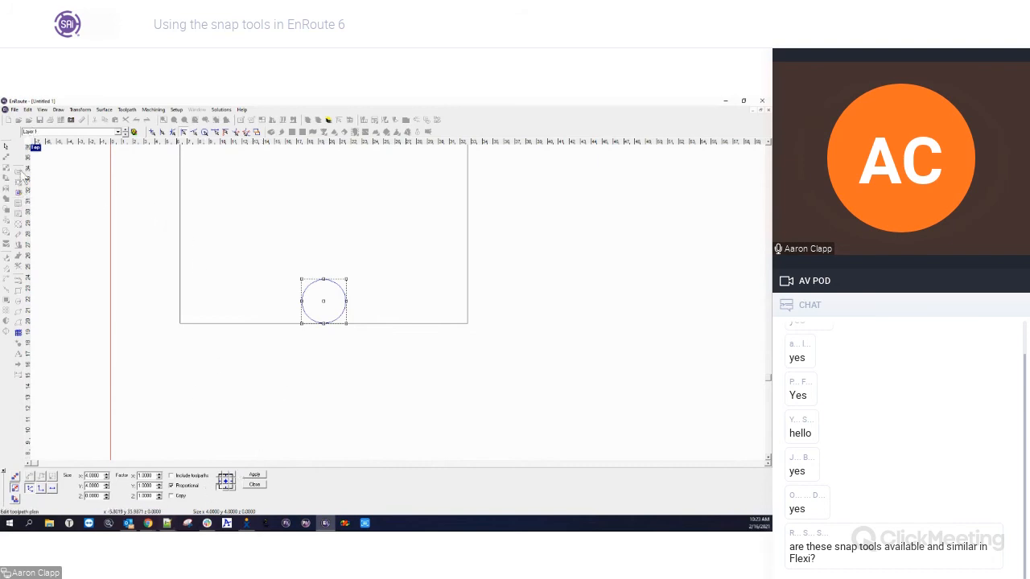
{"action": "left_click", "coordinate": [323, 276]}
{"action": "scroll", "coordinate": [337, 207], "scroll_direction": "down", "scroll_amount": 1}
{"action": "scroll", "coordinate": [278, 275], "scroll_direction": "down", "scroll_amount": 1}
{"action": "scroll", "coordinate": [297, 189], "scroll_direction": "up", "scroll_amount": 2}
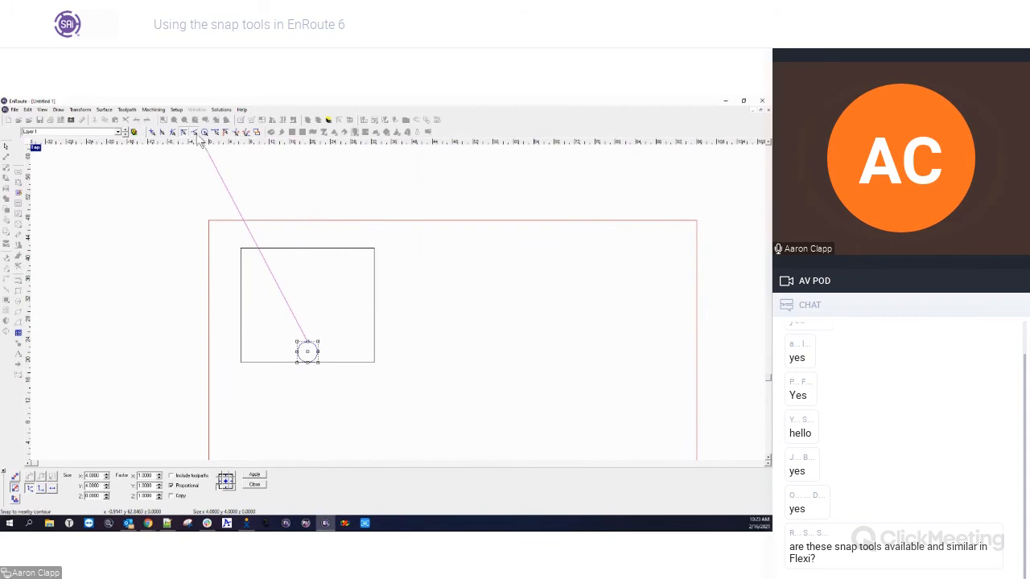
{"action": "left_click", "coordinate": [307, 250]}
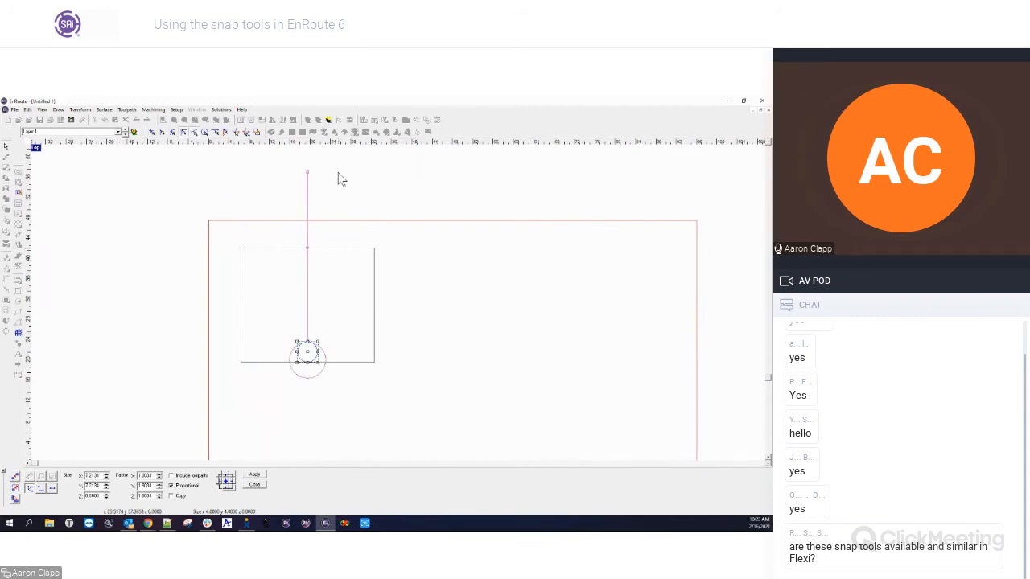
{"action": "left_click", "coordinate": [308, 147]}
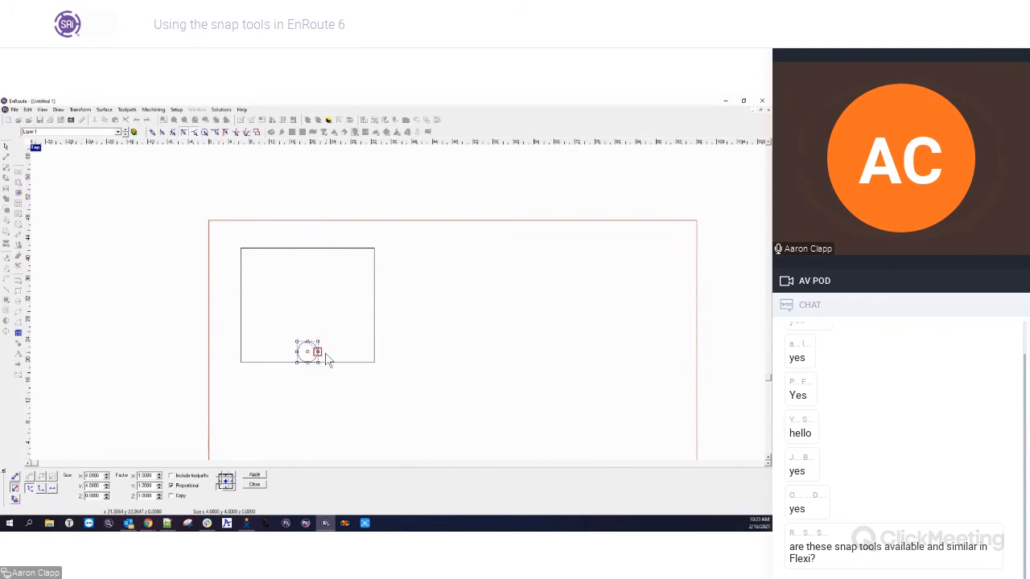
{"action": "left_click_drag", "start_coordinate": [311, 366], "coordinate": [363, 328]}
{"action": "left_click_drag", "start_coordinate": [362, 328], "coordinate": [310, 252]}
{"action": "key", "text": "Escape"}
Step: Scale the circle proportionally to about 24.4 in diameter, from its snapped bottom point towards the rectangle's right edge
{"action": "scroll", "coordinate": [324, 363], "scroll_direction": "up", "scroll_amount": 2}
{"action": "scroll", "coordinate": [326, 368], "scroll_direction": "up", "scroll_amount": 3}
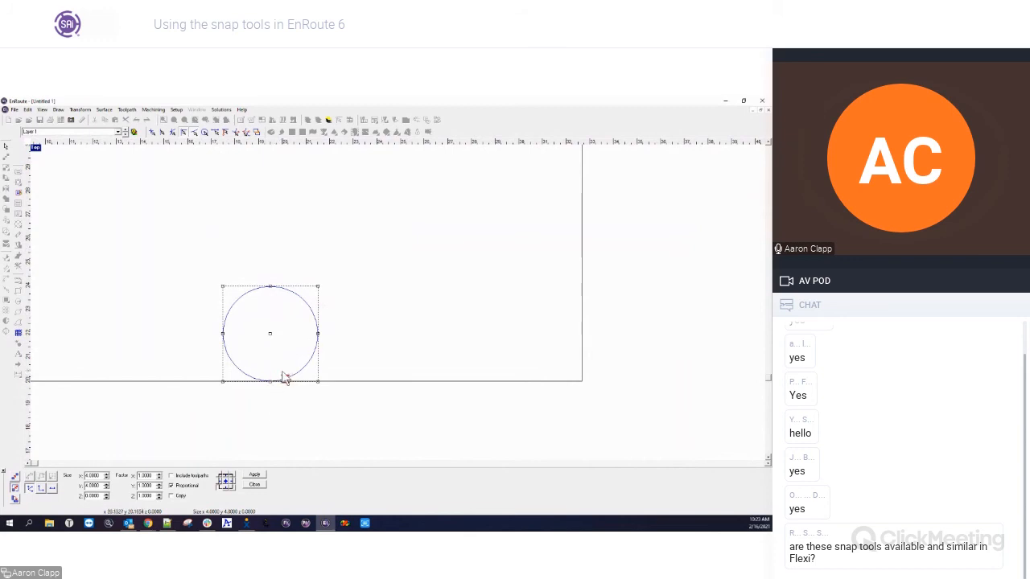
{"action": "scroll", "coordinate": [456, 292], "scroll_direction": "down", "scroll_amount": 4}
{"action": "scroll", "coordinate": [379, 320], "scroll_direction": "down", "scroll_amount": 1}
{"action": "left_click", "coordinate": [368, 328]}
{"action": "left_click", "coordinate": [382, 314]}
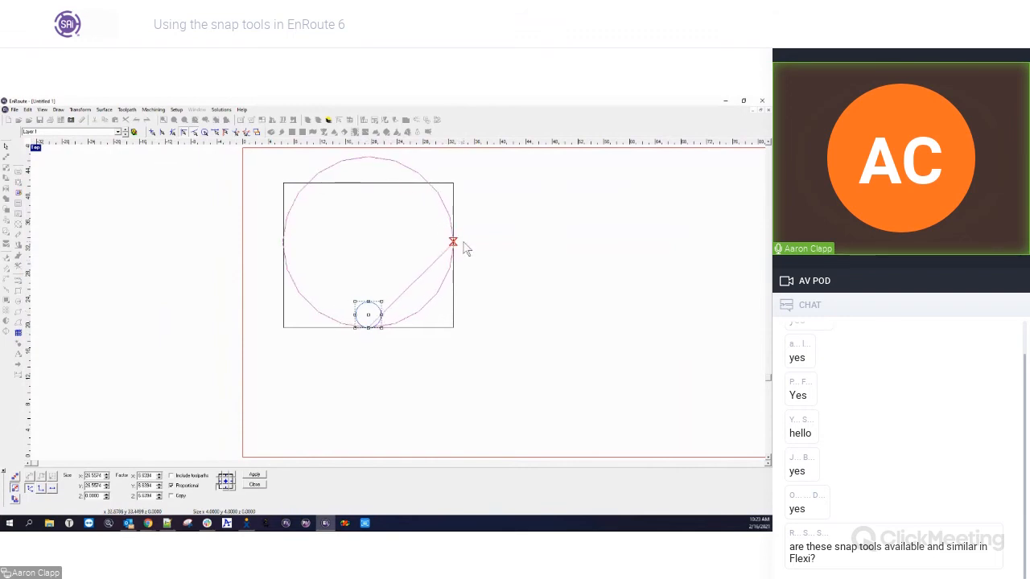
{"action": "scroll", "coordinate": [462, 242], "scroll_direction": "up", "scroll_amount": 3}
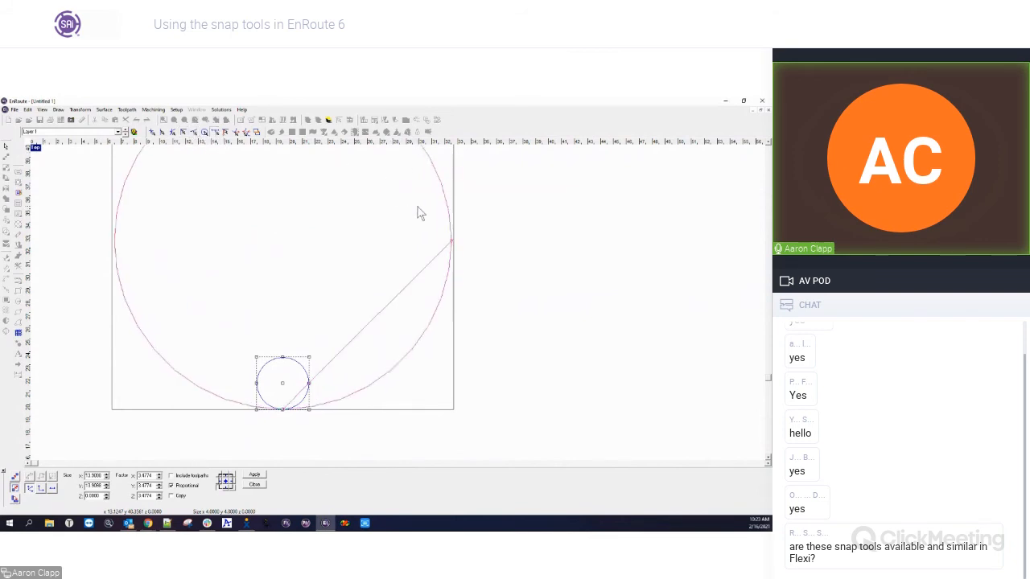
{"action": "scroll", "coordinate": [451, 256], "scroll_direction": "down", "scroll_amount": 1}
{"action": "scroll", "coordinate": [450, 256], "scroll_direction": "down", "scroll_amount": 1}
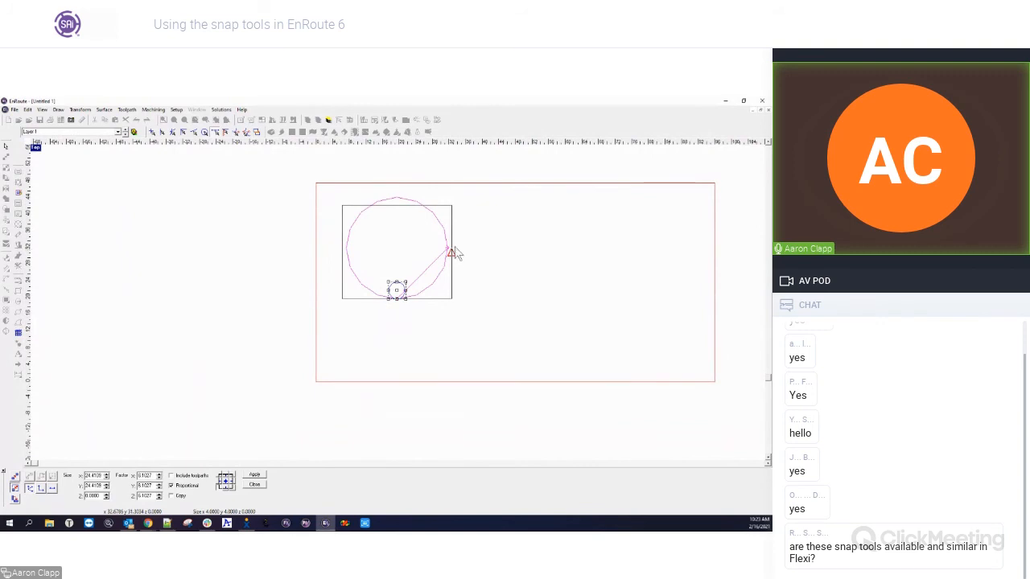
{"action": "left_click", "coordinate": [453, 253]}
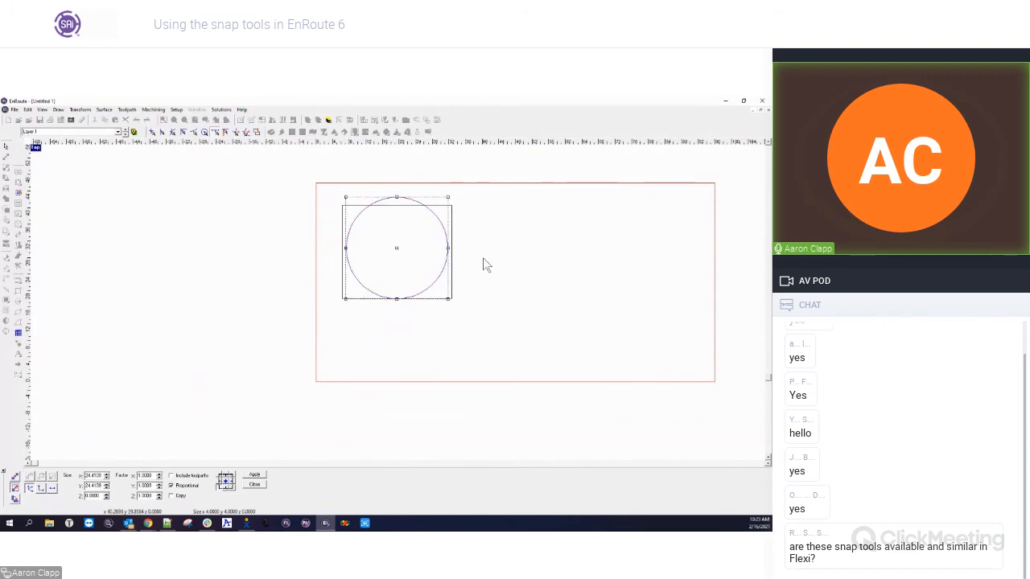
Step: Delete the rectangle and the enlarged circle from the plate
{"action": "left_click_drag", "start_coordinate": [309, 185], "coordinate": [483, 355]}
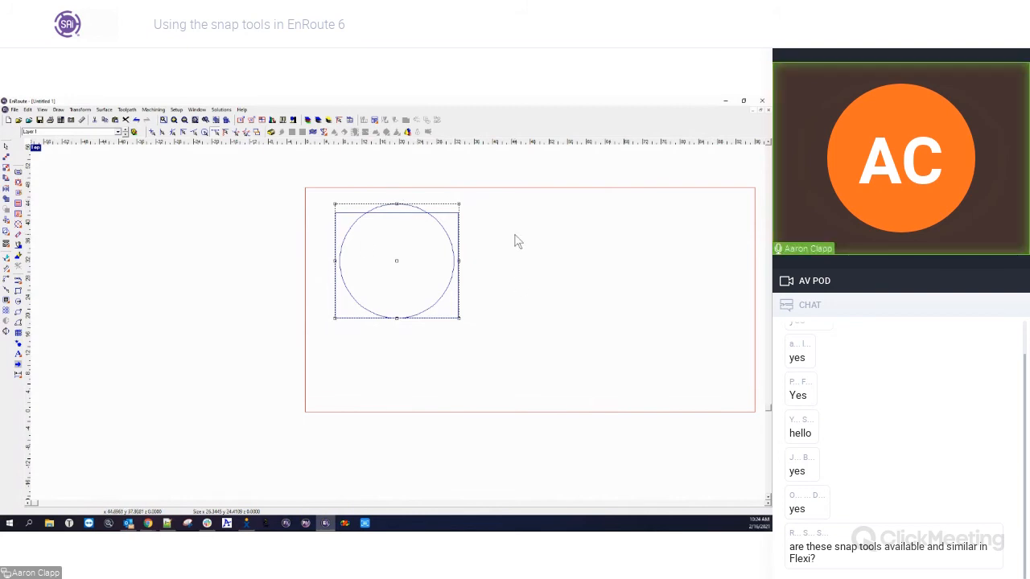
{"action": "key", "text": "Delete"}
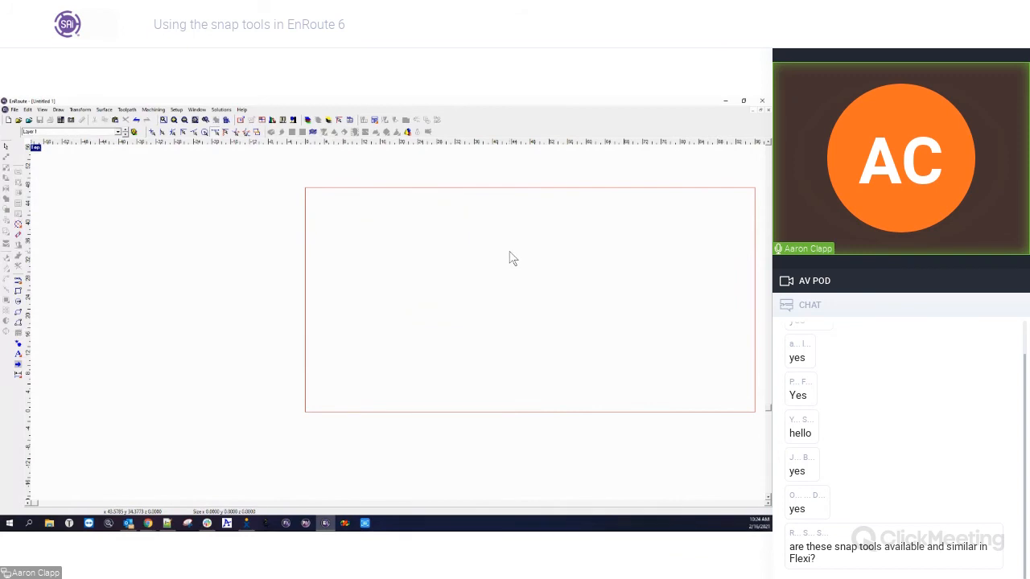
{"action": "left_click", "coordinate": [18, 359]}
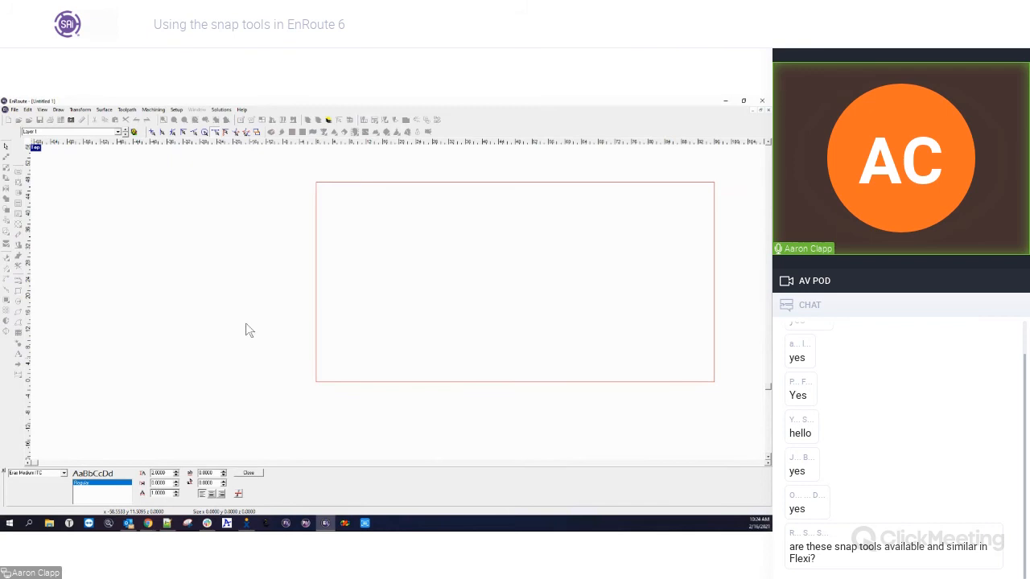
{"action": "key", "text": "Escape"}
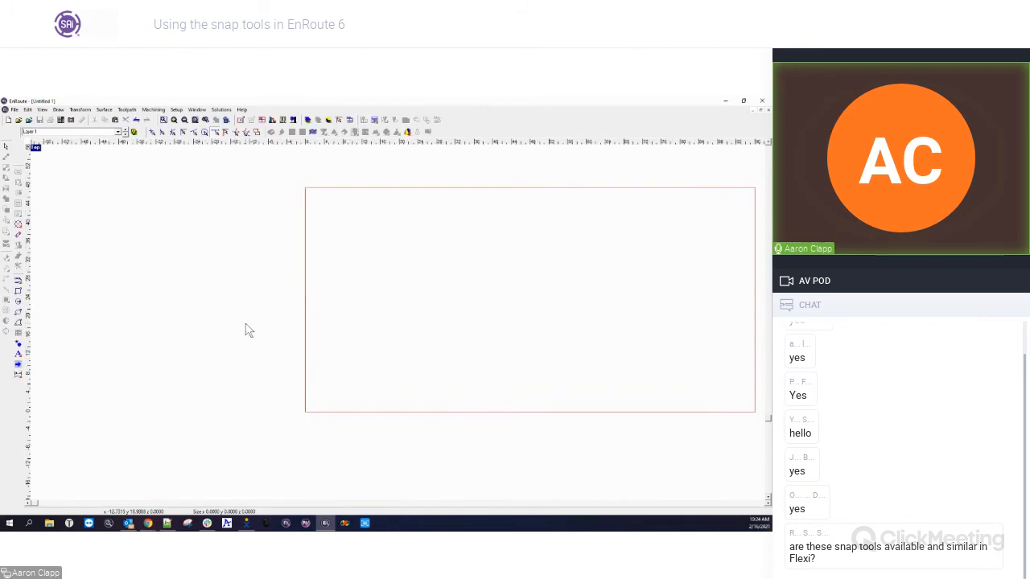
{"action": "left_click", "coordinate": [18, 367]}
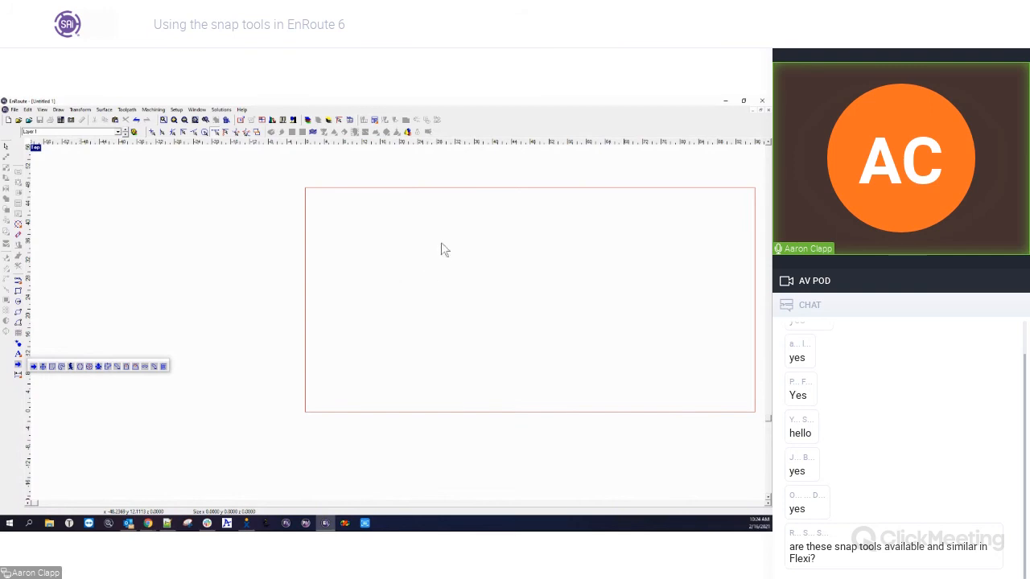
{"action": "right_click", "coordinate": [214, 325]}
{"action": "left_click", "coordinate": [198, 315]}
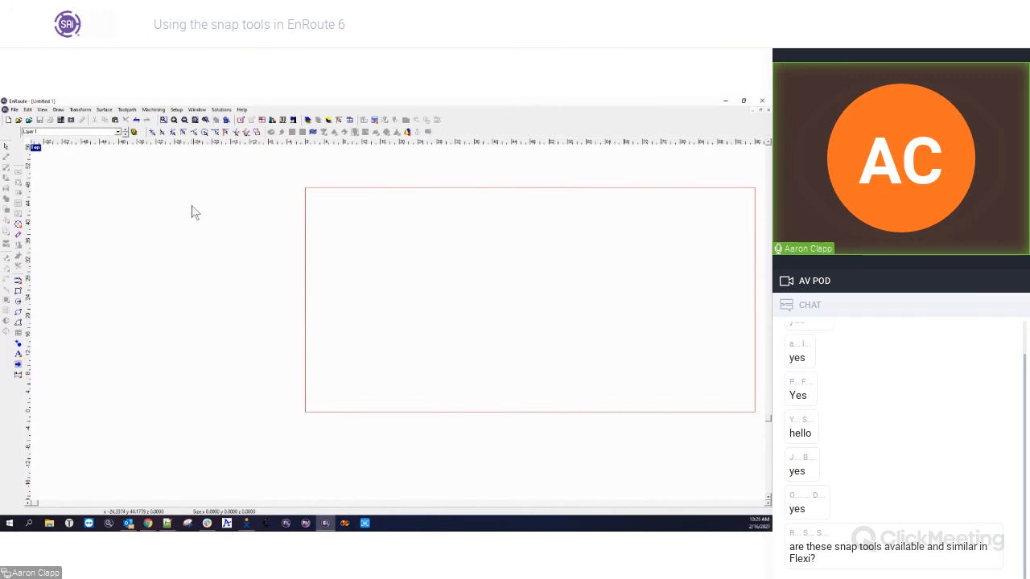
{"action": "scroll", "coordinate": [230, 290], "scroll_direction": "down", "scroll_amount": 3}
{"action": "scroll", "coordinate": [322, 208], "scroll_direction": "up", "scroll_amount": 2}
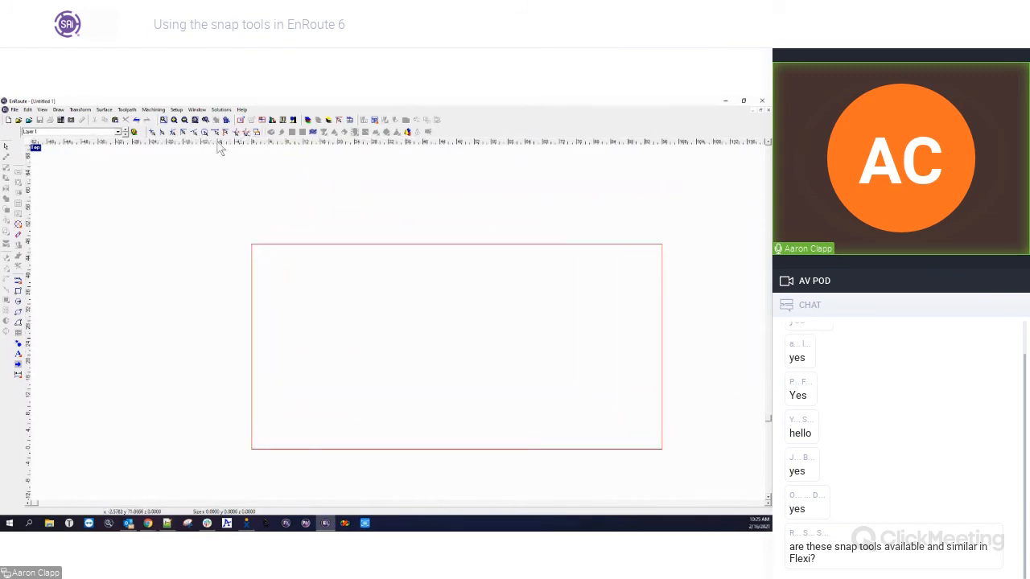
Step: Float the Snaps toolbar above the plate and draw two overlapping rectangles near the plate's upper-left corner
{"action": "left_click_drag", "start_coordinate": [147, 134], "coordinate": [171, 209]}
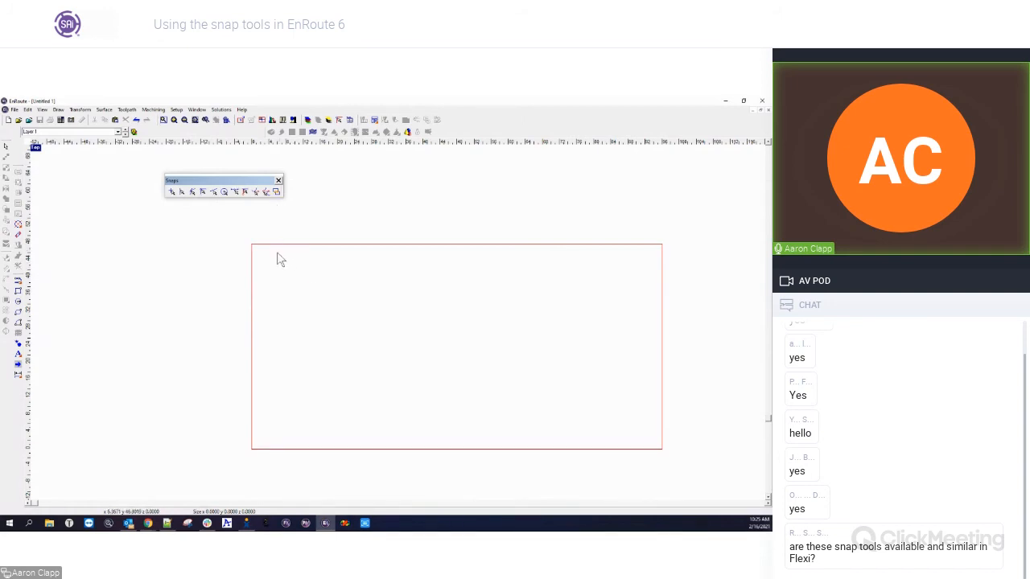
{"action": "left_click", "coordinate": [18, 291]}
{"action": "left_click_drag", "start_coordinate": [291, 256], "coordinate": [352, 314]}
{"action": "left_click_drag", "start_coordinate": [395, 272], "coordinate": [323, 340]}
{"action": "key", "text": "Escape"}
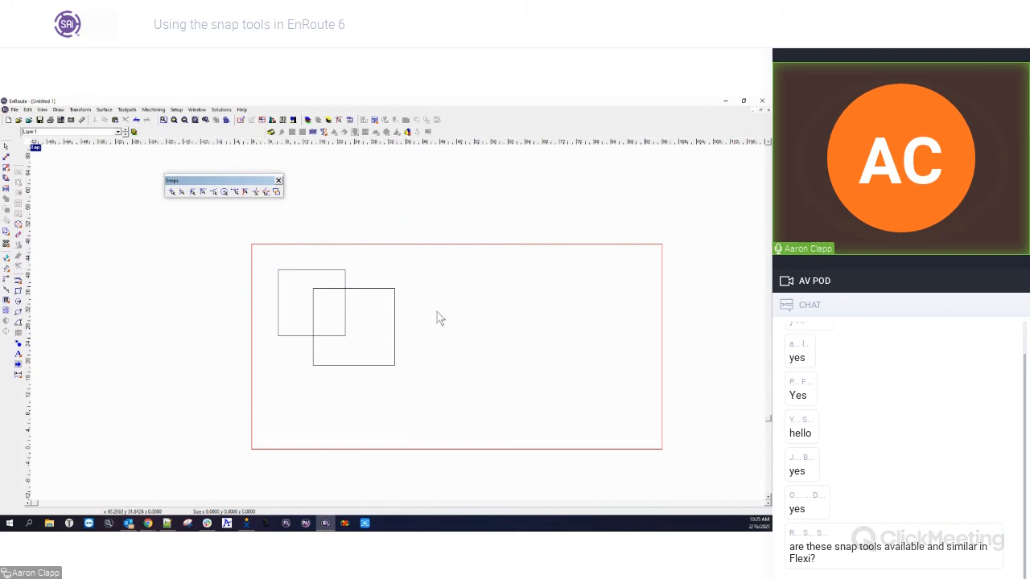
Step: Mark the intersection points of the two overlapping rectangles and delete both rectangles
{"action": "left_click", "coordinate": [277, 191]}
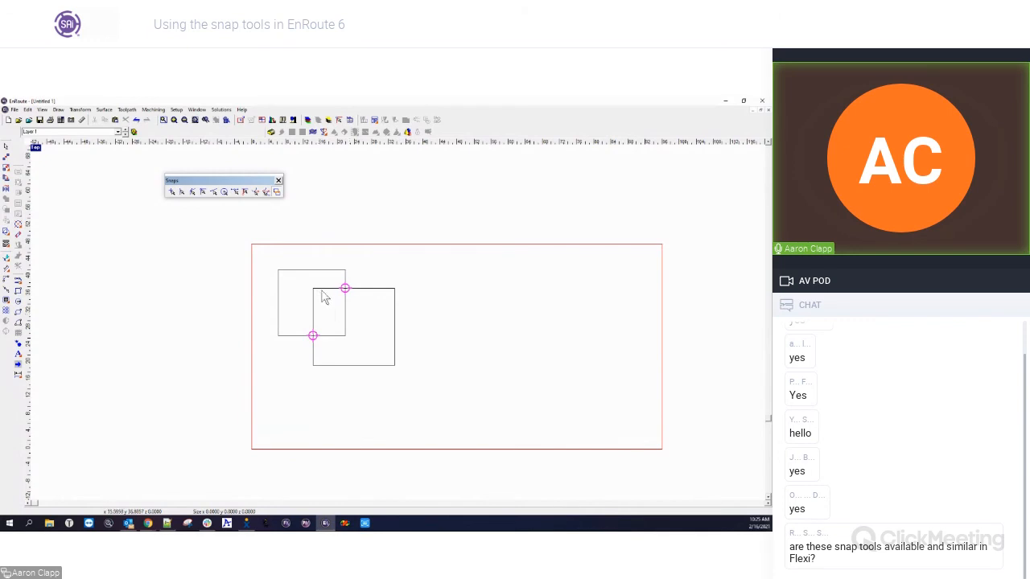
{"action": "left_click_drag", "start_coordinate": [271, 257], "coordinate": [484, 417]}
{"action": "key", "text": "Delete"}
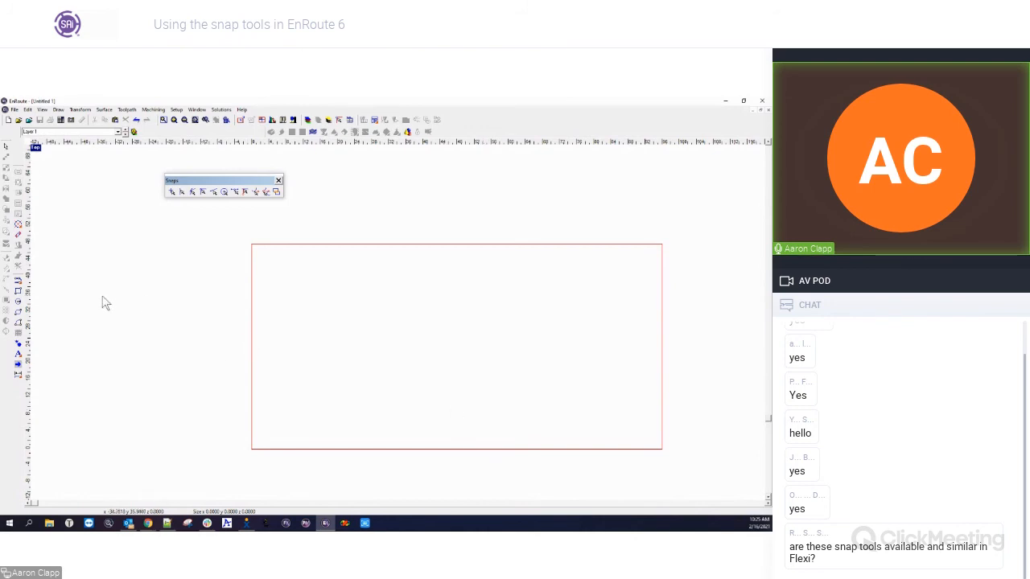
Step: Draw a rectangle about 21.9 by 21.2 in inside the left half of the plate
{"action": "left_click", "coordinate": [17, 291]}
{"action": "left_click_drag", "start_coordinate": [323, 289], "coordinate": [408, 367]}
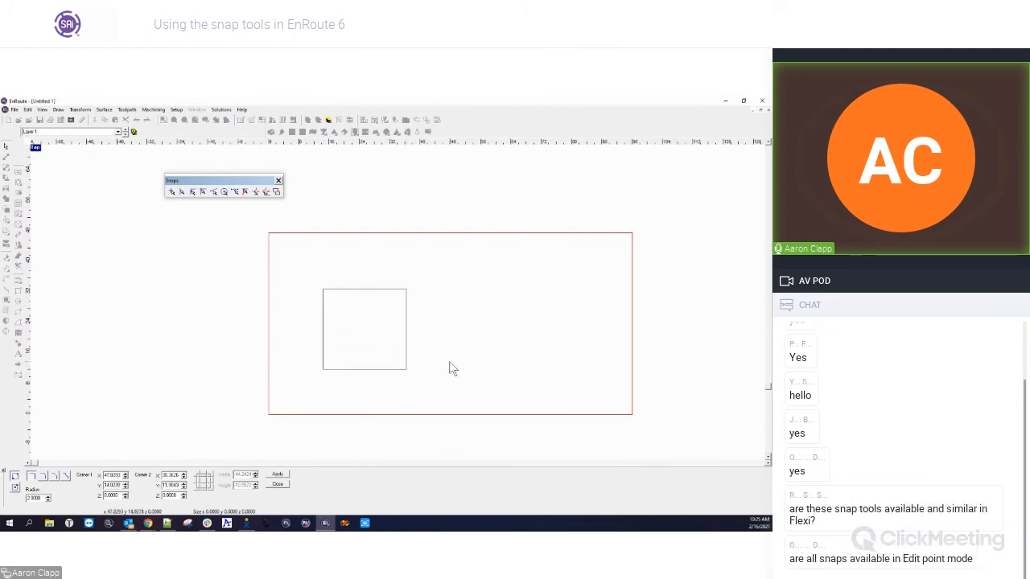
{"action": "left_click", "coordinate": [408, 358]}
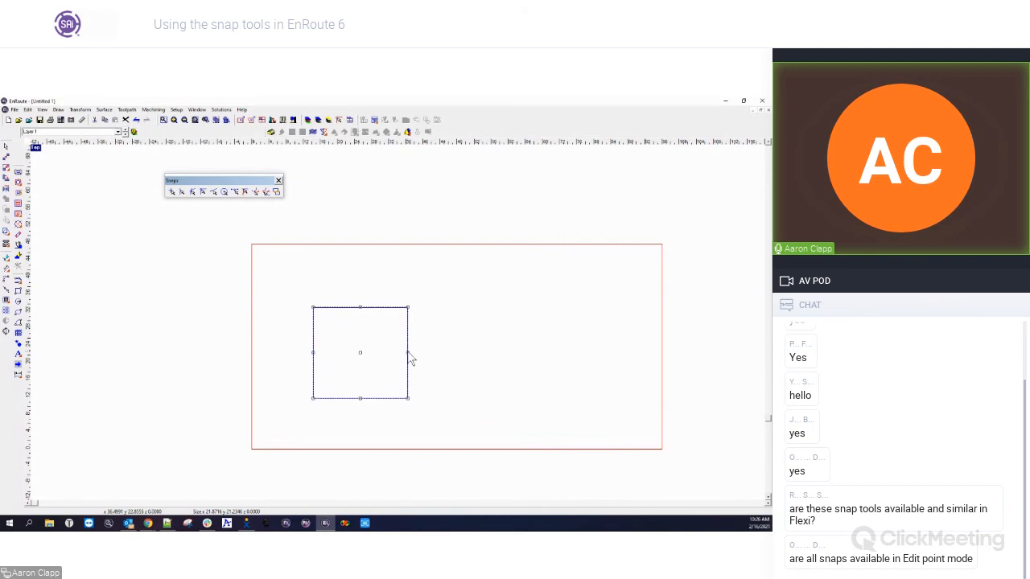
Step: Try shifting the rectangle to the right by its centre, and undo the shift
{"action": "left_click", "coordinate": [423, 366]}
{"action": "left_click", "coordinate": [400, 310]}
{"action": "left_click_drag", "start_coordinate": [362, 356], "coordinate": [398, 359]}
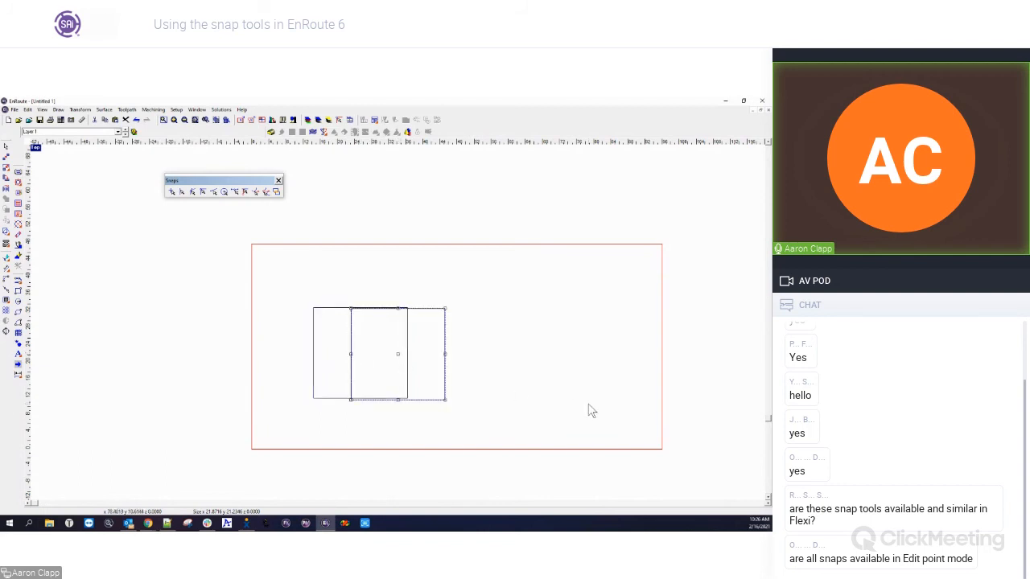
{"action": "key", "text": "ctrl+z"}
Step: Select the rectangle and mark the intersection points at its corners
{"action": "left_click", "coordinate": [479, 351]}
{"action": "scroll", "coordinate": [421, 313], "scroll_direction": "up", "scroll_amount": 4}
{"action": "scroll", "coordinate": [400, 298], "scroll_direction": "up", "scroll_amount": 8}
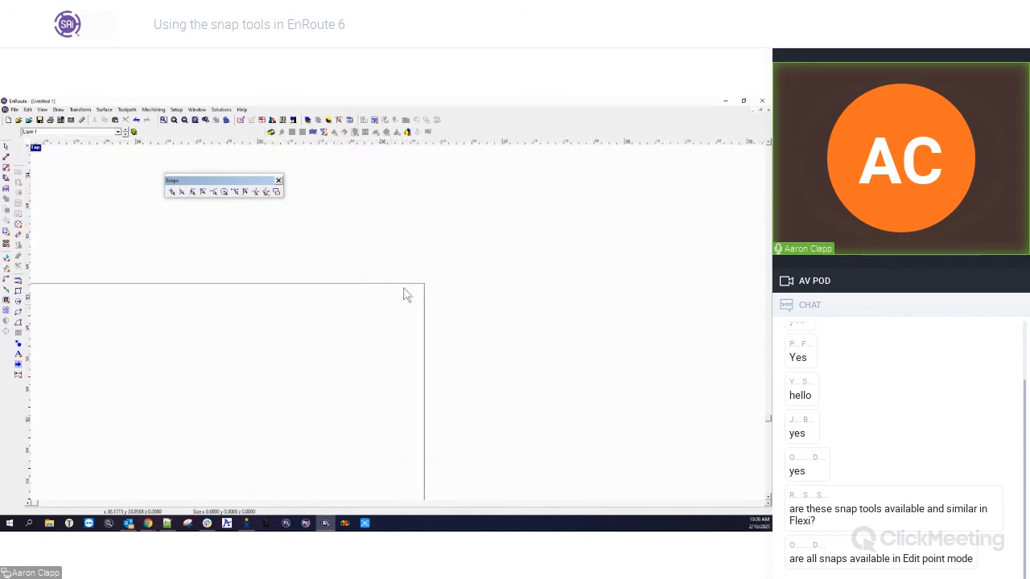
{"action": "scroll", "coordinate": [427, 291], "scroll_direction": "down", "scroll_amount": 5}
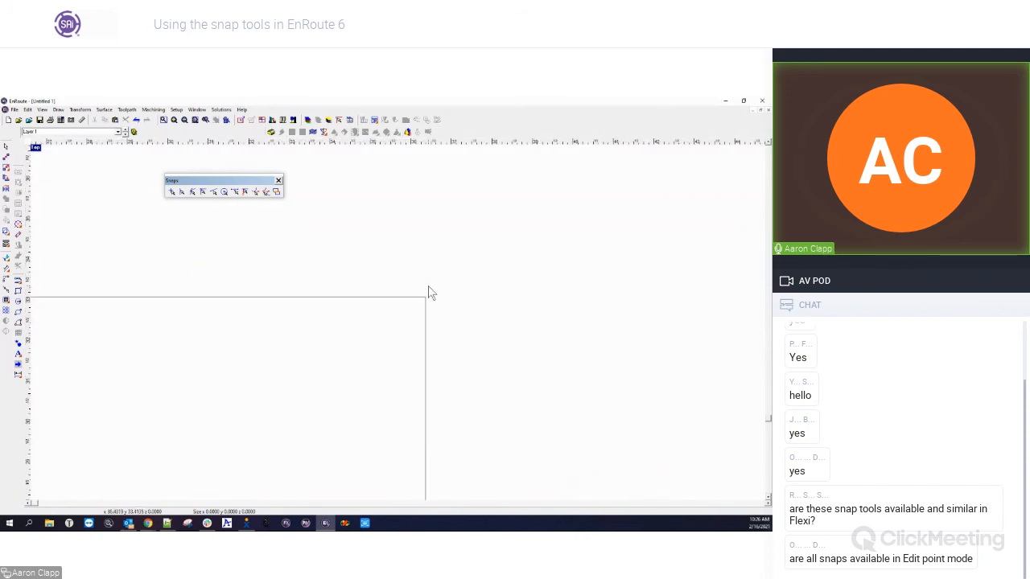
{"action": "left_click_drag", "start_coordinate": [239, 252], "coordinate": [488, 446]}
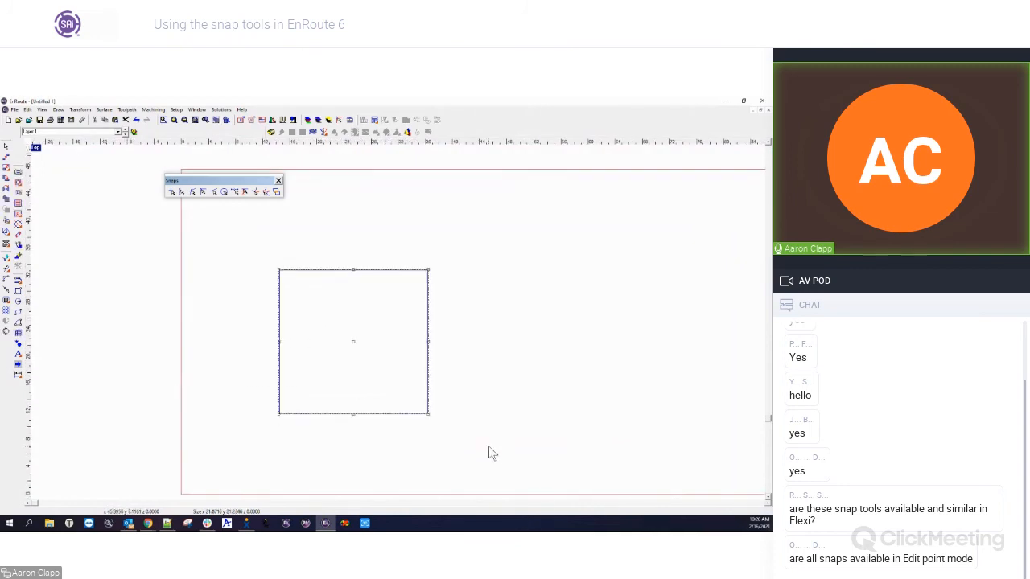
{"action": "left_click", "coordinate": [277, 193]}
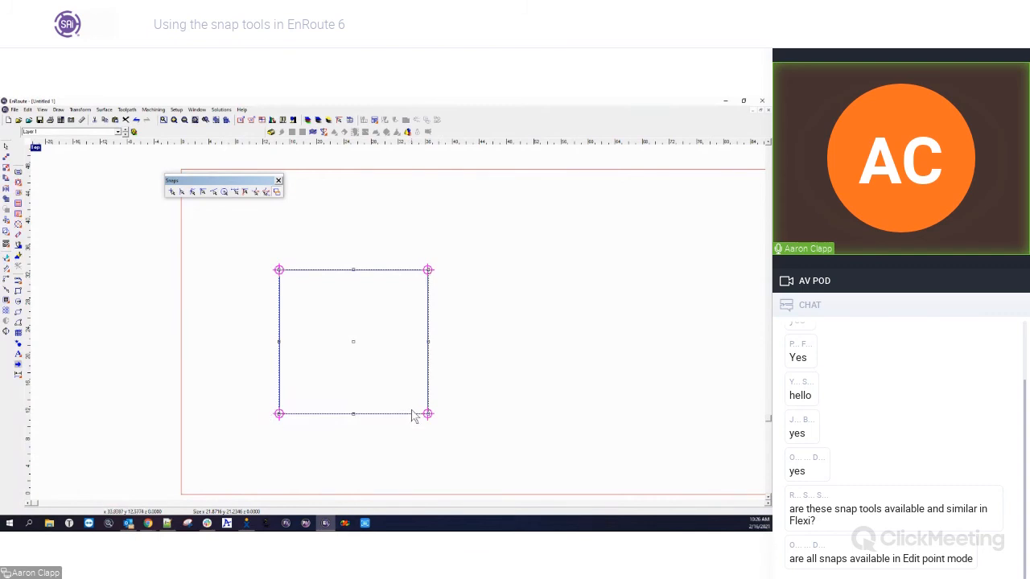
{"action": "left_click", "coordinate": [339, 282]}
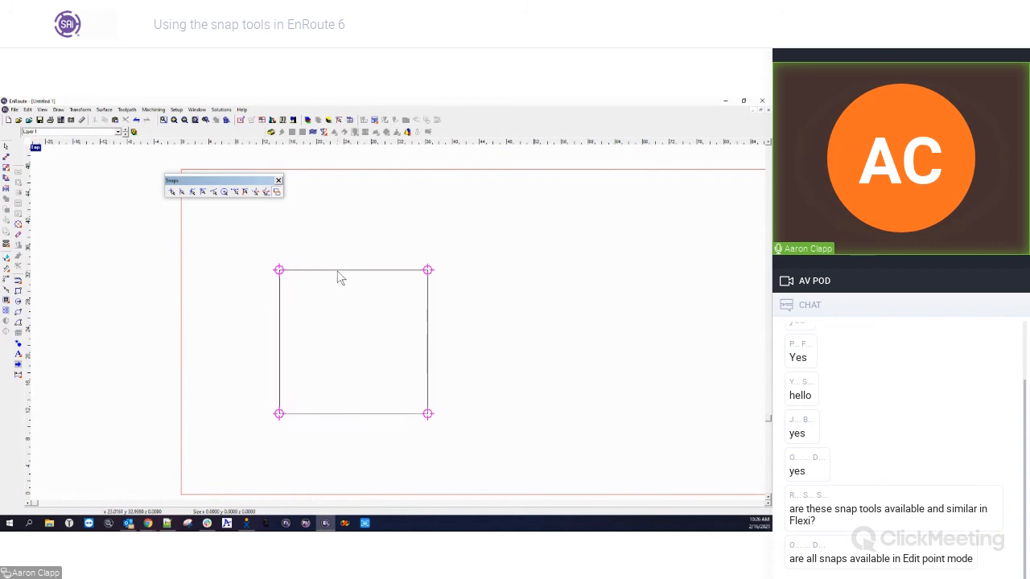
Step: Delete the rectangle from the plate
{"action": "left_click", "coordinate": [340, 278]}
{"action": "left_click_drag", "start_coordinate": [250, 247], "coordinate": [481, 431]}
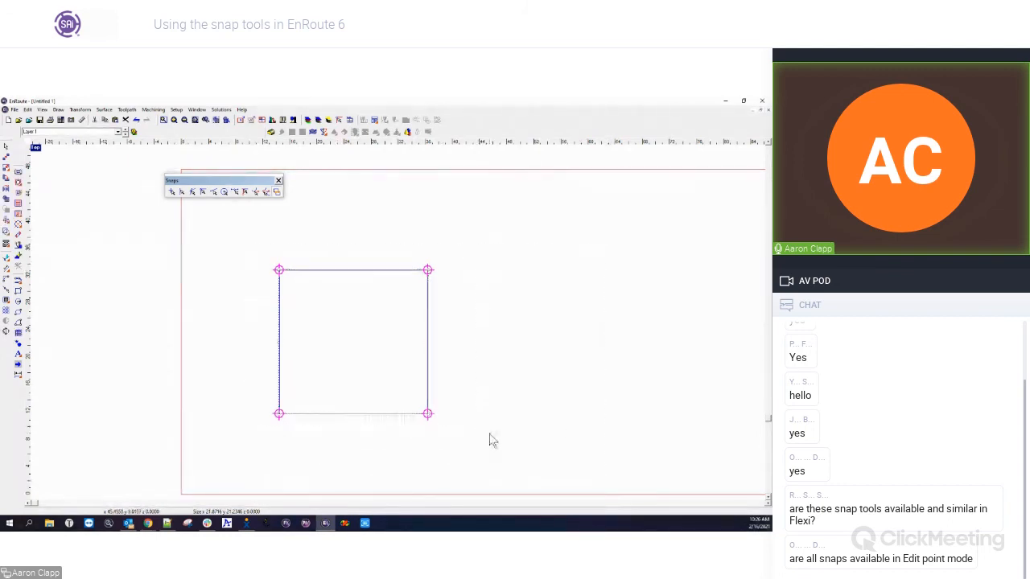
{"action": "key", "text": "Delete"}
Step: Draw a horizontal line about 37.4 in long from the plate's left edge, and overlay a second line snapped from its midpoint to its end
{"action": "left_click", "coordinate": [19, 280]}
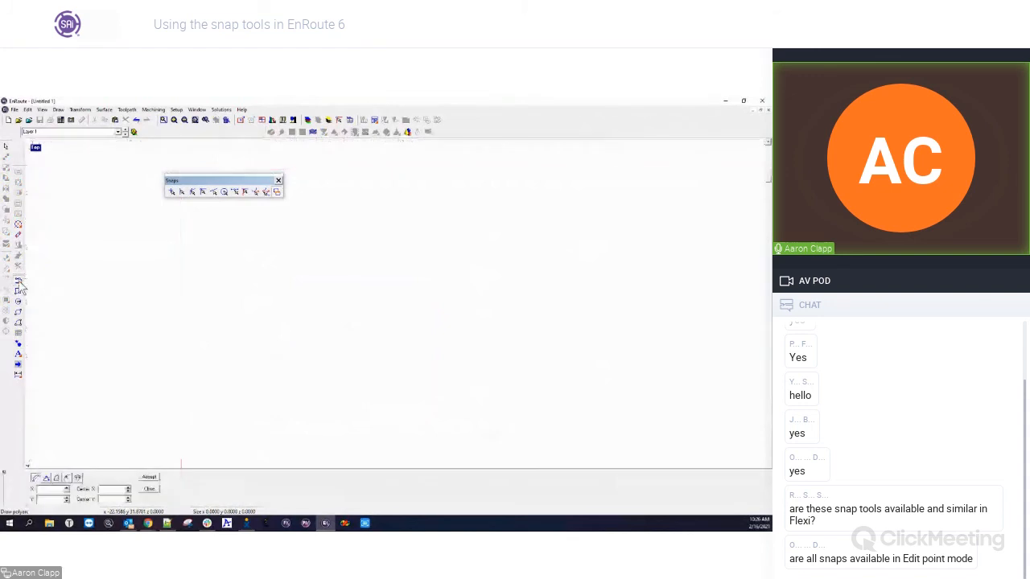
{"action": "left_click", "coordinate": [205, 304]}
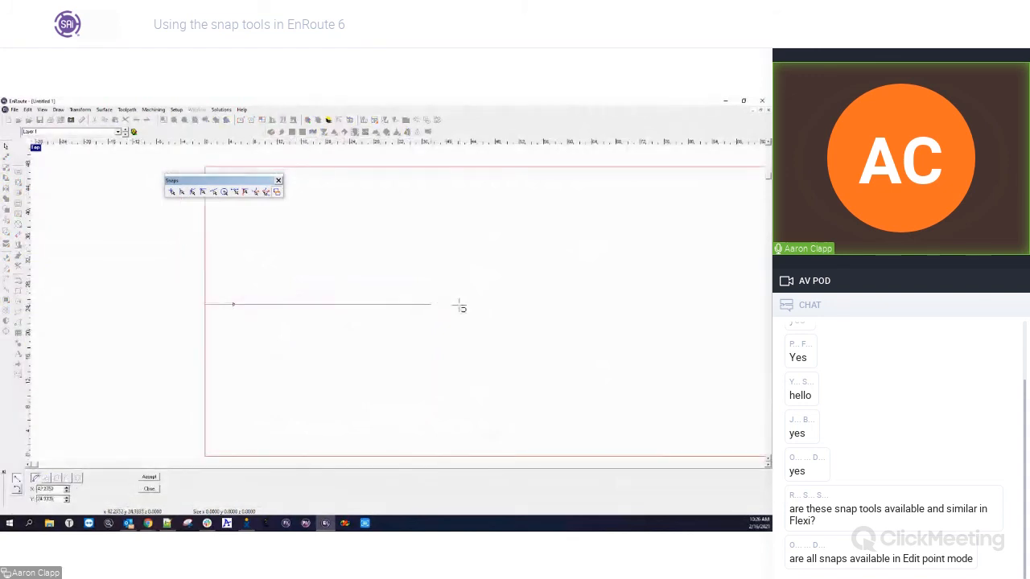
{"action": "left_click", "coordinate": [233, 194]}
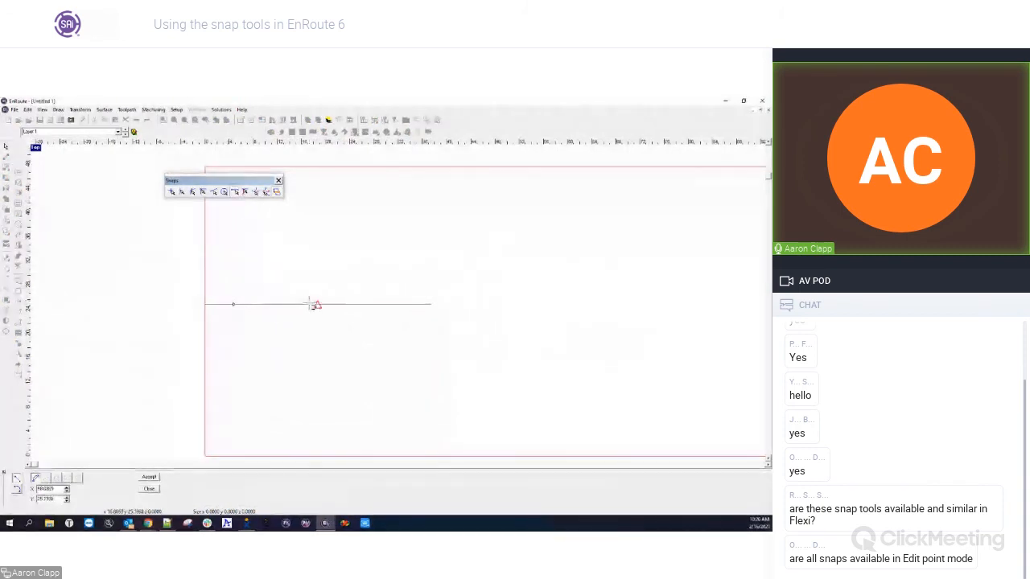
{"action": "left_click", "coordinate": [315, 304]}
{"action": "left_click", "coordinate": [201, 195]}
{"action": "left_click", "coordinate": [430, 304]}
{"action": "key", "text": "Escape"}
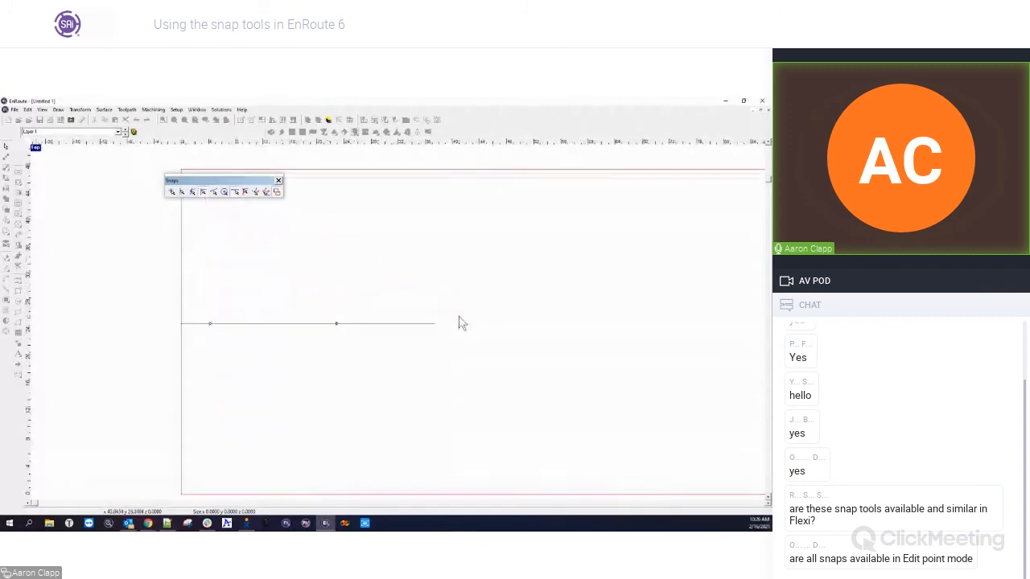
Step: Select the two overlapping lines and mark their intersection points
{"action": "left_click_drag", "start_coordinate": [131, 292], "coordinate": [492, 370]}
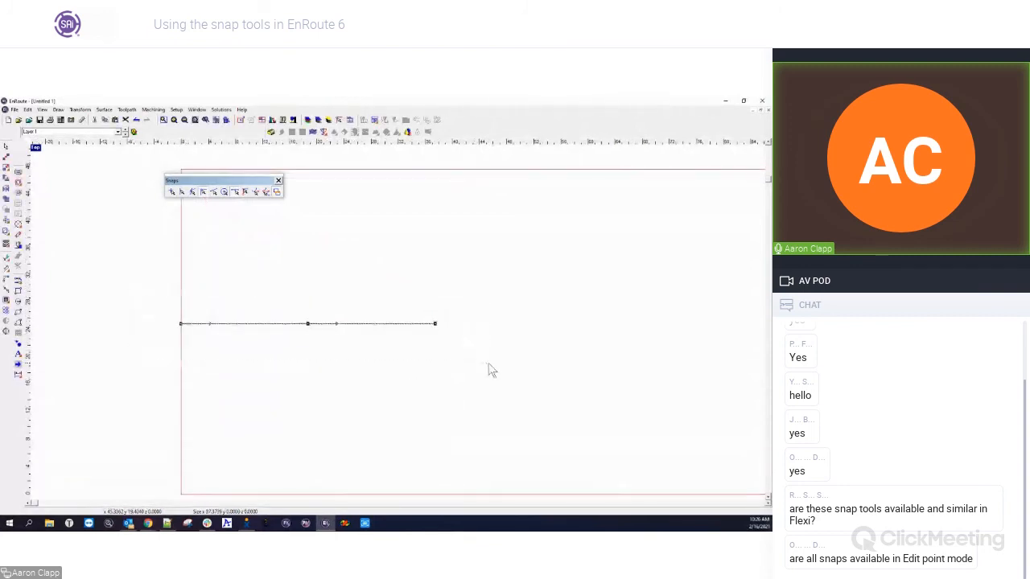
{"action": "left_click", "coordinate": [389, 360]}
{"action": "scroll", "coordinate": [389, 360], "scroll_direction": "up", "scroll_amount": 2}
{"action": "scroll", "coordinate": [389, 362], "scroll_direction": "down", "scroll_amount": 2}
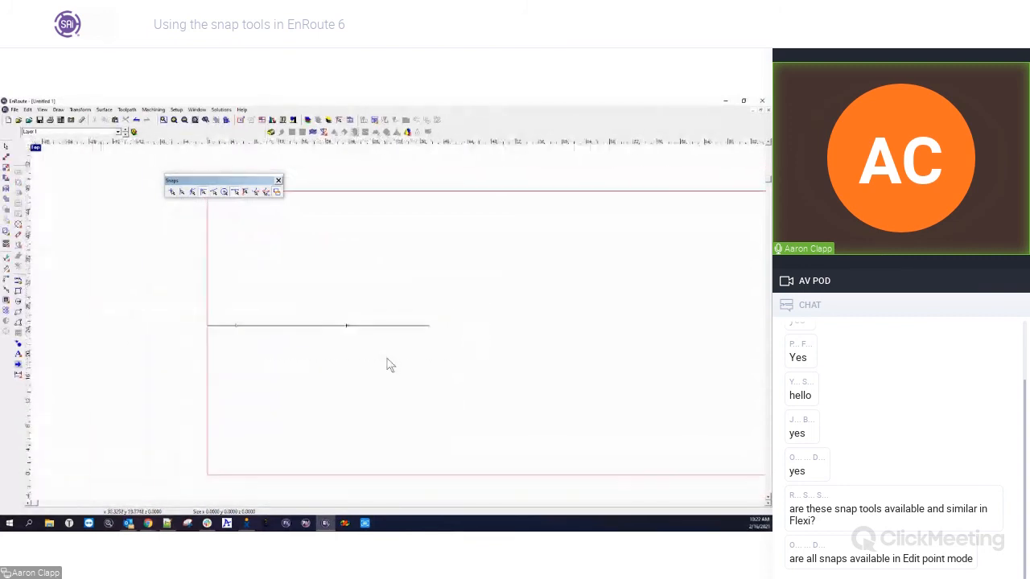
{"action": "left_click_drag", "start_coordinate": [272, 334], "coordinate": [476, 359]}
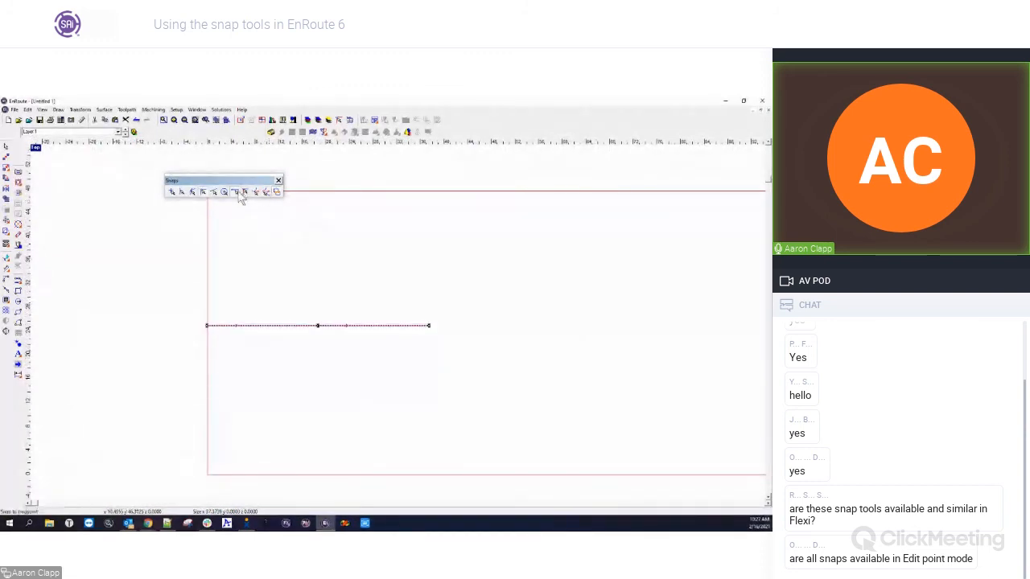
{"action": "left_click", "coordinate": [307, 258]}
{"action": "scroll", "coordinate": [316, 322], "scroll_direction": "up", "scroll_amount": 3}
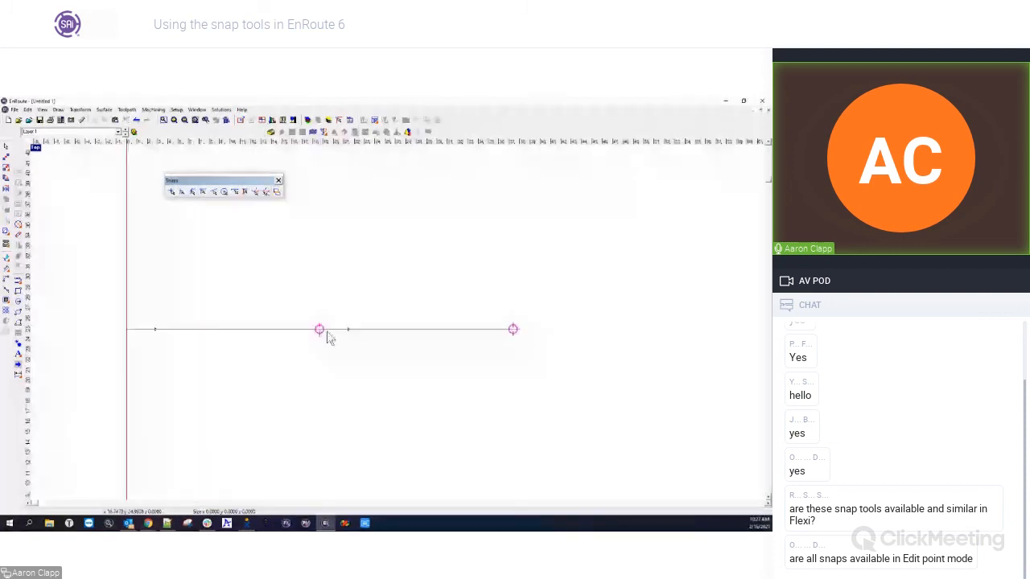
Step: Move the overlapping lines up and to the right, away from the plate's left edge
{"action": "left_click_drag", "start_coordinate": [88, 302], "coordinate": [581, 361]}
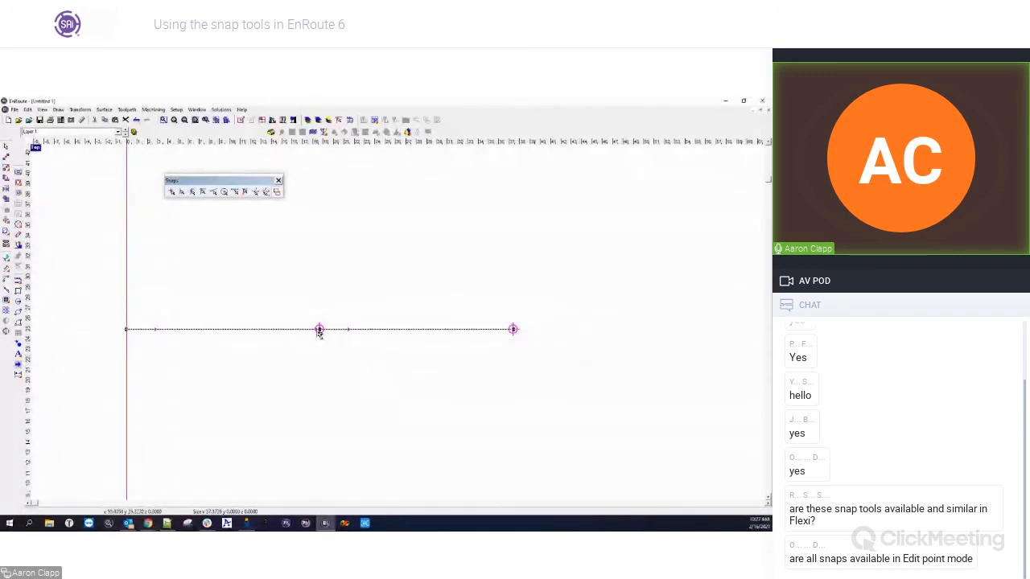
{"action": "left_click_drag", "start_coordinate": [320, 329], "coordinate": [366, 303]}
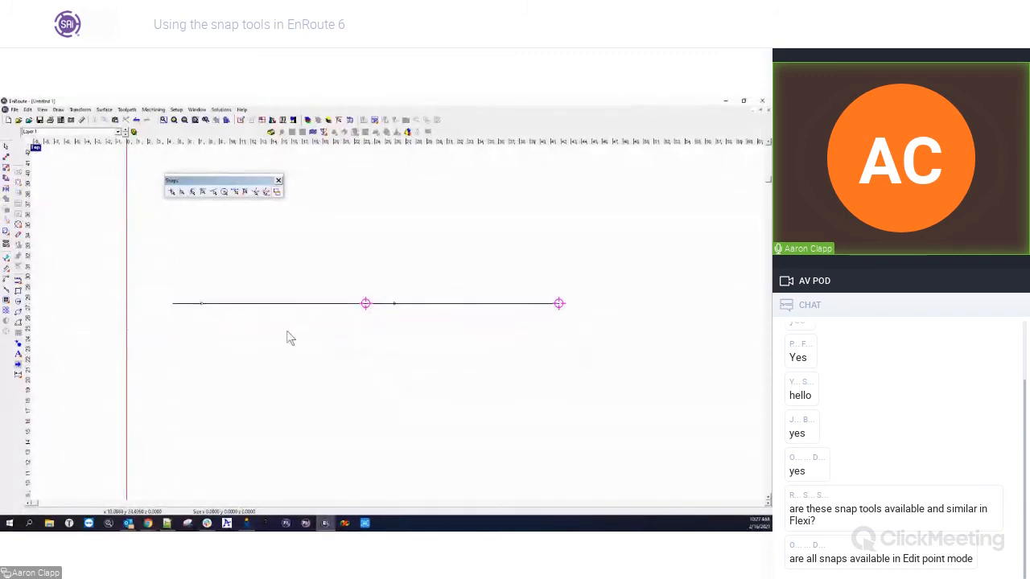
{"action": "left_click_drag", "start_coordinate": [134, 258], "coordinate": [646, 344]}
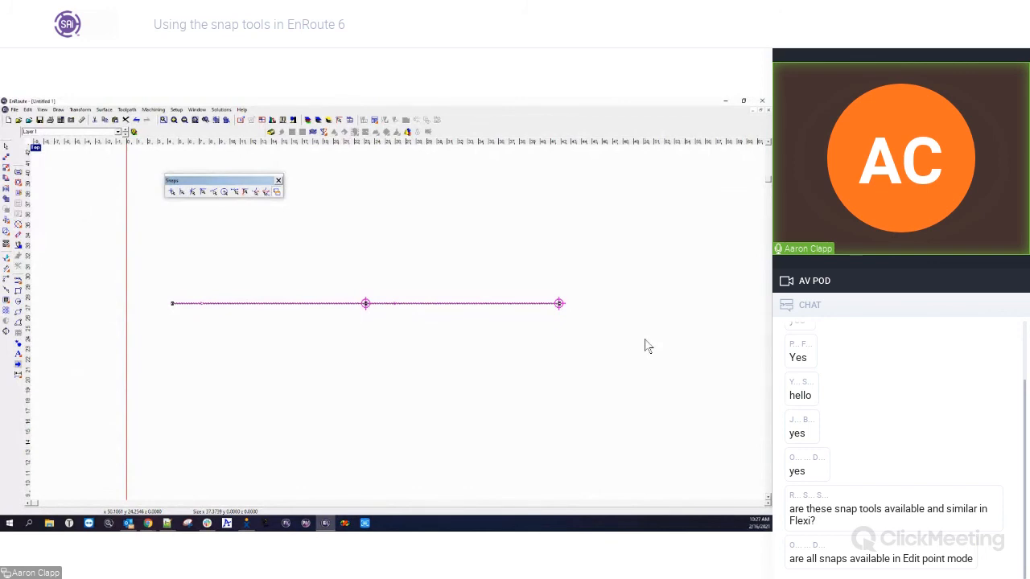
{"action": "left_click", "coordinate": [647, 346]}
Step: Delete the overlapping lines and dock the floating Snaps toolbar
{"action": "left_click_drag", "start_coordinate": [130, 262], "coordinate": [648, 357]}
{"action": "key", "text": "Delete"}
{"action": "left_click", "coordinate": [195, 176]}
{"action": "left_click_drag", "start_coordinate": [195, 175], "coordinate": [177, 131]}
Step: Examine the Snap Threshold setting in the general preferences and leave them without saving changes
{"action": "left_click", "coordinate": [178, 110]}
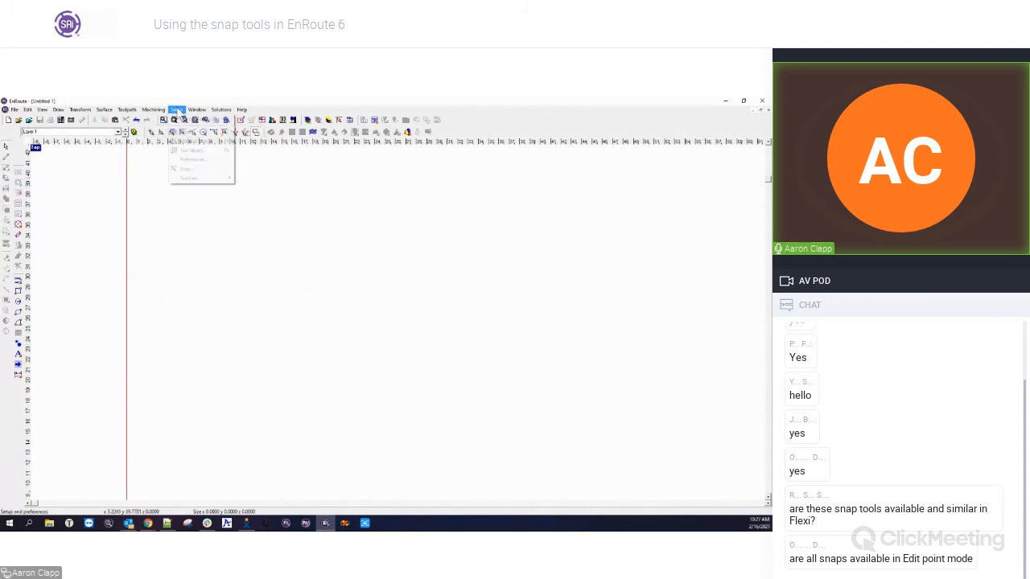
{"action": "left_click", "coordinate": [190, 160]}
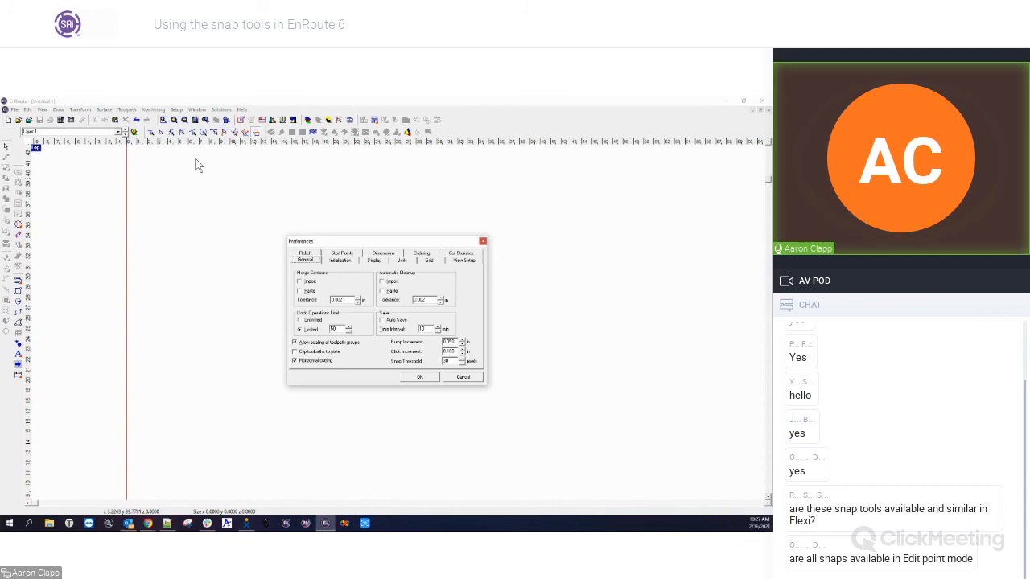
{"action": "left_click_drag", "start_coordinate": [451, 361], "coordinate": [442, 358]}
{"action": "left_click_drag", "start_coordinate": [395, 240], "coordinate": [377, 216]}
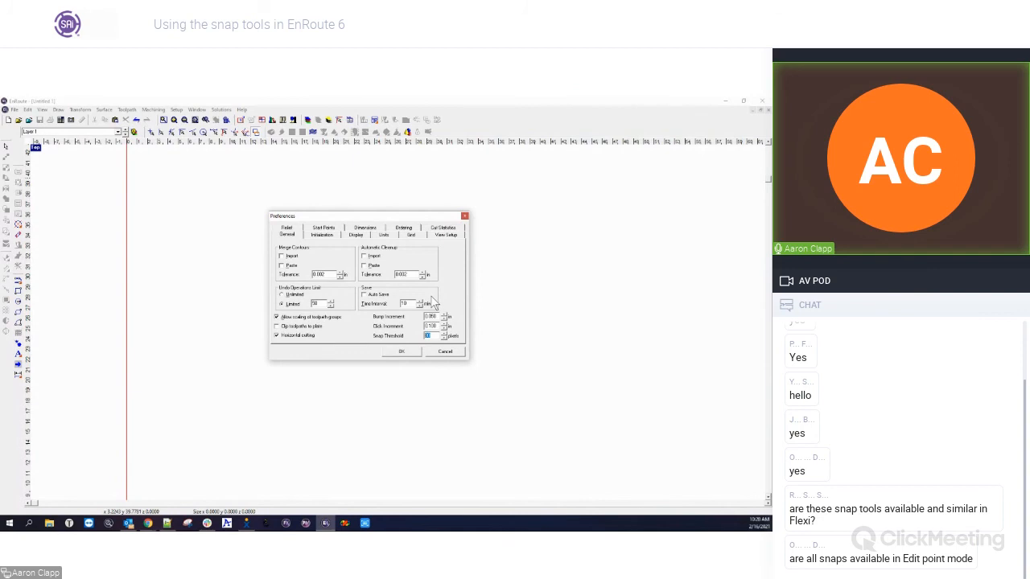
{"action": "left_click", "coordinate": [445, 352]}
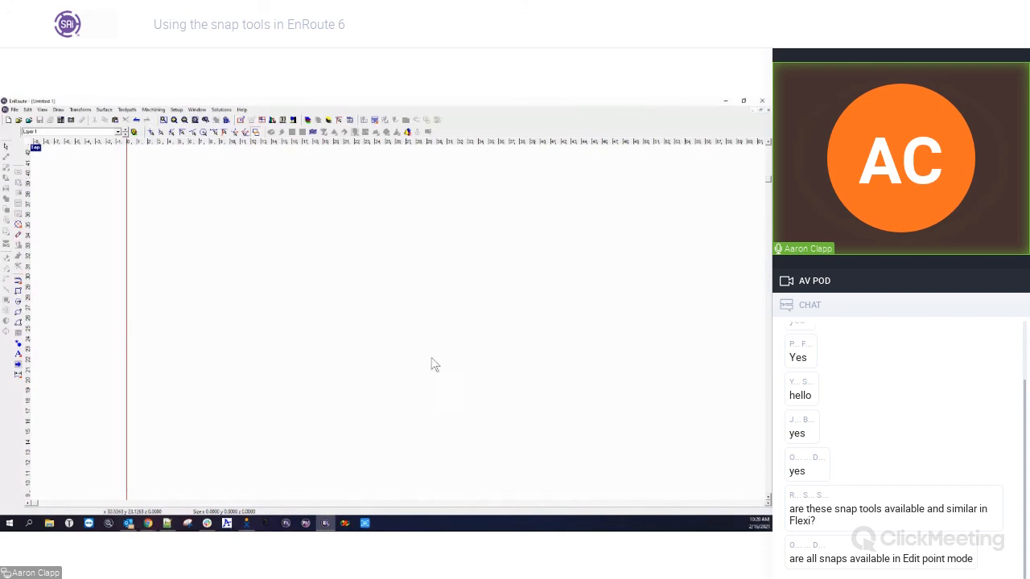
Step: Draw a rectangle about 11.8 by 6.1 in near the plate's left edge
{"action": "left_click", "coordinate": [18, 291]}
{"action": "left_click_drag", "start_coordinate": [247, 276], "coordinate": [356, 338]}
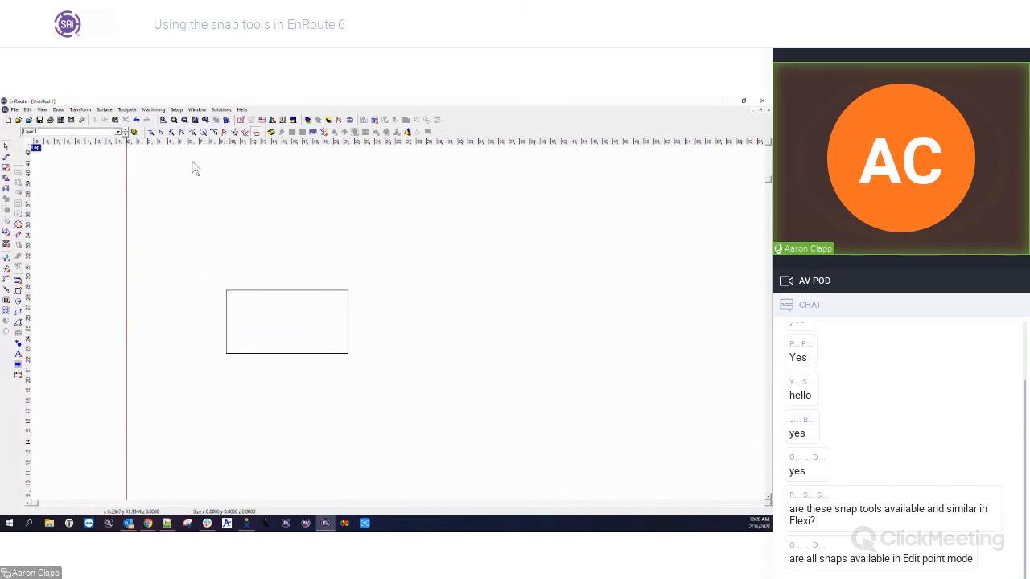
Step: Start a line to check its snapping near the rectangle's upper-left corner at different zoom levels, and cancel it
{"action": "left_click", "coordinate": [18, 281]}
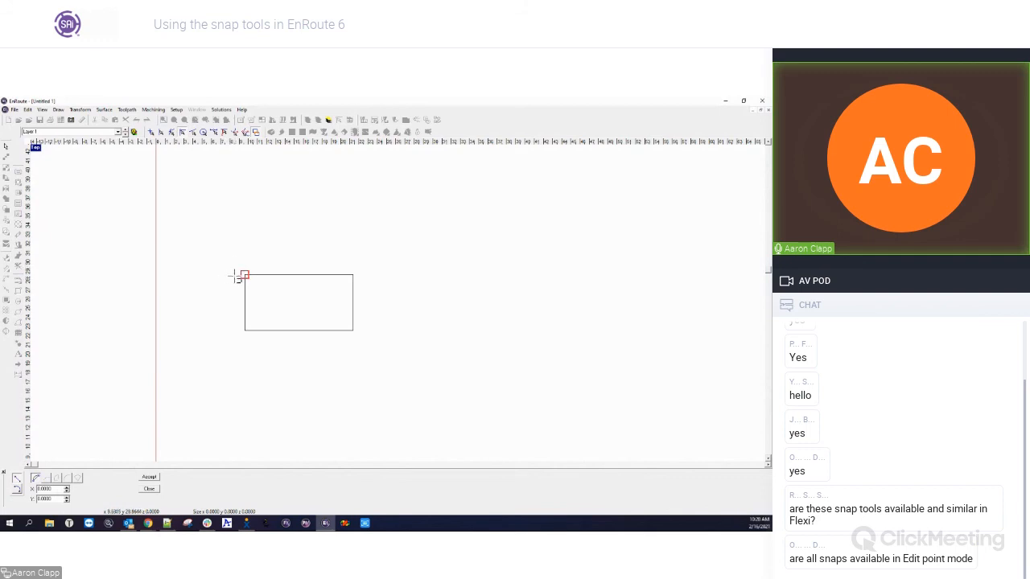
{"action": "scroll", "coordinate": [227, 268], "scroll_direction": "up", "scroll_amount": 4}
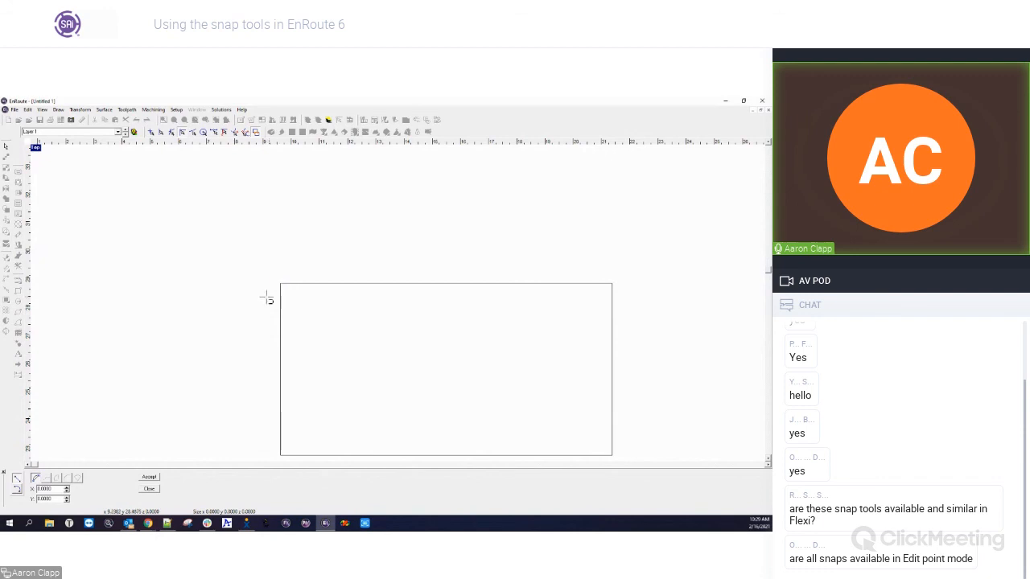
{"action": "key", "text": "Escape"}
{"action": "left_click", "coordinate": [266, 299]}
{"action": "scroll", "coordinate": [266, 299], "scroll_direction": "down", "scroll_amount": 5}
{"action": "scroll", "coordinate": [267, 304], "scroll_direction": "down", "scroll_amount": 3}
{"action": "scroll", "coordinate": [372, 354], "scroll_direction": "up", "scroll_amount": 2}
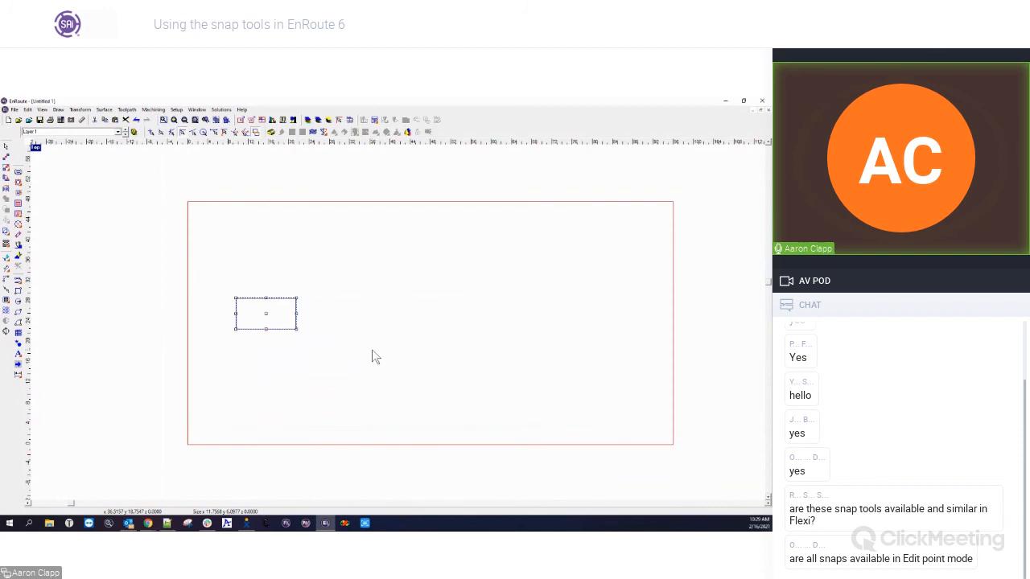
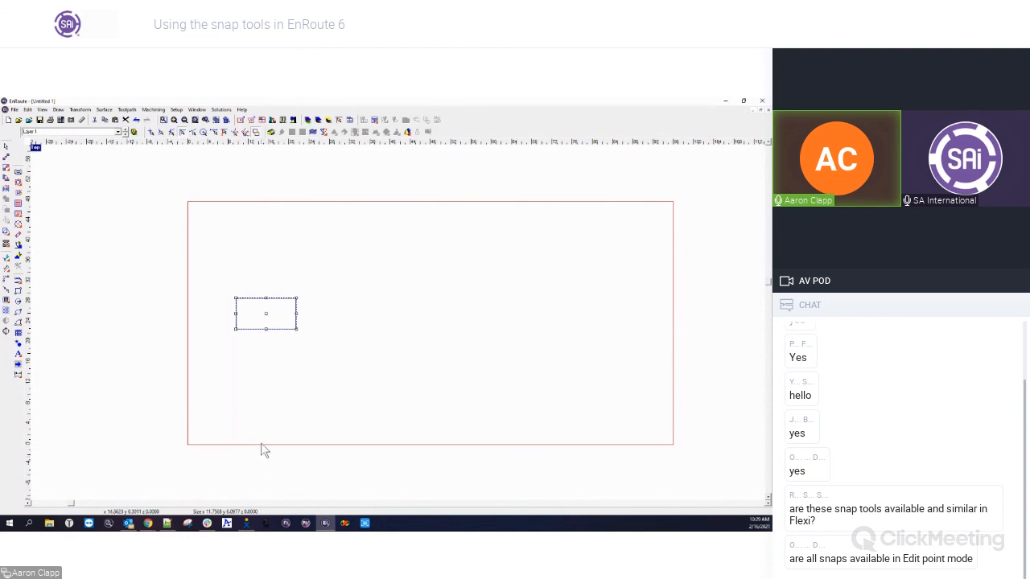
Step: Switch to Flexi, maximize its window, and show the Snap To toolbar
{"action": "left_click", "coordinate": [286, 525]}
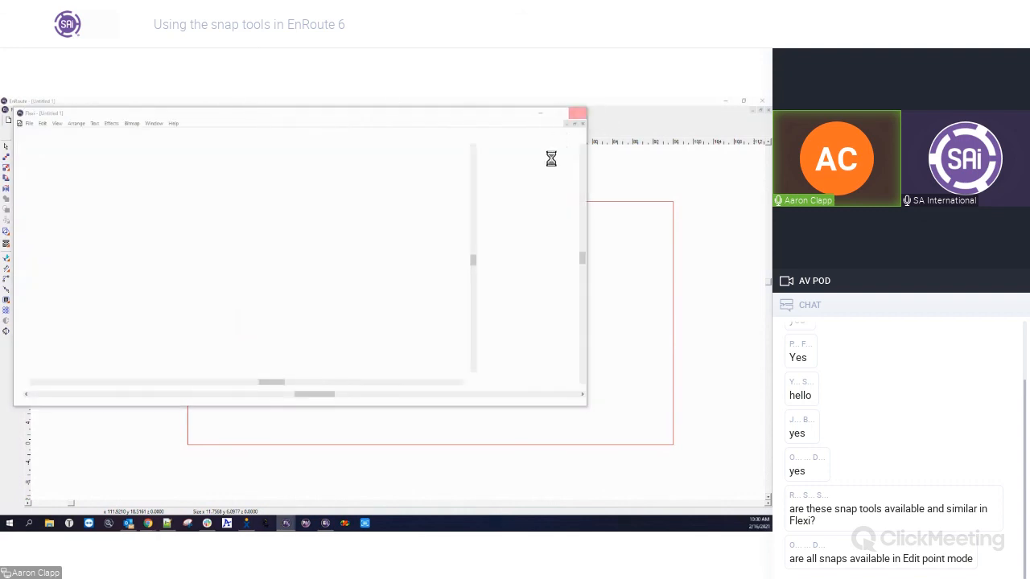
{"action": "left_click", "coordinate": [558, 114]}
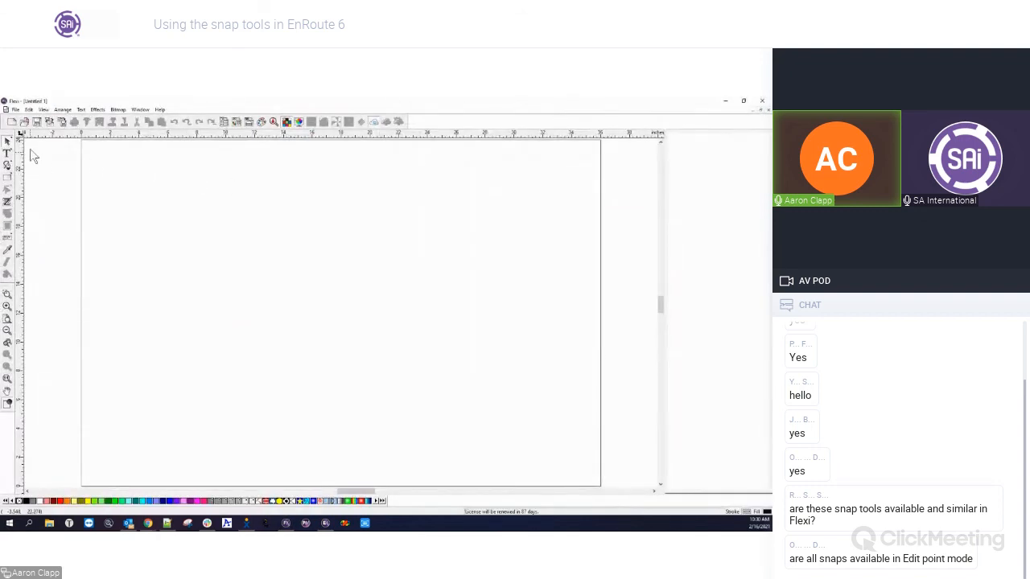
{"action": "left_click", "coordinate": [43, 110]}
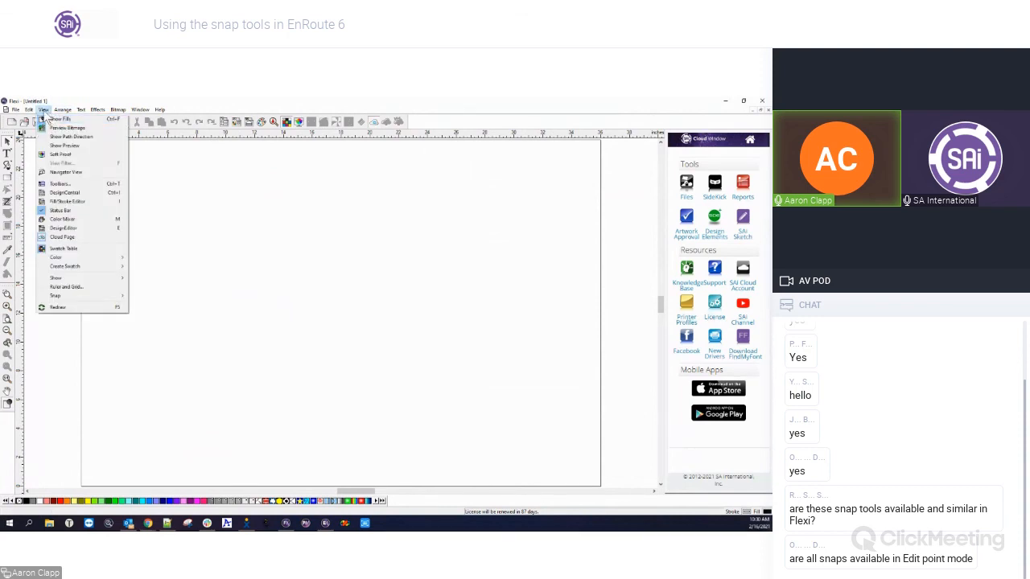
{"action": "mouse_move", "coordinate": [30, 114]}
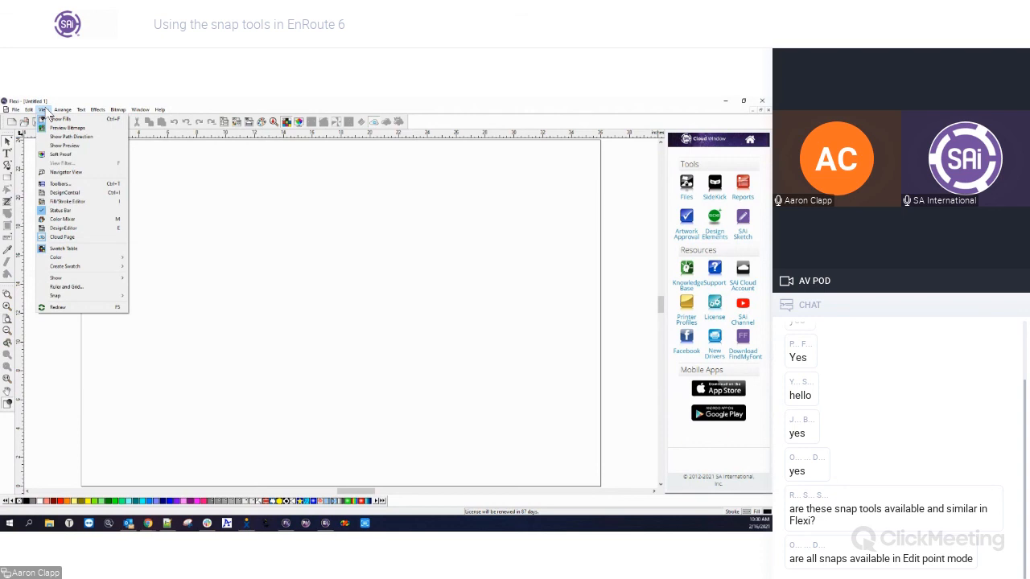
{"action": "left_click", "coordinate": [61, 184]}
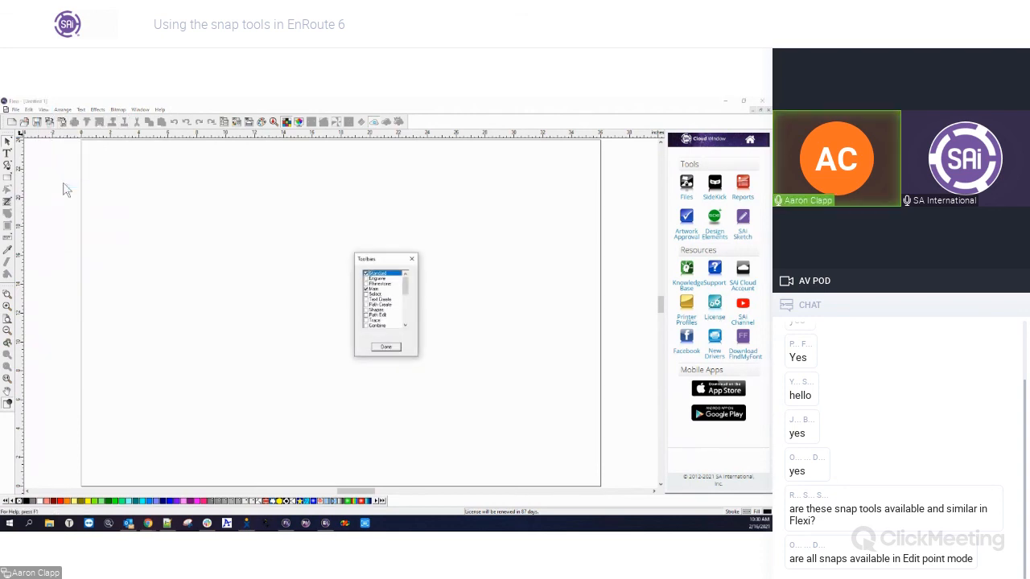
{"action": "left_click_drag", "start_coordinate": [408, 288], "coordinate": [408, 305]}
{"action": "left_click", "coordinate": [383, 315]}
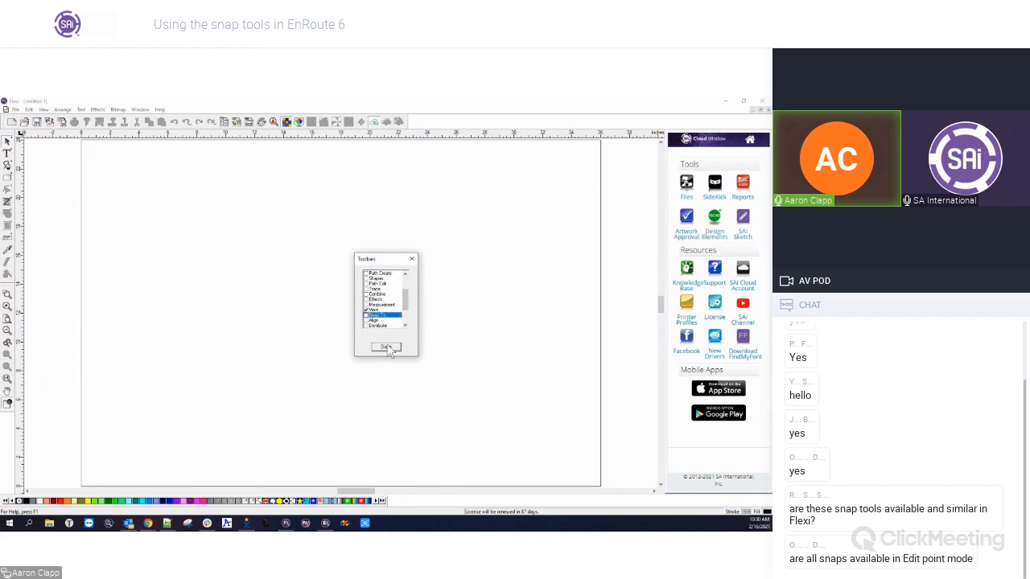
{"action": "left_click", "coordinate": [388, 348]}
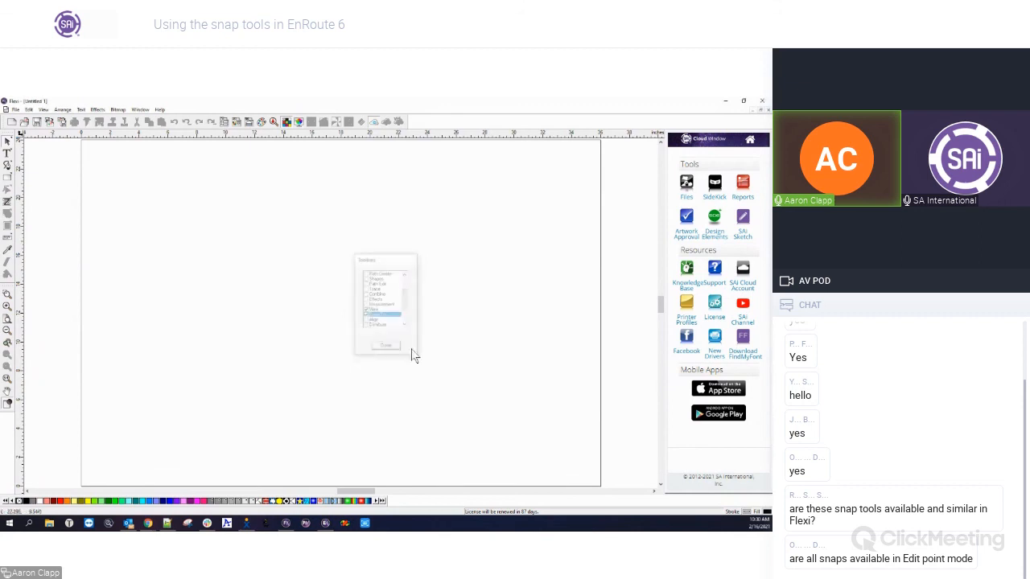
Step: Dock the floating Snap To toolbar beside the standard toolbar and return to EnRoute
{"action": "left_click_drag", "start_coordinate": [693, 149], "coordinate": [284, 213]}
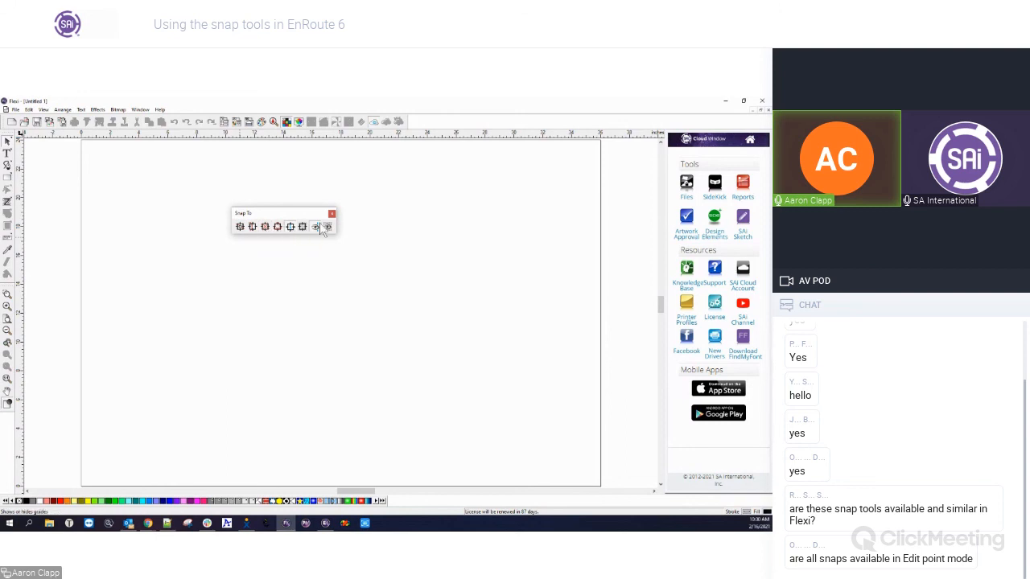
{"action": "left_click_drag", "start_coordinate": [305, 215], "coordinate": [478, 121]}
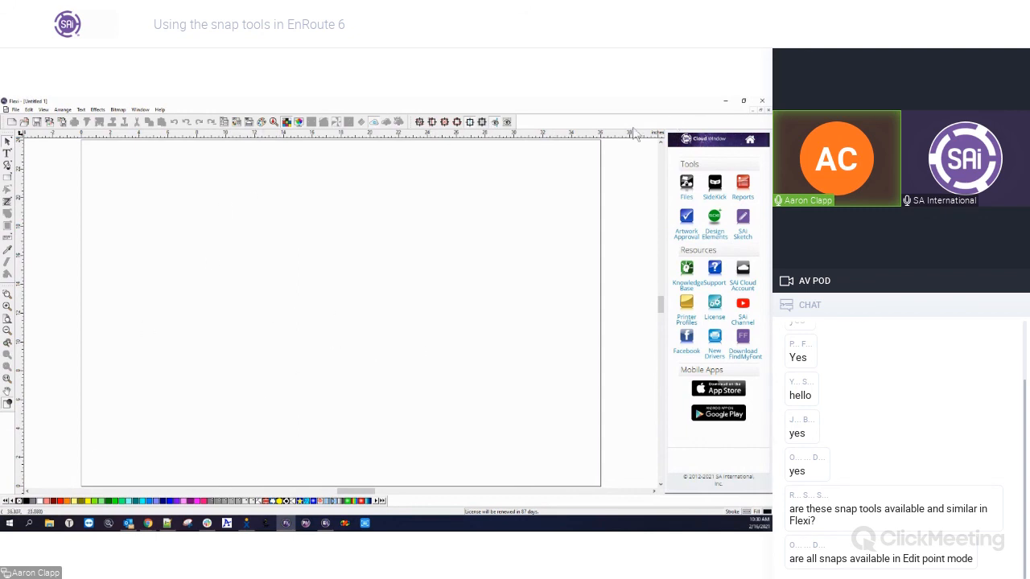
{"action": "left_click", "coordinate": [725, 100]}
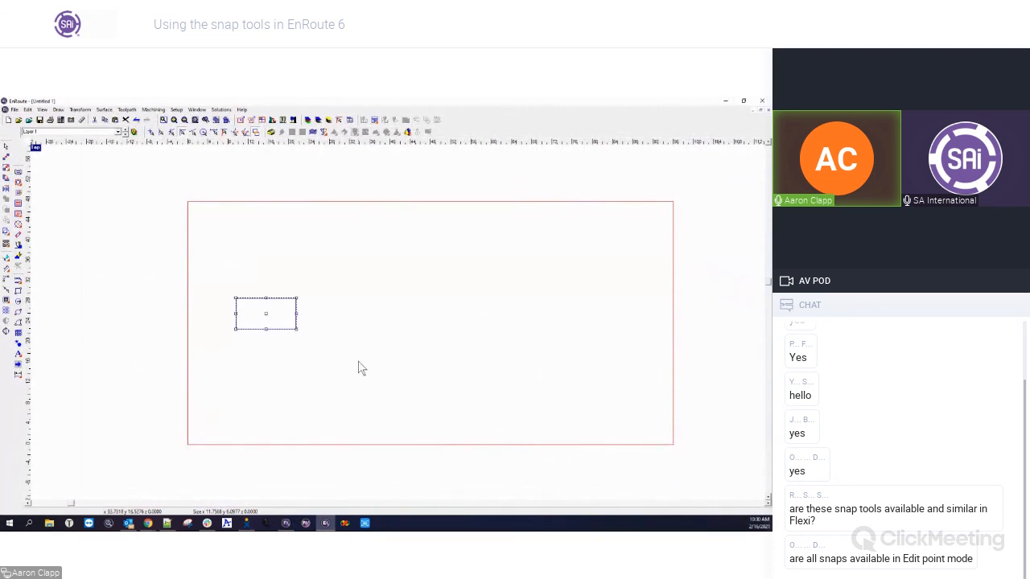
Step: Enter point editing on the rectangle and shift its upper-left corner point slightly inward
{"action": "left_click", "coordinate": [254, 355]}
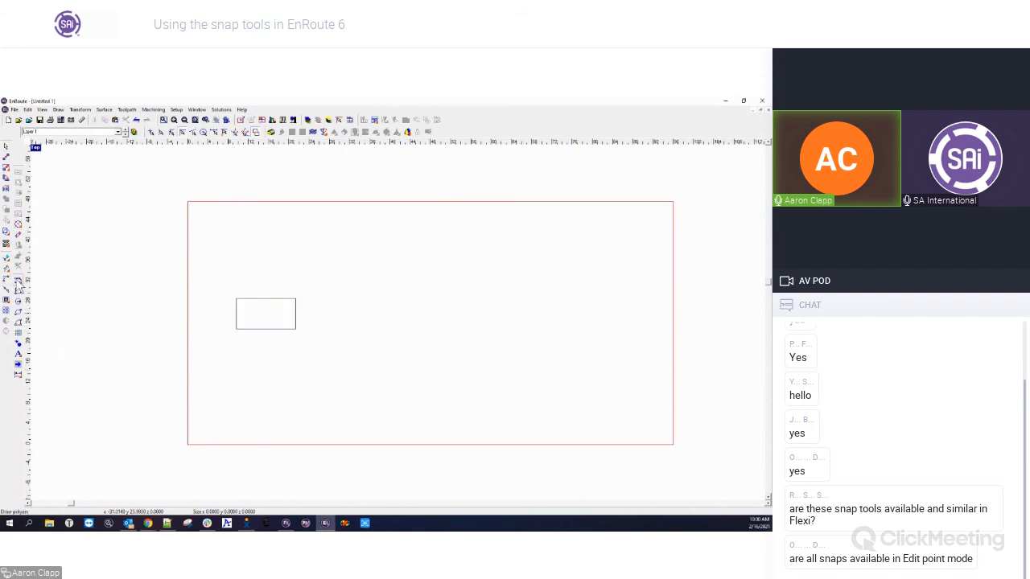
{"action": "right_click", "coordinate": [266, 287]}
{"action": "left_click", "coordinate": [215, 323]}
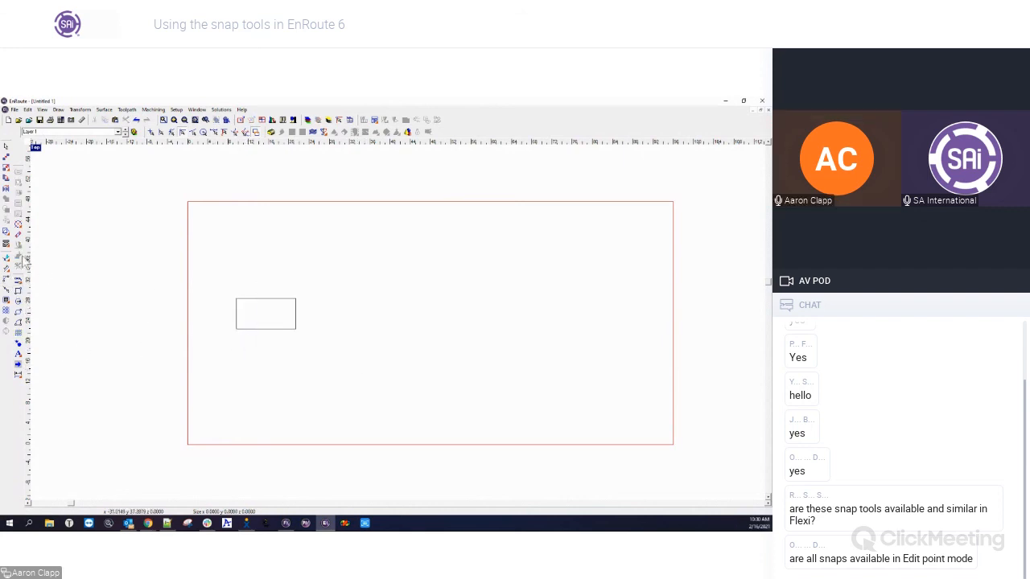
{"action": "left_click", "coordinate": [7, 258]}
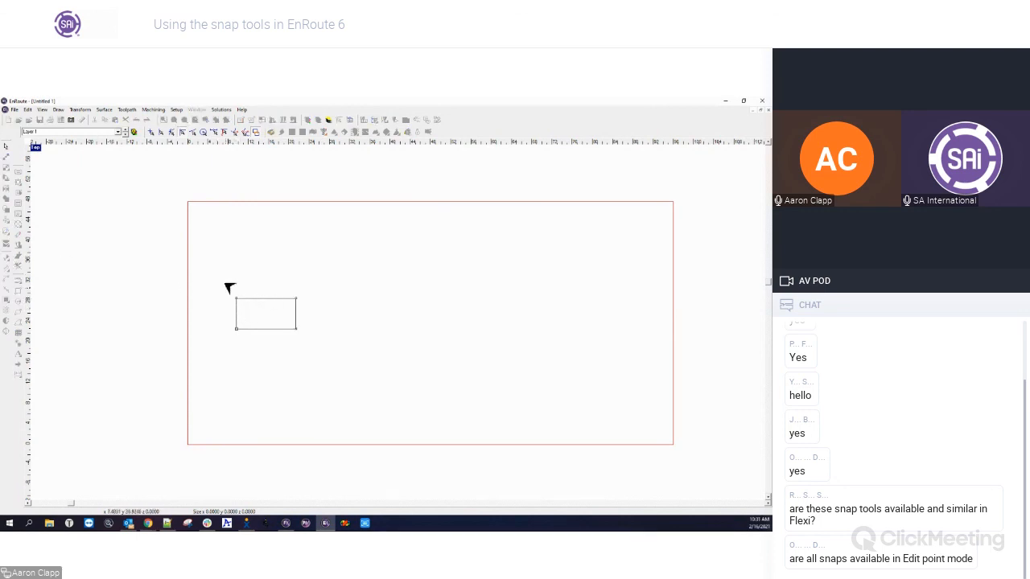
{"action": "scroll", "coordinate": [245, 312], "scroll_direction": "up", "scroll_amount": 2}
{"action": "scroll", "coordinate": [243, 310], "scroll_direction": "up", "scroll_amount": 2}
{"action": "mouse_move", "coordinate": [212, 252]}
{"action": "left_mouse_down"}
{"action": "mouse_move", "coordinate": [520, 265]}
{"action": "mouse_move", "coordinate": [531, 255]}
{"action": "mouse_move", "coordinate": [356, 280]}
{"action": "mouse_move", "coordinate": [218, 257]}
{"action": "left_mouse_up"}
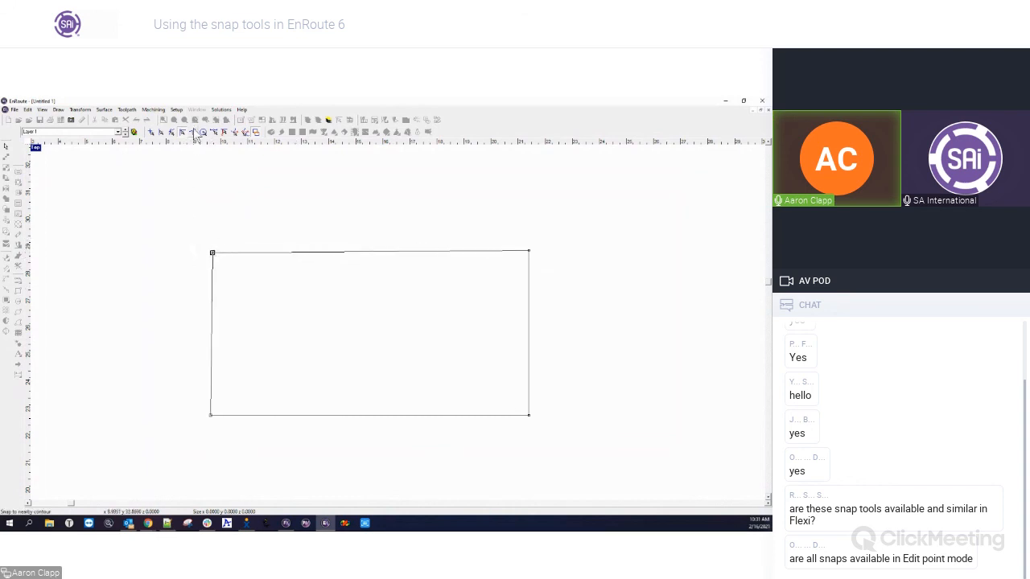
{"action": "mouse_move", "coordinate": [216, 256]}
{"action": "left_mouse_down"}
{"action": "mouse_move", "coordinate": [534, 343]}
{"action": "mouse_move", "coordinate": [416, 330]}
{"action": "mouse_move", "coordinate": [214, 255]}
{"action": "left_mouse_up"}
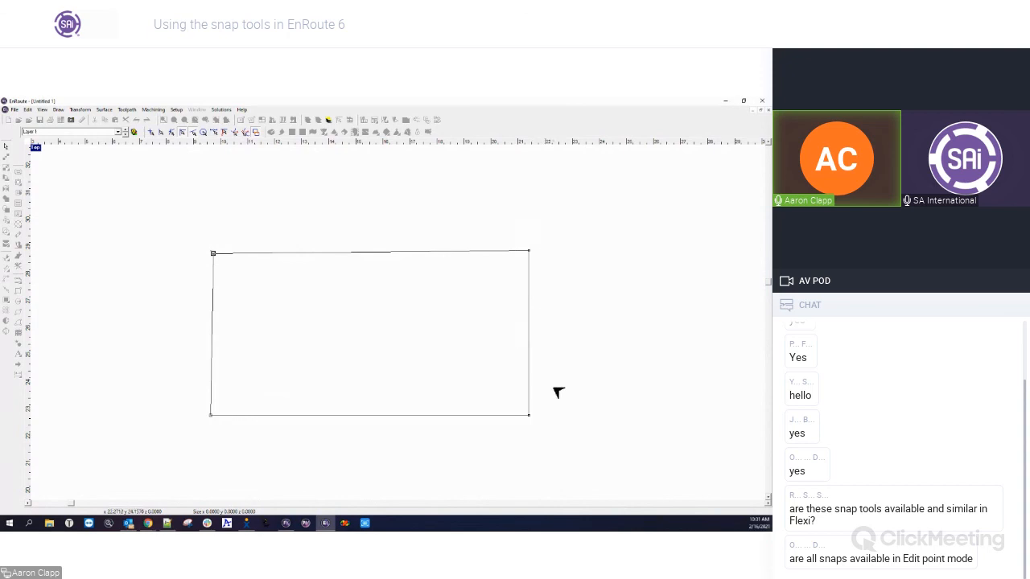
Step: Bow the rectangle's right edge outward and pull its right corners inward, forming a D-shaped contour about 5.1 by 6.3 in, and select it
{"action": "left_click_drag", "start_coordinate": [529, 325], "coordinate": [557, 330]}
{"action": "left_click_drag", "start_coordinate": [529, 418], "coordinate": [449, 448]}
{"action": "scroll", "coordinate": [219, 382], "scroll_direction": "up", "scroll_amount": 5}
{"action": "scroll", "coordinate": [397, 384], "scroll_direction": "down", "scroll_amount": 5}
{"action": "left_click_drag", "start_coordinate": [283, 253], "coordinate": [495, 437]}
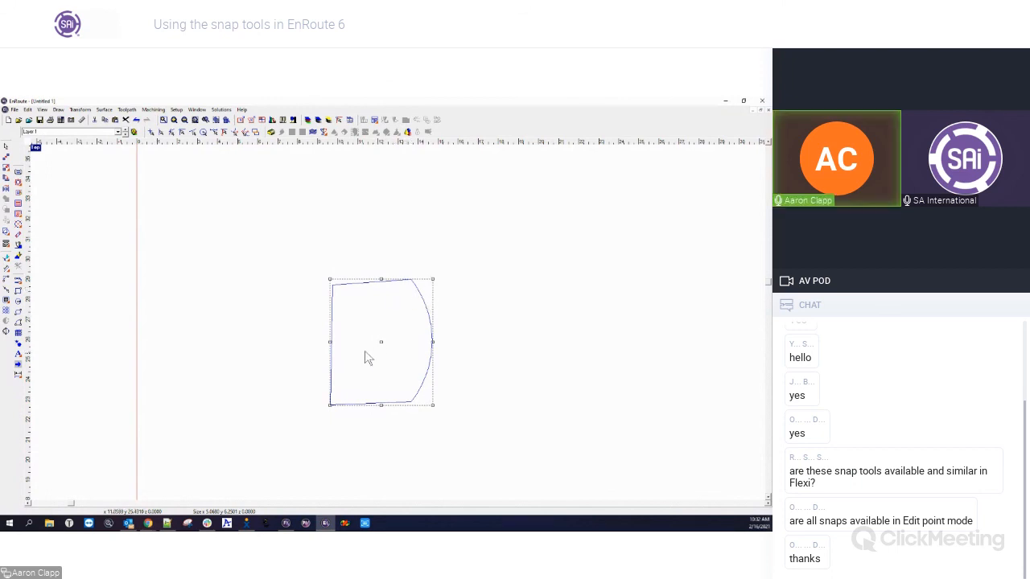
Step: Move the D-shaped contour up and left, and inspect its upper-left corner up close
{"action": "left_click_drag", "start_coordinate": [382, 347], "coordinate": [316, 325]}
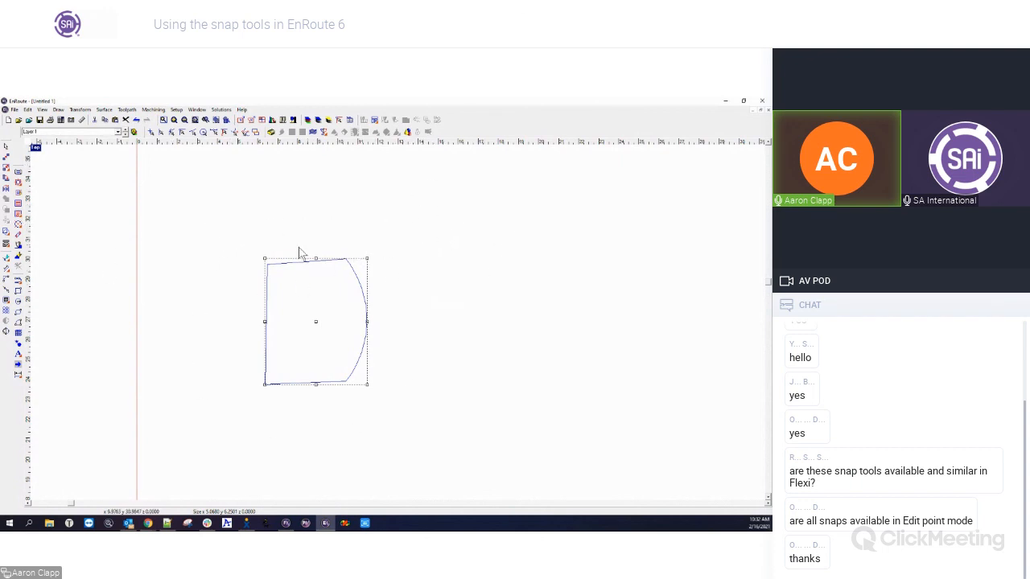
{"action": "left_click", "coordinate": [260, 266]}
{"action": "scroll", "coordinate": [262, 265], "scroll_direction": "up", "scroll_amount": 3}
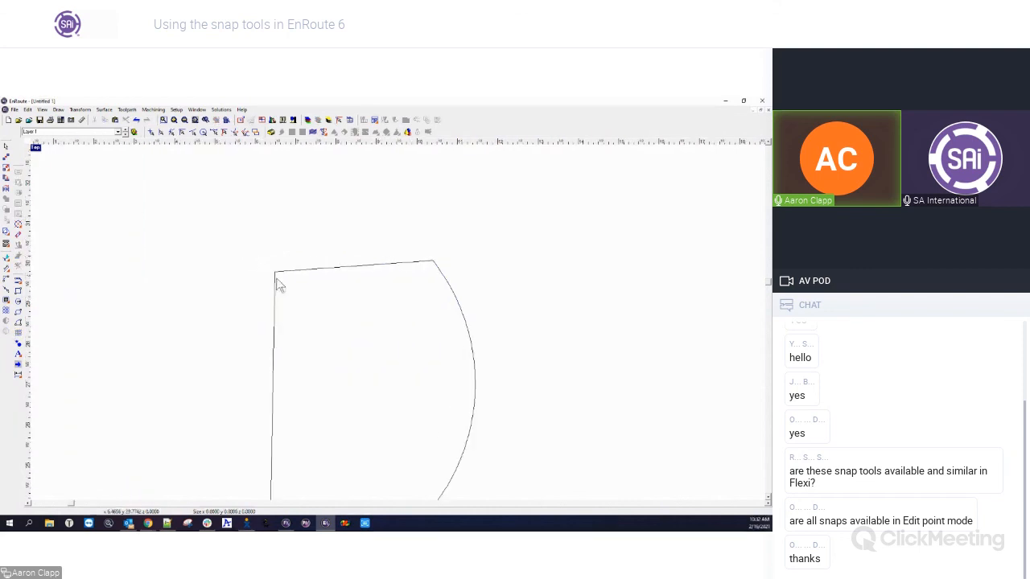
{"action": "scroll", "coordinate": [286, 281], "scroll_direction": "down", "scroll_amount": 4}
{"action": "scroll", "coordinate": [282, 306], "scroll_direction": "down", "scroll_amount": 6}
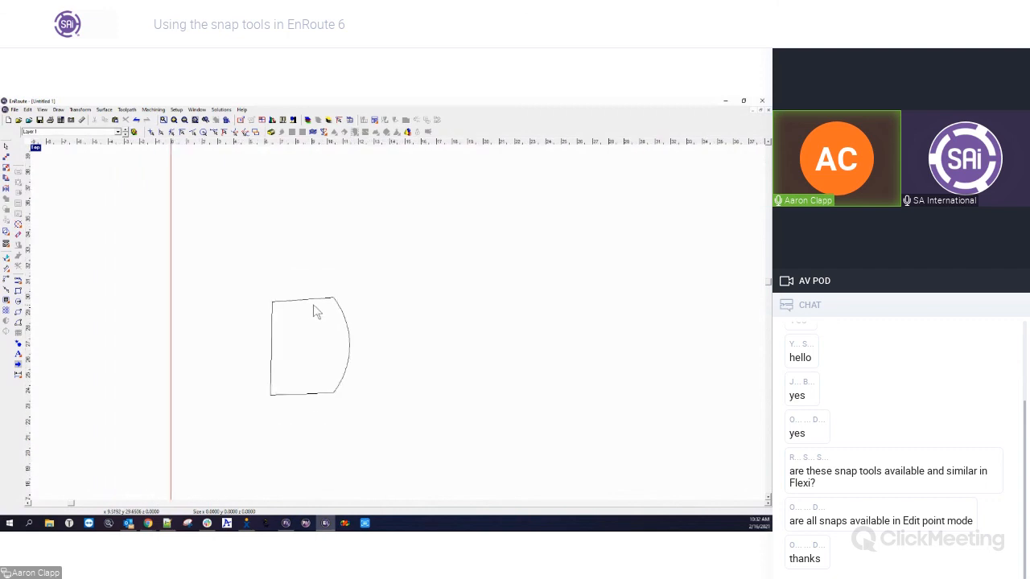
Step: Shift the D-shaped contour farther right inside the plate, and delete it
{"action": "scroll", "coordinate": [276, 318], "scroll_direction": "down", "scroll_amount": 1}
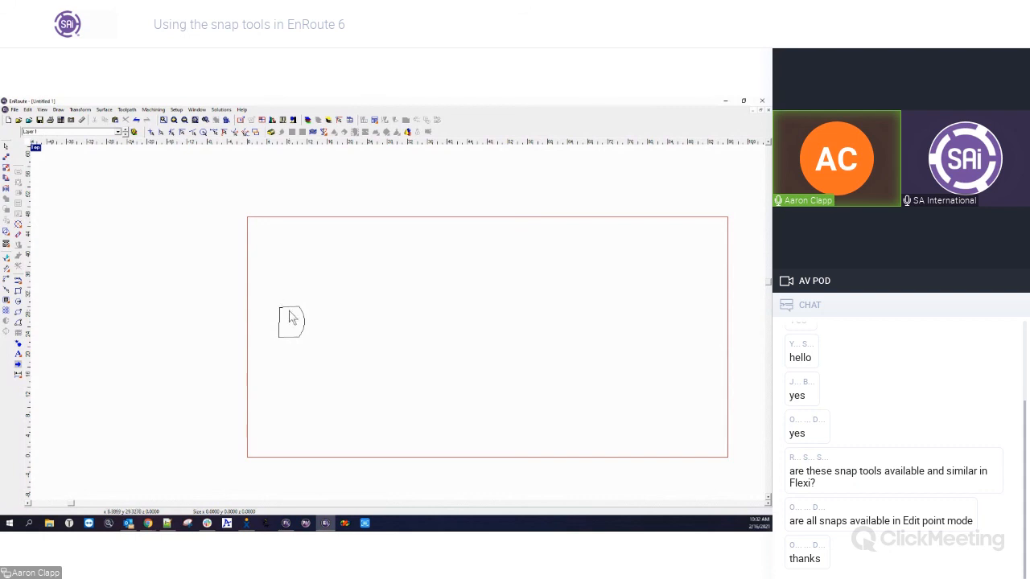
{"action": "left_click", "coordinate": [291, 320]}
{"action": "left_click_drag", "start_coordinate": [297, 324], "coordinate": [322, 329]}
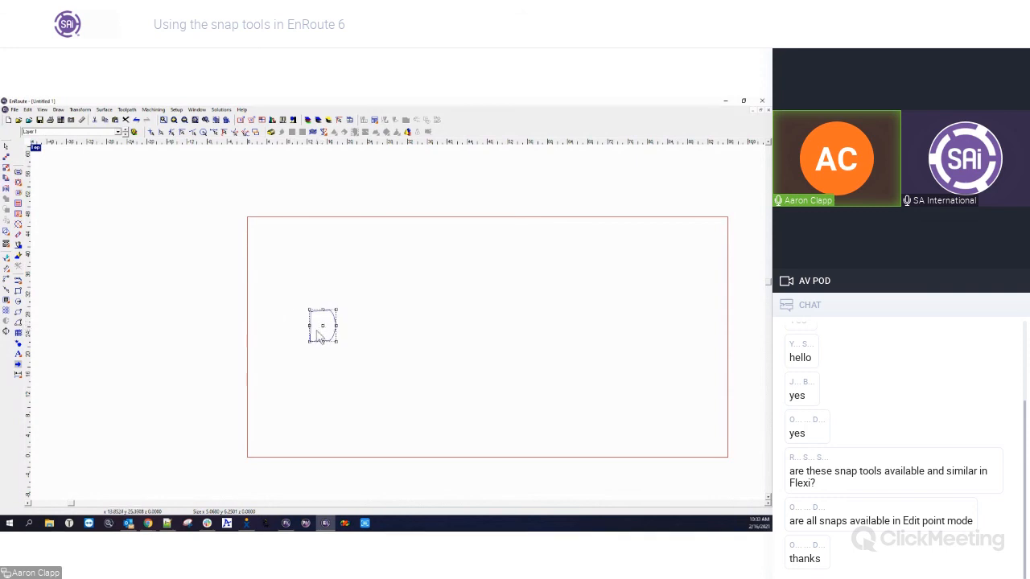
{"action": "left_click_drag", "start_coordinate": [297, 301], "coordinate": [362, 369]}
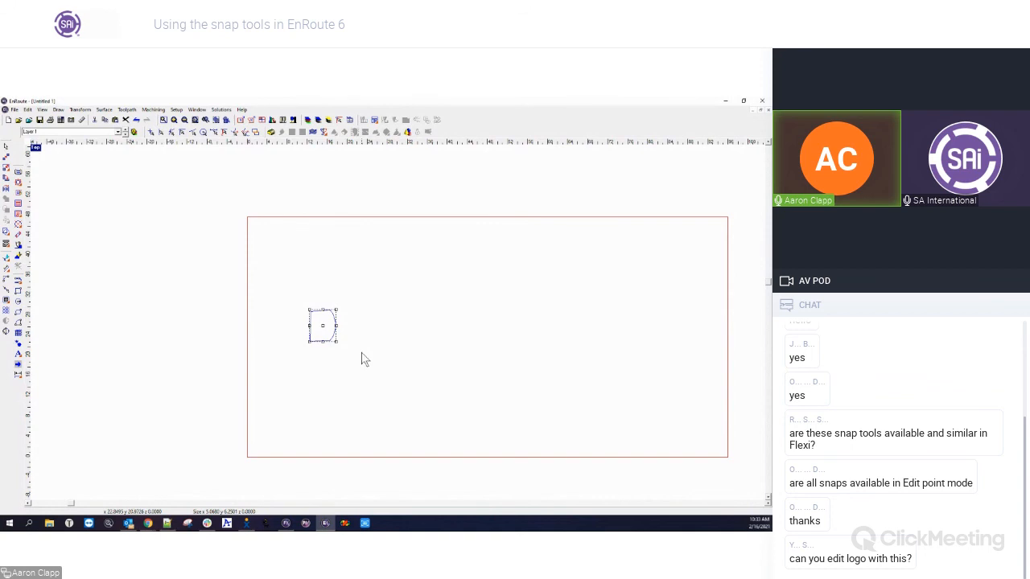
{"action": "left_click_drag", "start_coordinate": [289, 293], "coordinate": [368, 360]}
{"action": "key", "text": "Delete"}
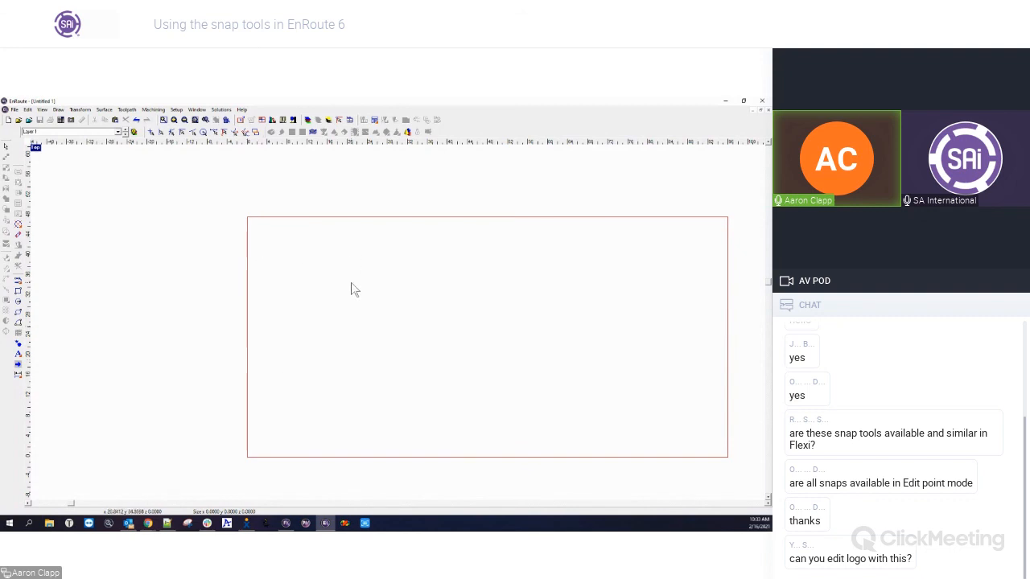
Step: Examine the file formats available for import, and leave the import dialog without importing anything
{"action": "scroll", "coordinate": [69, 337], "scroll_direction": "down", "scroll_amount": 1}
{"action": "scroll", "coordinate": [572, 439], "scroll_direction": "up", "scroll_amount": 1}
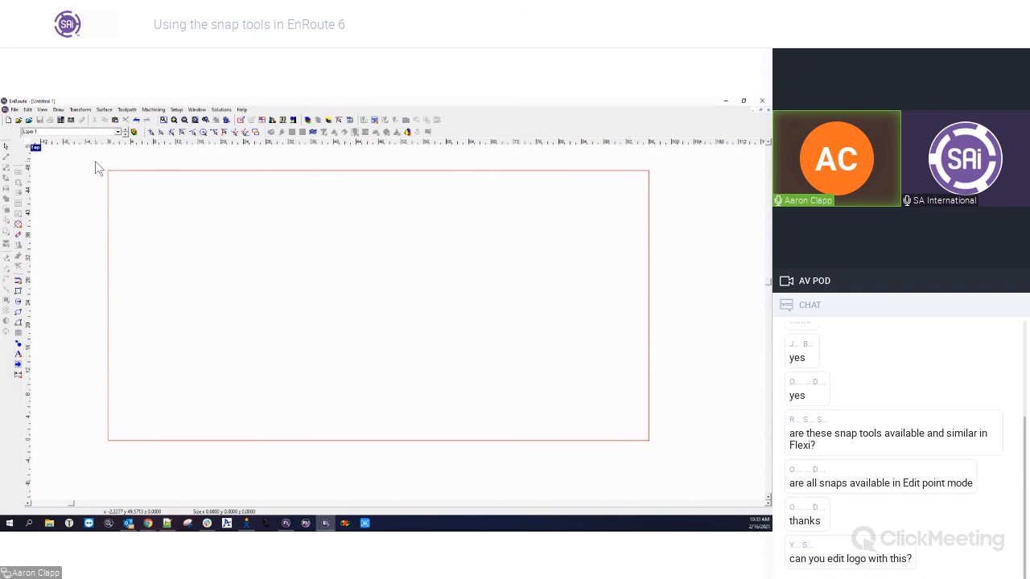
{"action": "left_click", "coordinate": [28, 120]}
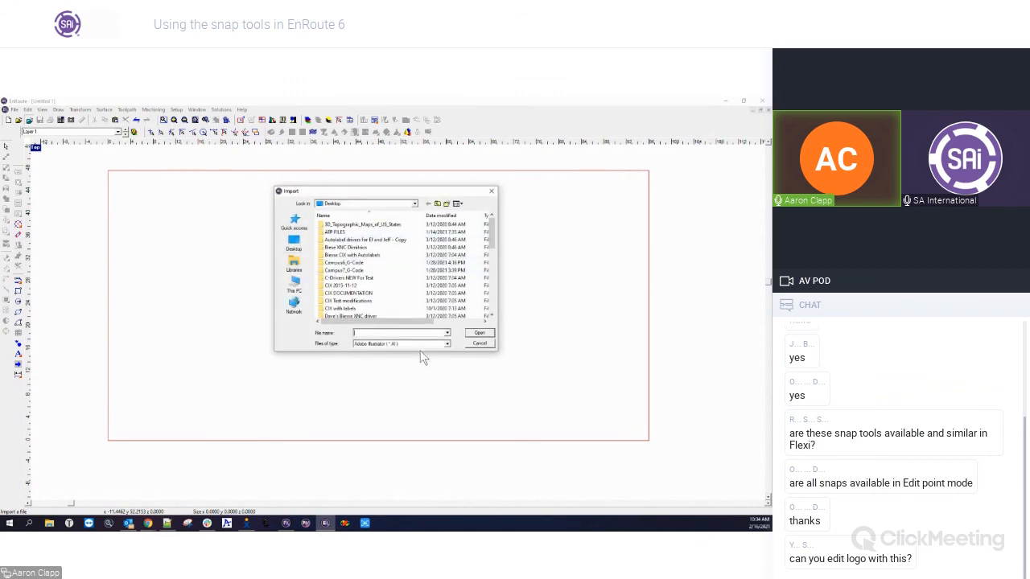
{"action": "left_click", "coordinate": [447, 344]}
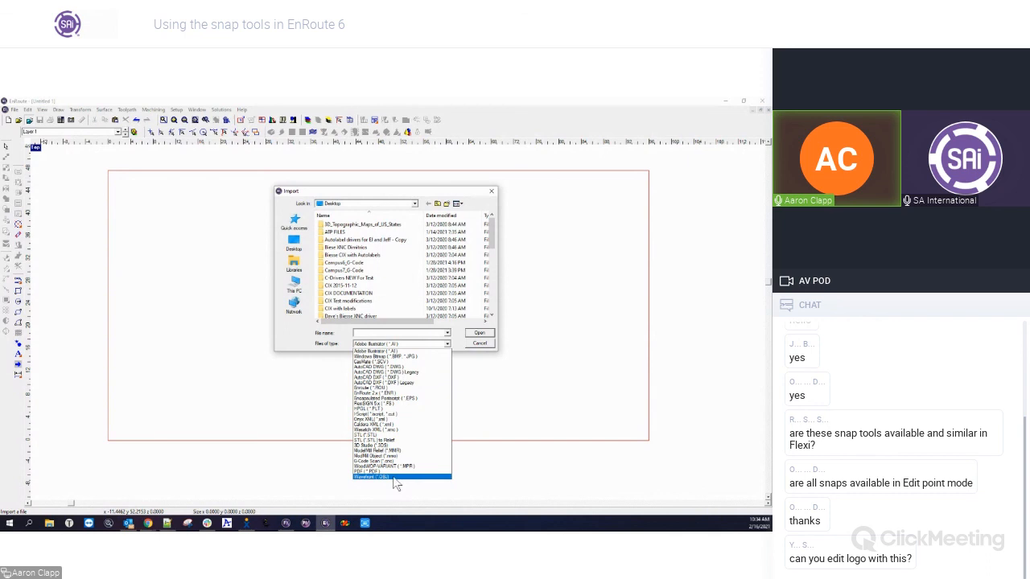
{"action": "left_click", "coordinate": [475, 345]}
{"action": "left_click", "coordinate": [478, 345]}
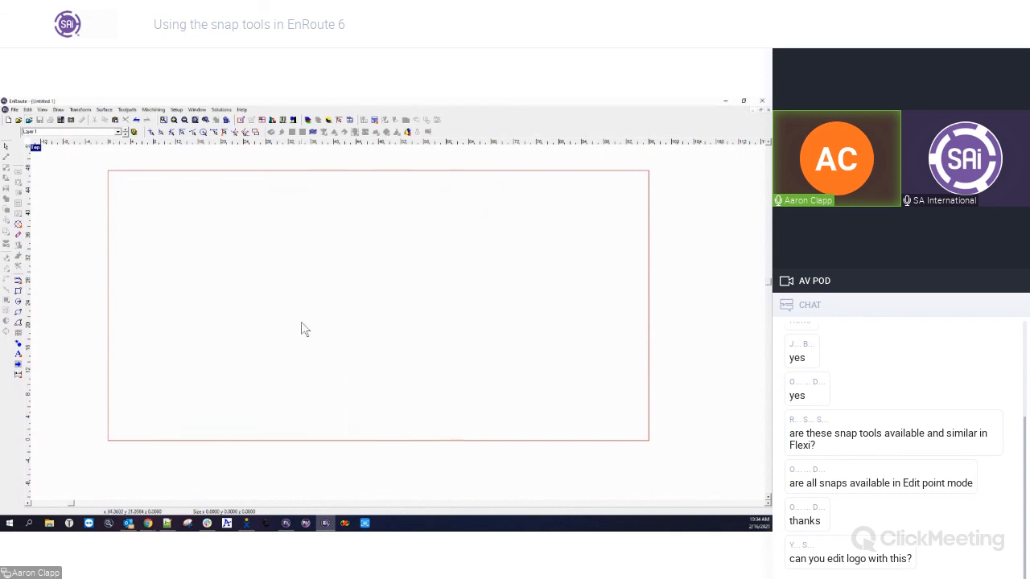